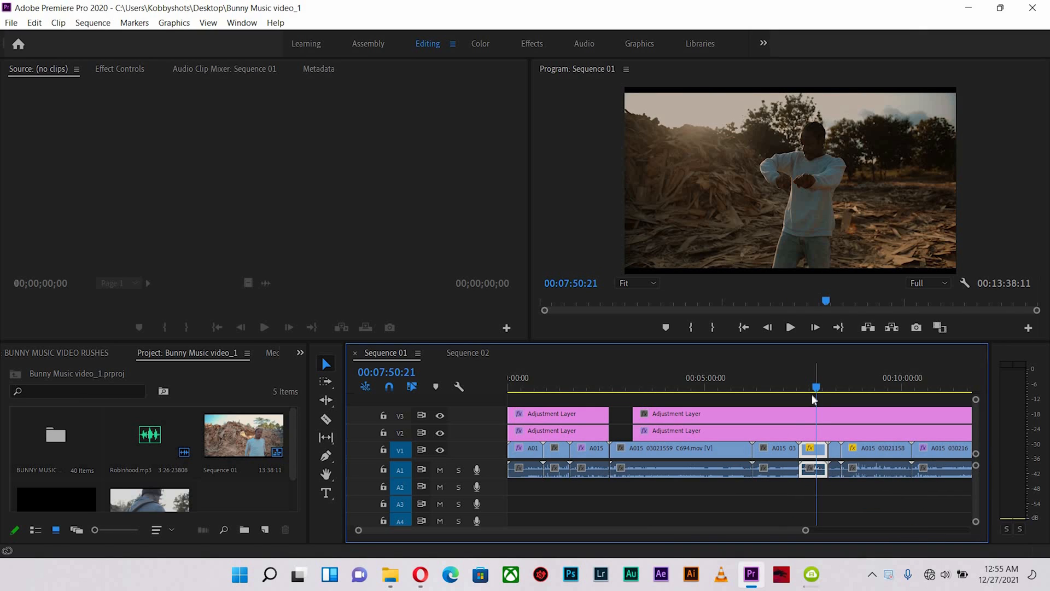
Switch to Sequence 02, skim its edited shots, and play a section from about 26 seconds with audio track A2 muted
left_click(475, 353)
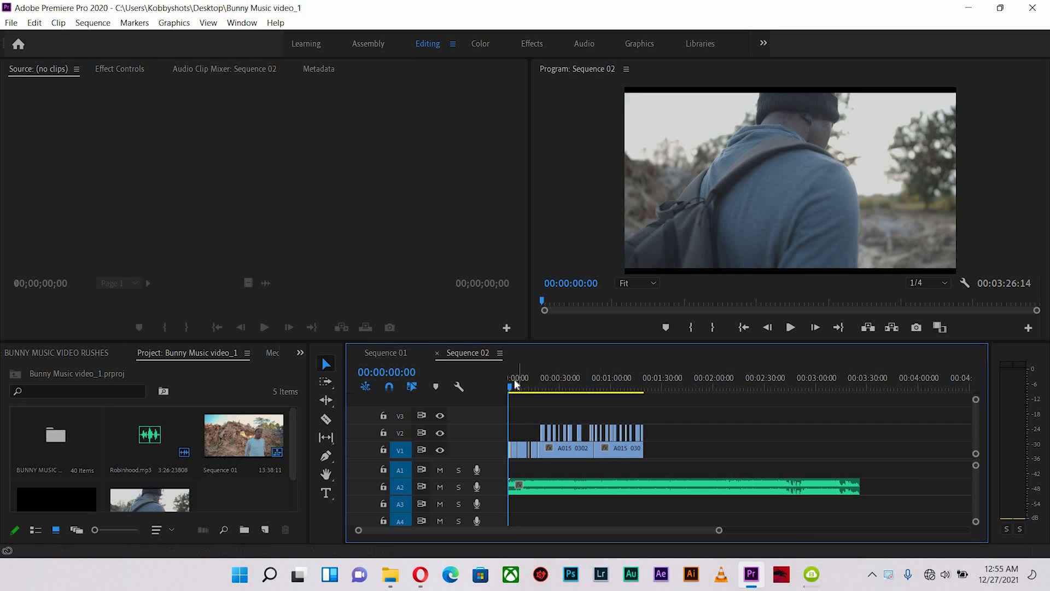
left_click(539, 386)
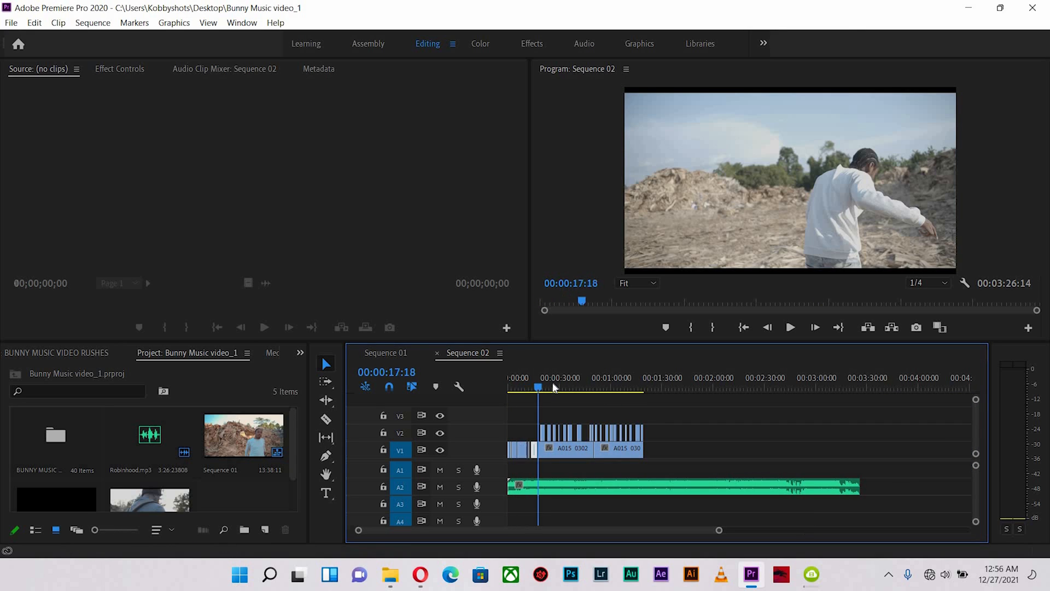
left_click(552, 387)
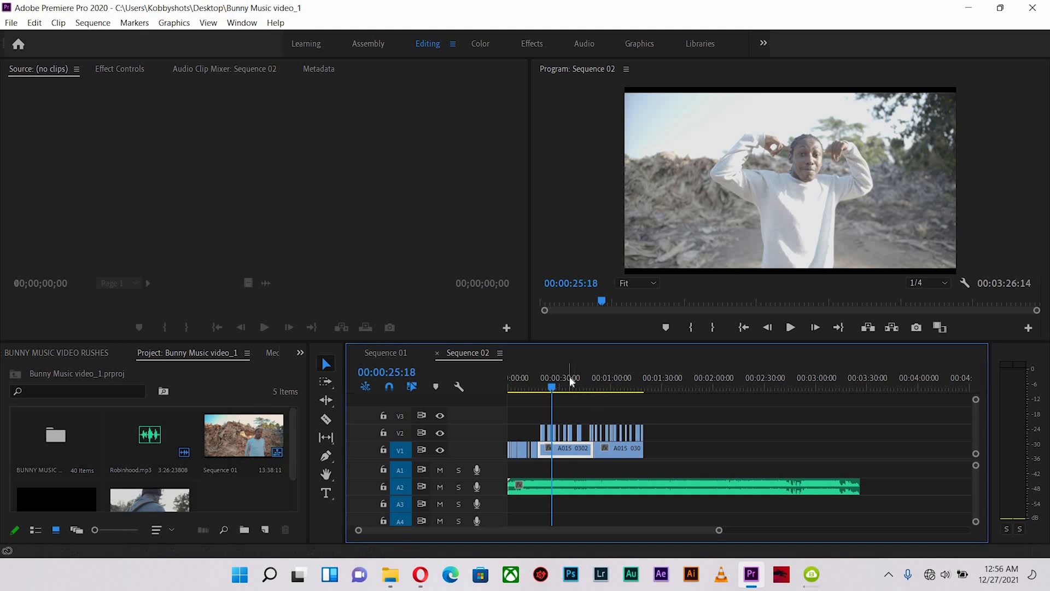
left_click(579, 376)
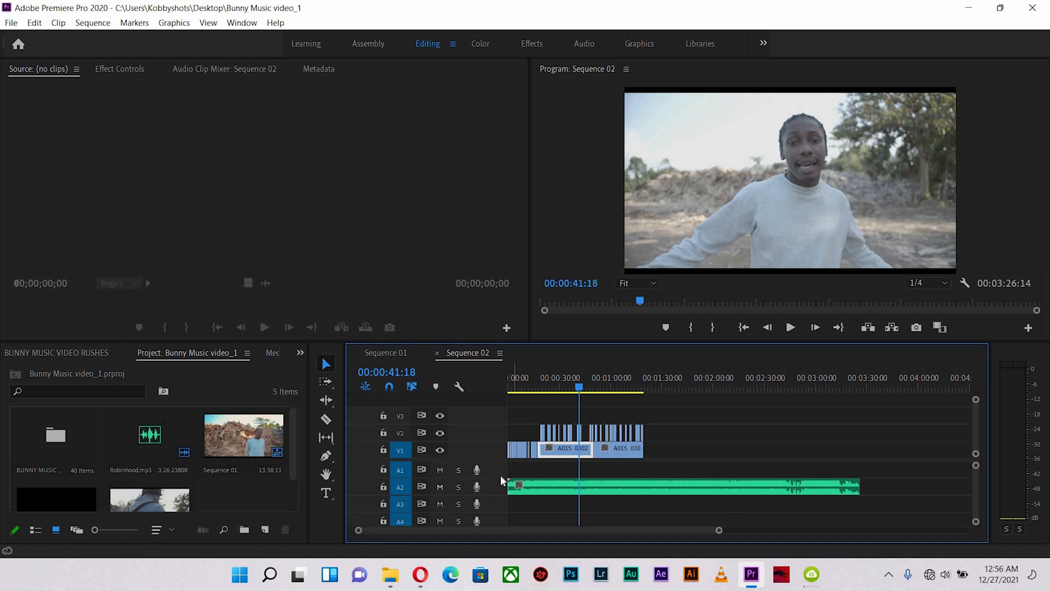
left_click_drag(579, 387, 631, 396)
left_click_drag(543, 396, 539, 396)
key("space")
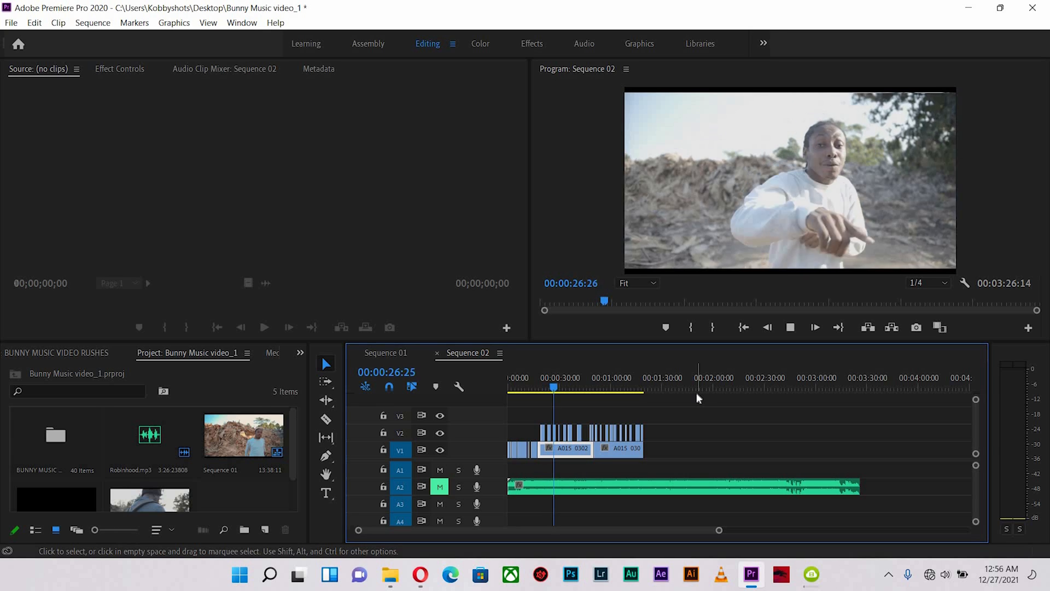
key("space")
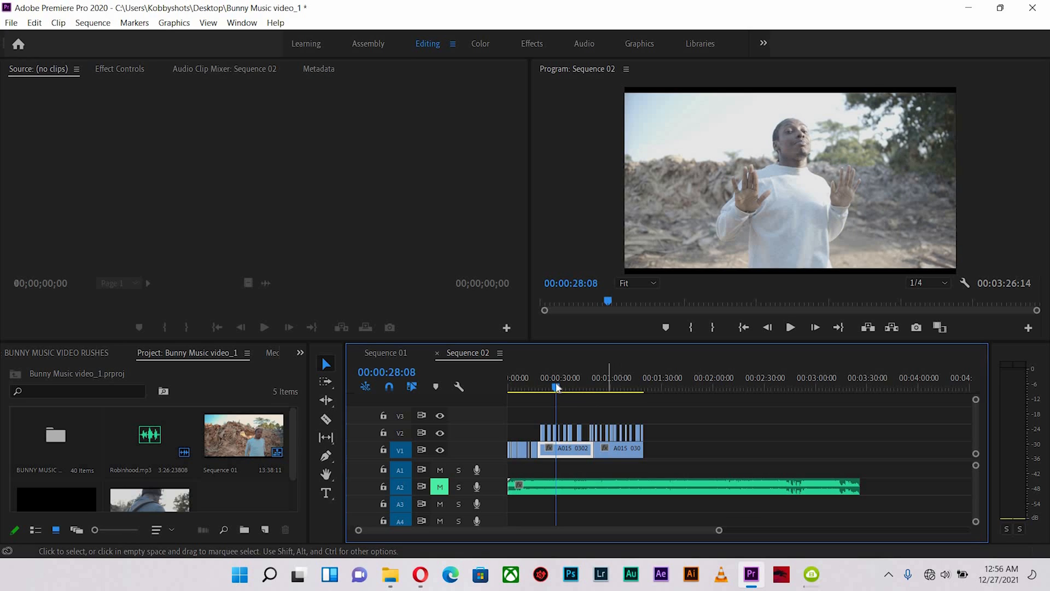
Examine the stacked clips on tracks V1 and V2 of Sequence 02 between about 18 and 26 seconds
left_click_drag(544, 385, 536, 398)
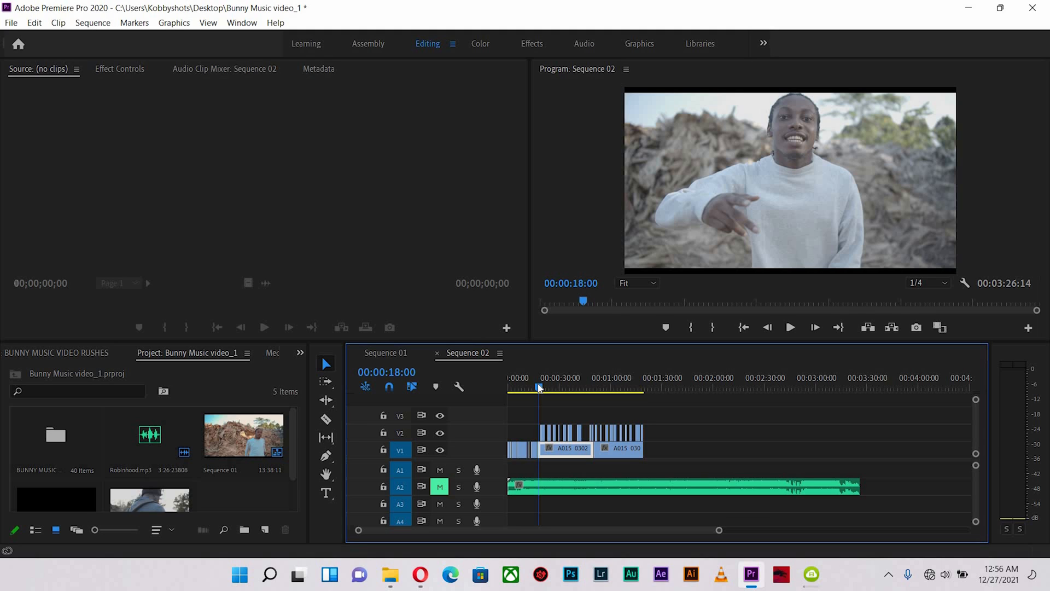
left_click_drag(540, 388, 543, 389)
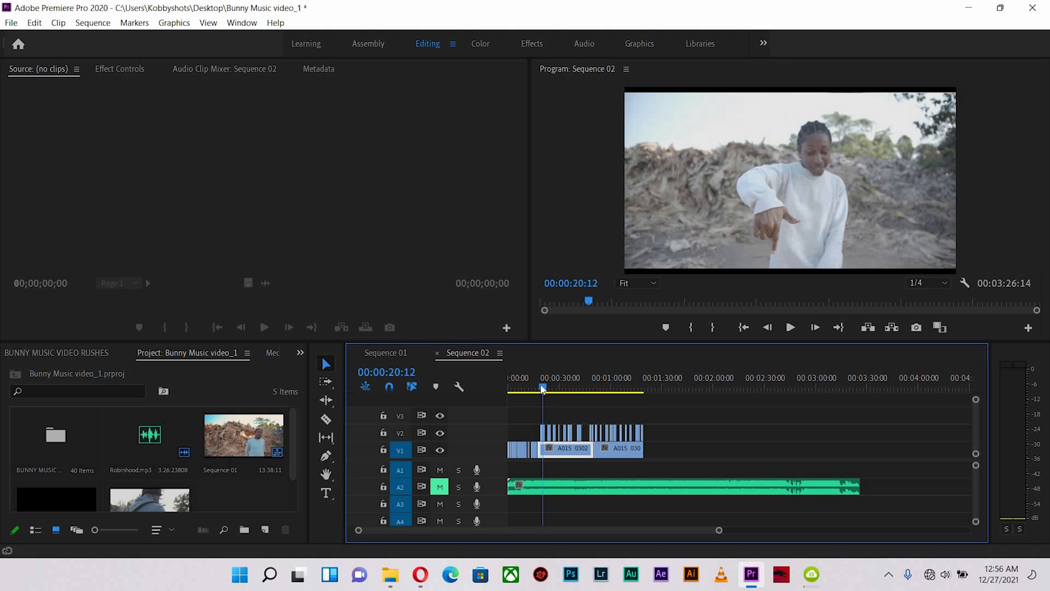
key("=")
key("=")
key("=")
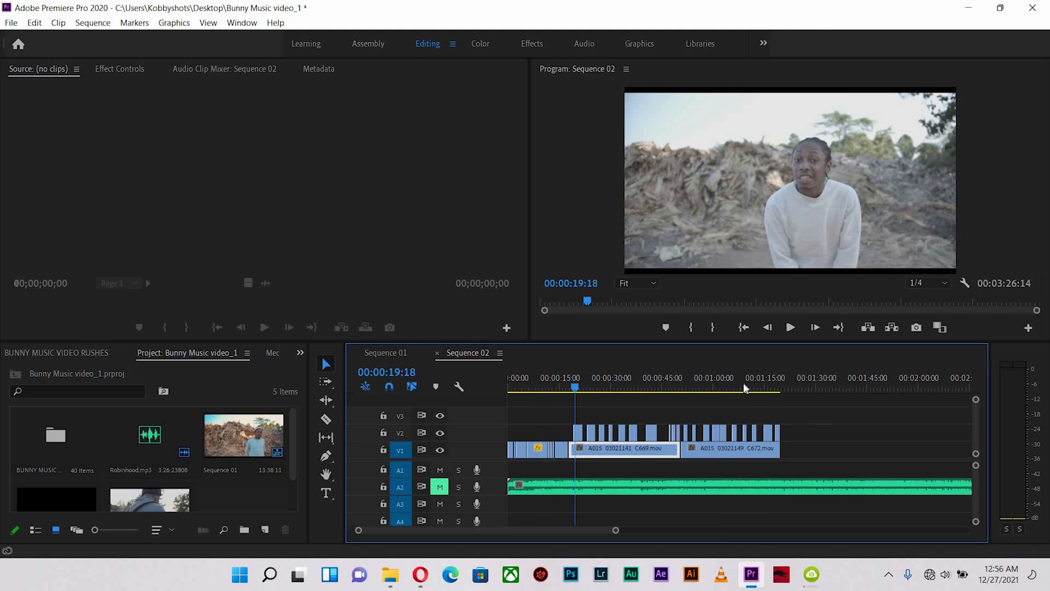
left_click_drag(736, 387, 832, 397)
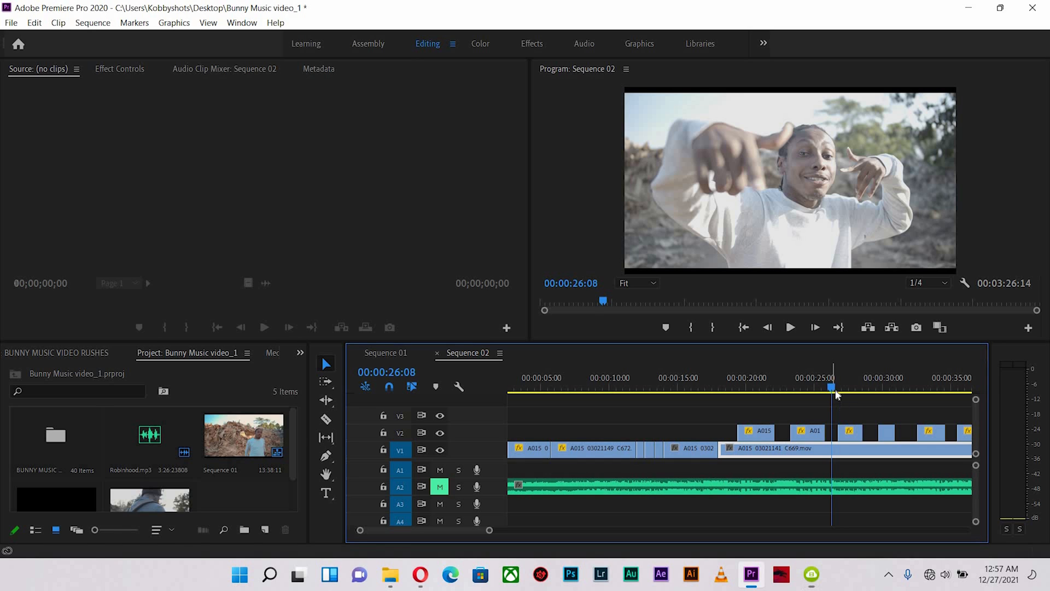
left_click_drag(835, 391, 667, 395)
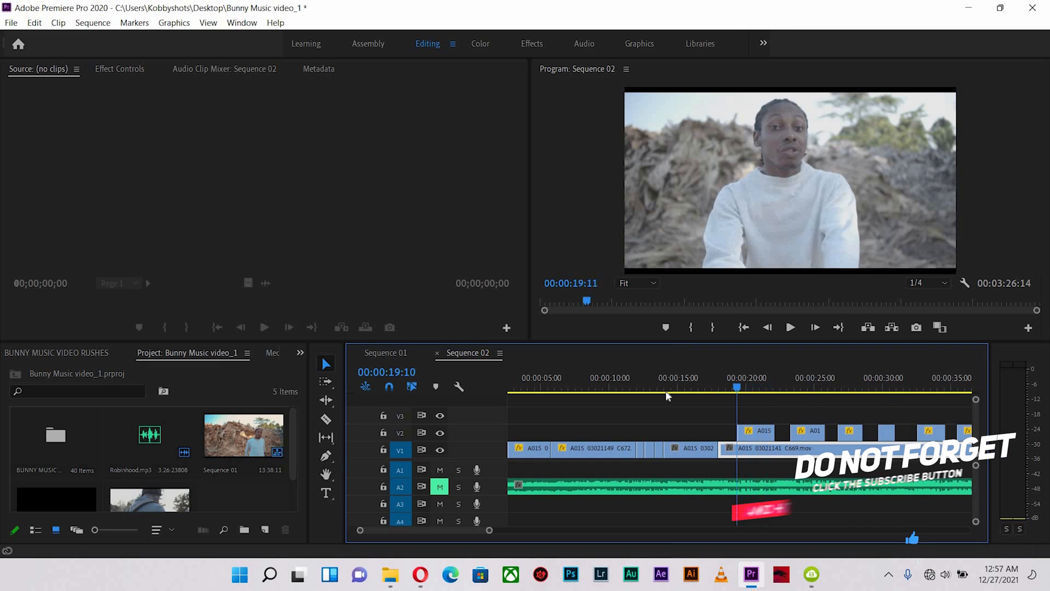
Create a new sequence named Sequence 03 with the ARRI 2880p 30 preset
left_click(231, 488)
scroll(71, 416, "down", 1)
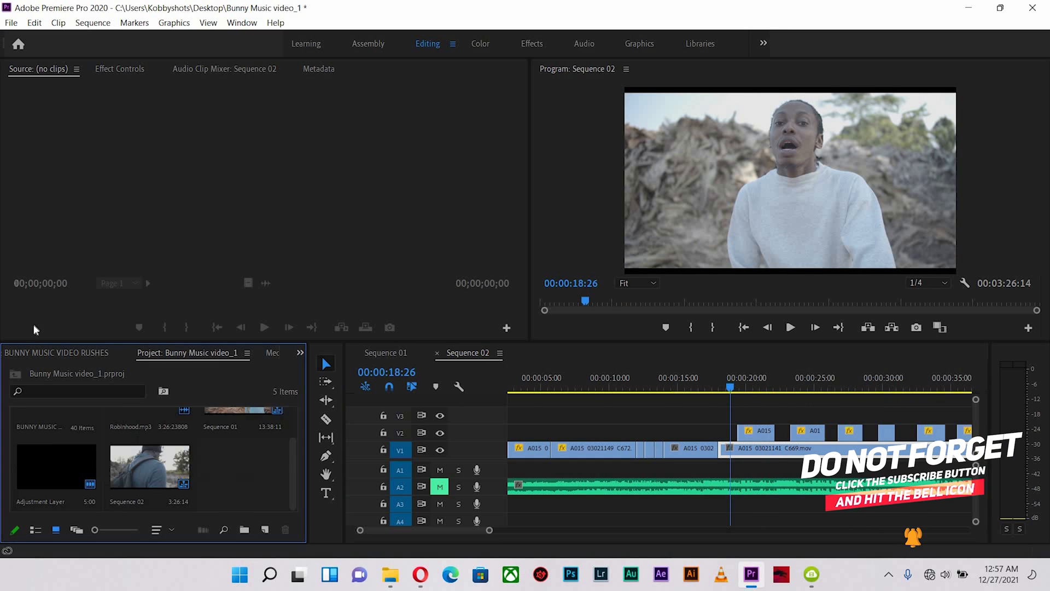
left_click(12, 22)
mouse_move(24, 35)
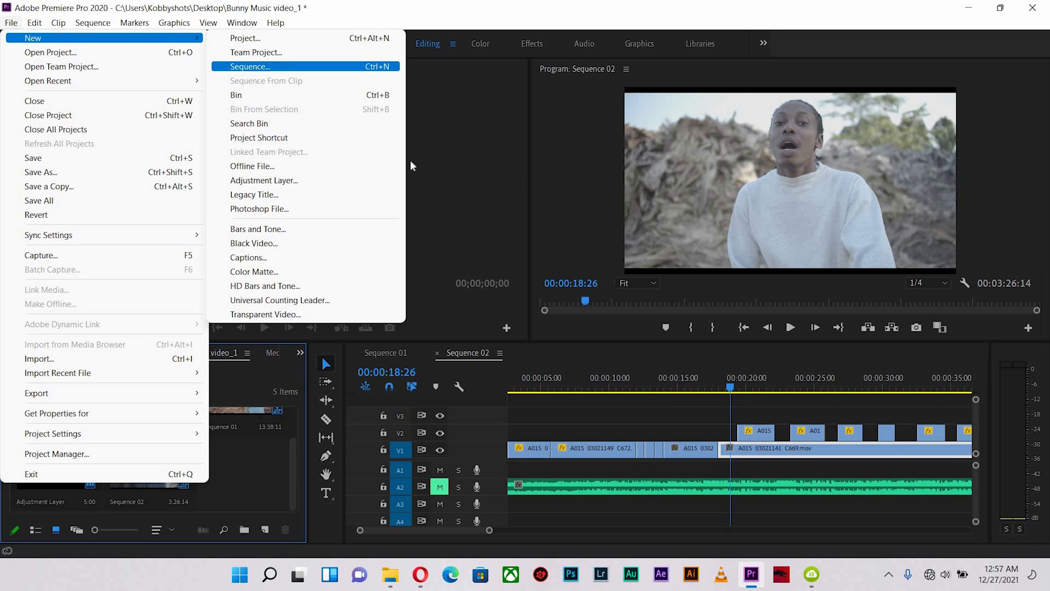
left_click(305, 66)
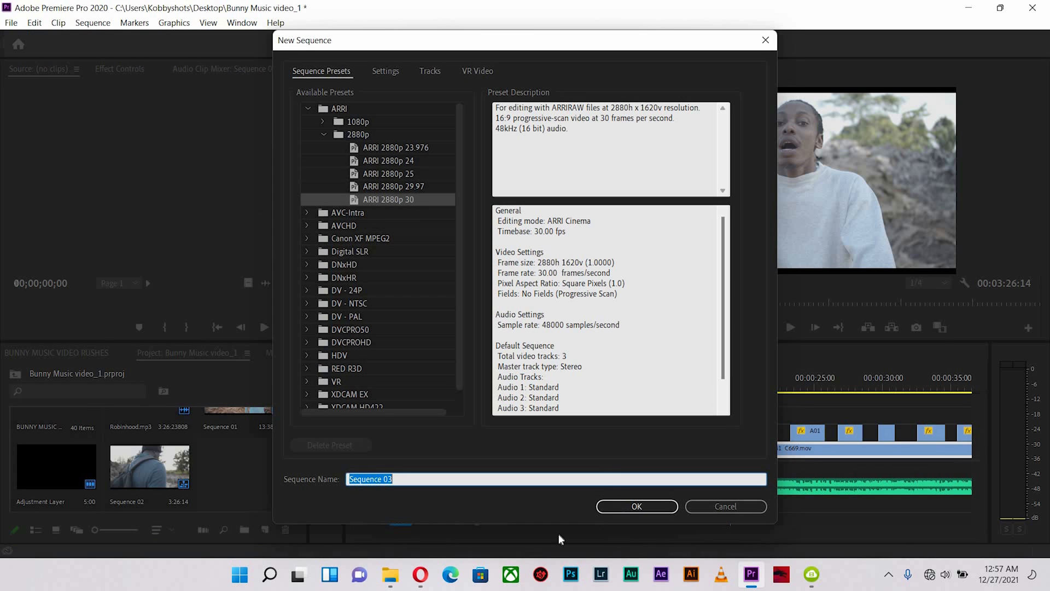
left_click(612, 508)
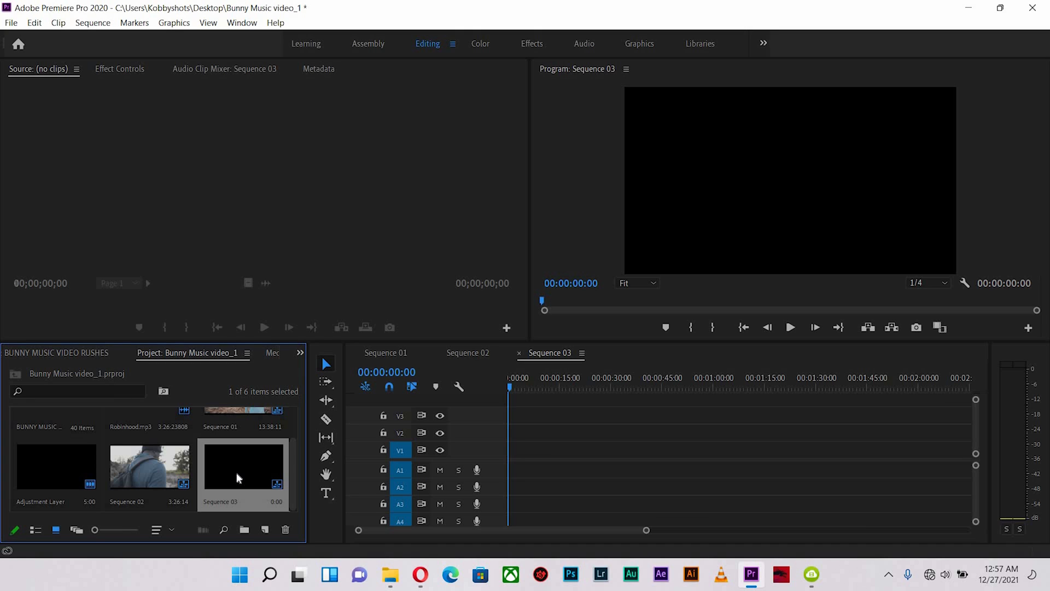
Browse the BUNNY MUSIC VIDEO RUSHES bin and preview clip A015_03021138_C666.mov in the Source monitor
scroll(237, 474, "up", 1)
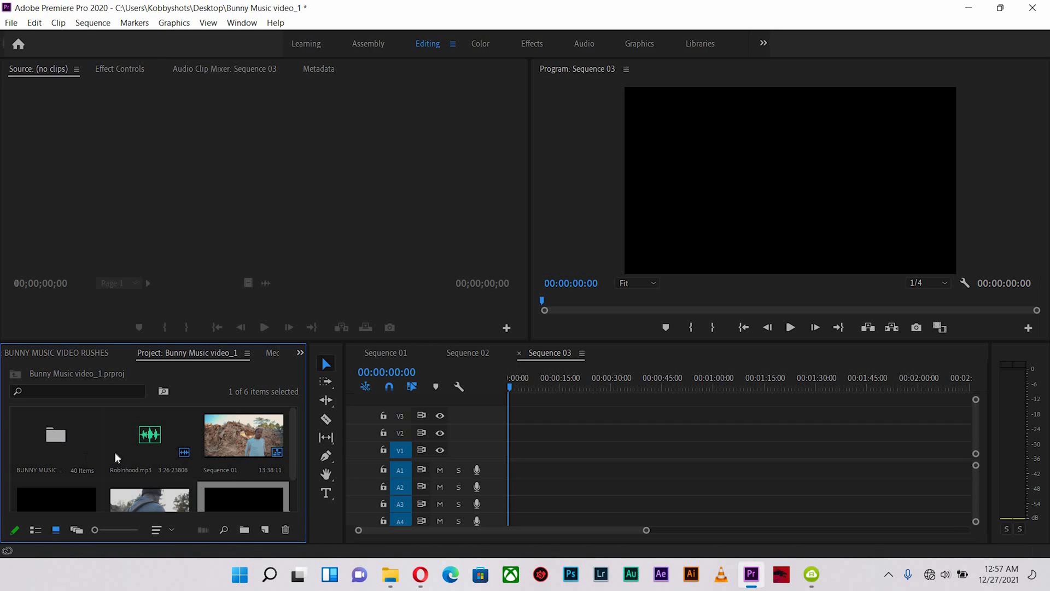
double_click(82, 437)
scroll(250, 438, "down", 3)
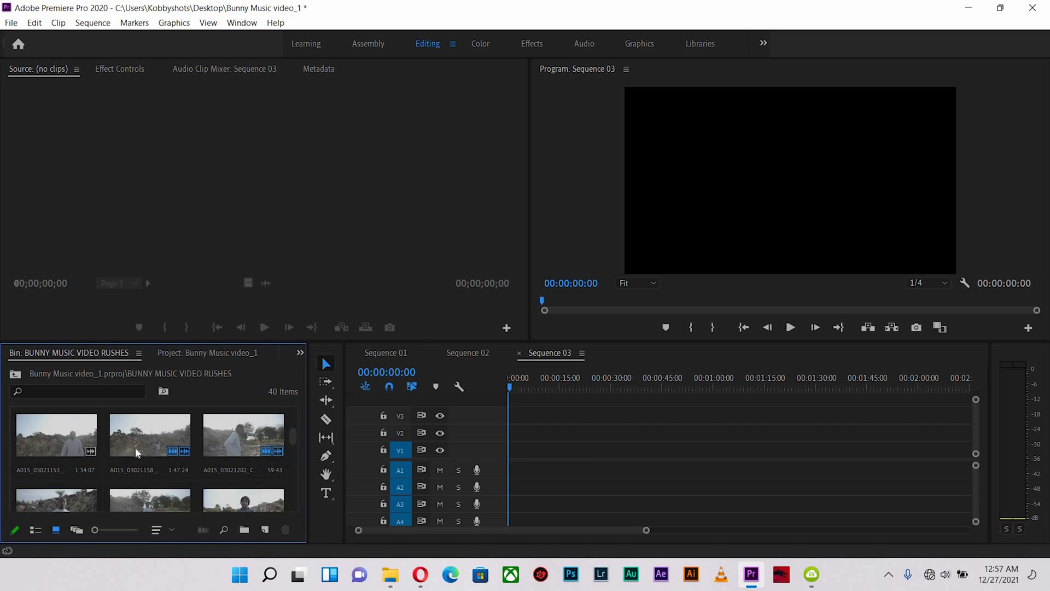
scroll(135, 447, "down", 3)
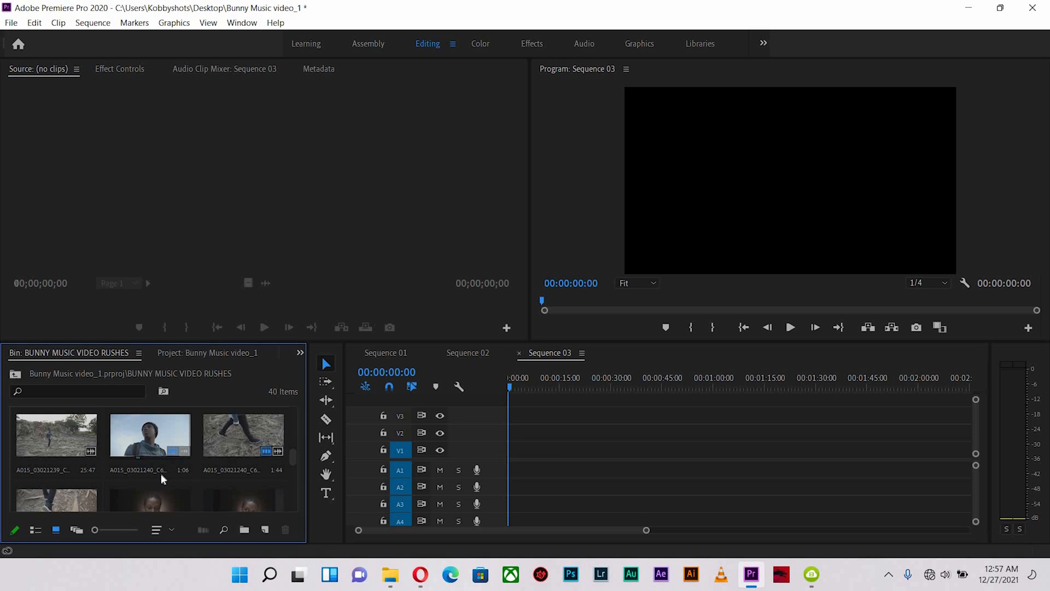
scroll(161, 473, "down", 4)
scroll(163, 477, "up", 8)
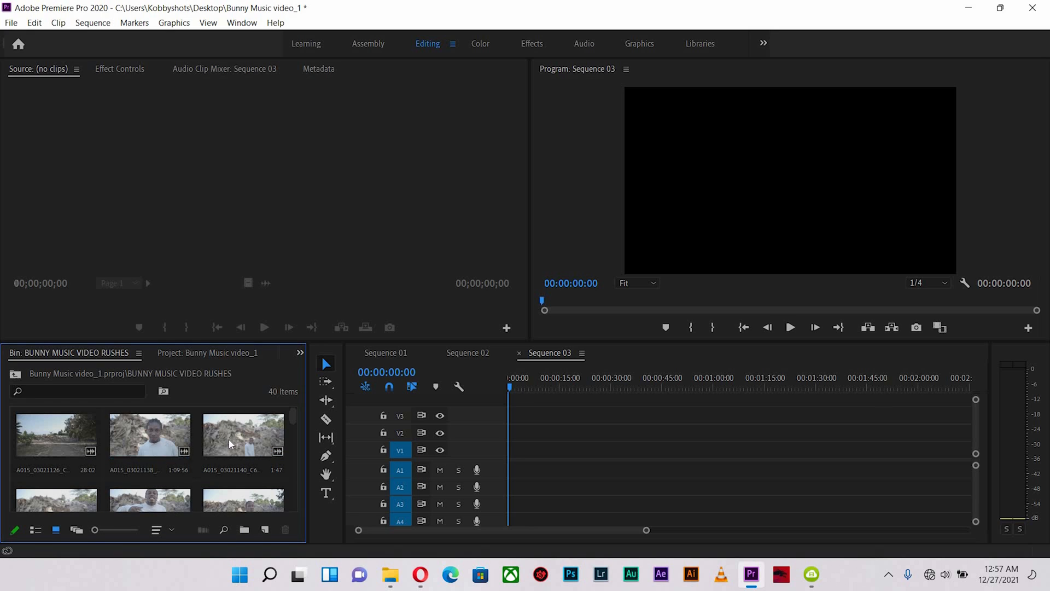
double_click(147, 441)
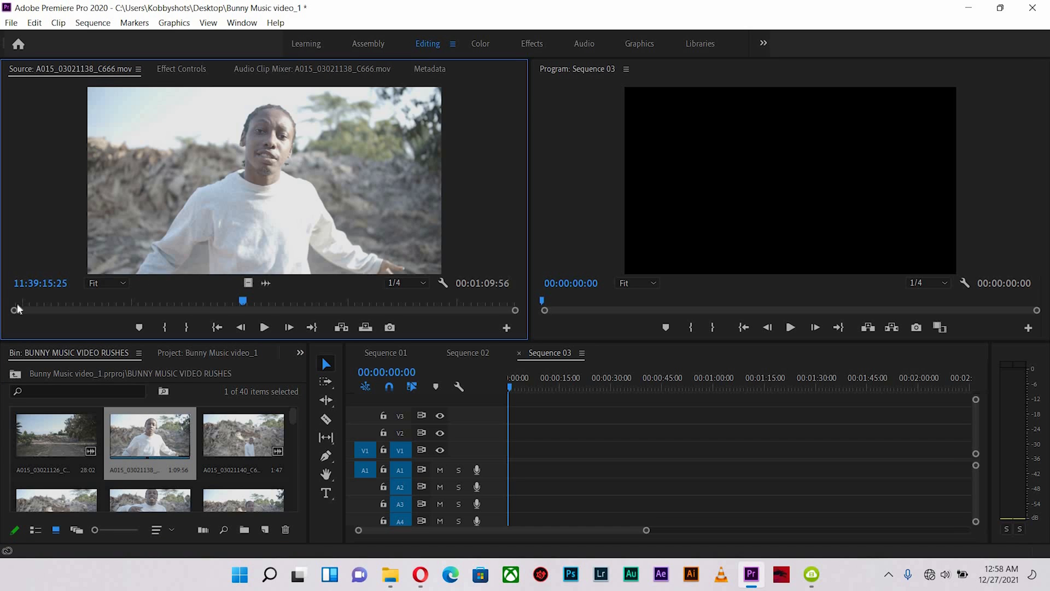
left_click(58, 303)
left_click_drag(129, 303, 198, 309)
Load Robinhood.mp3 into the Source monitor and listen to its opening, stopping at about 17 seconds
left_click(196, 352)
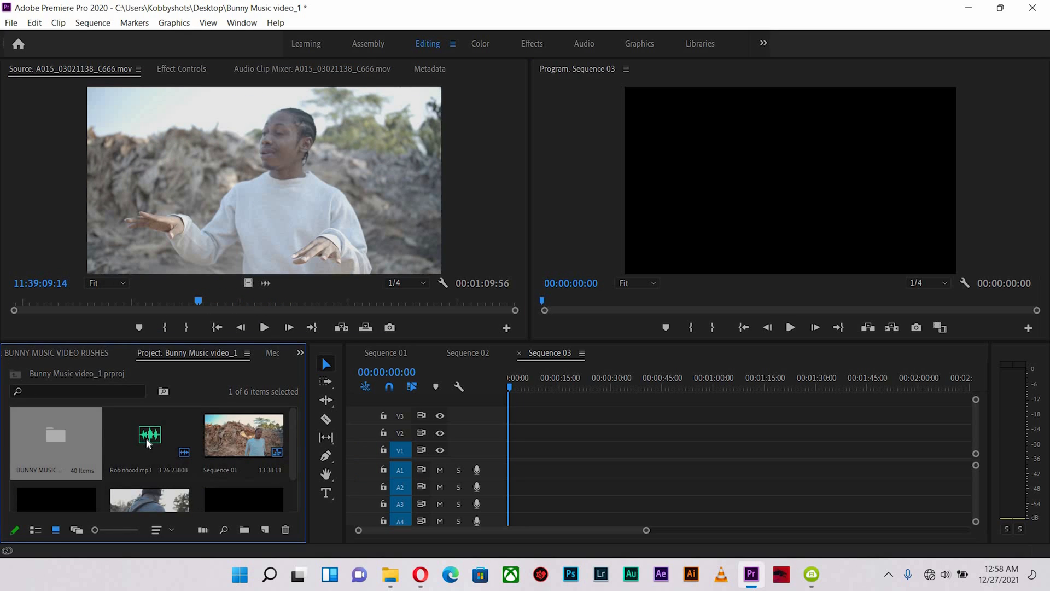
double_click(148, 442)
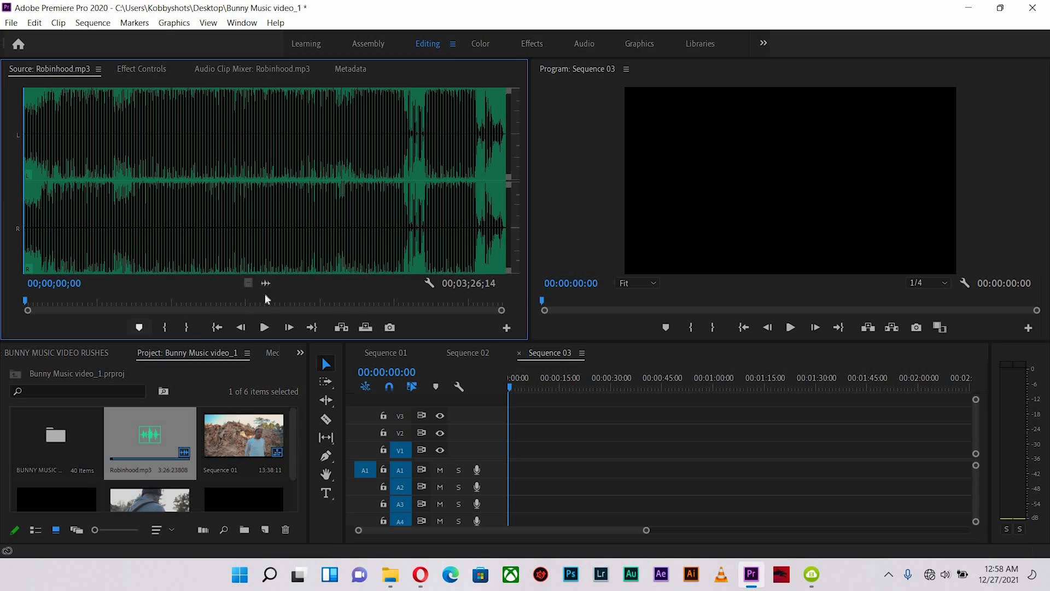
key("space")
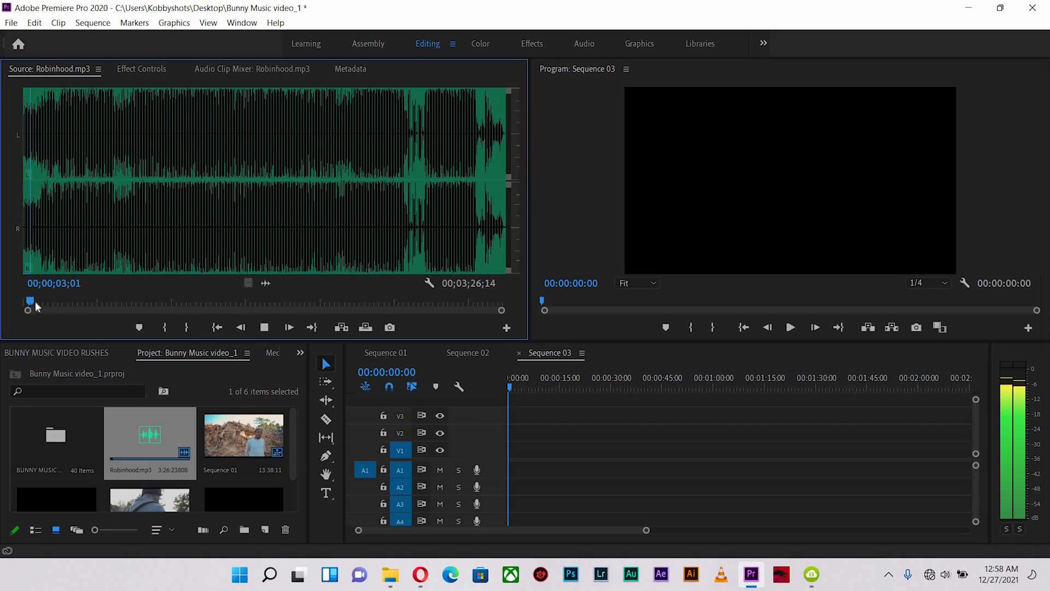
left_click(64, 300)
key("space")
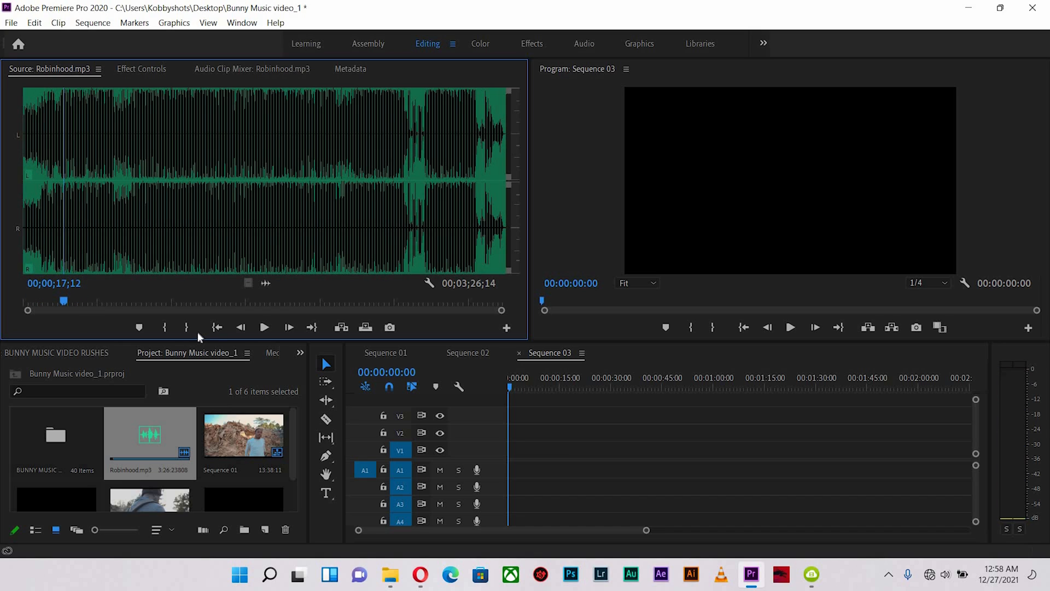
Lower the system volume to 14 and resume playback of the song from about 17 seconds
key("XF86AudioLowerVolume")
key("XF86AudioLowerVolume")
key("XF86AudioLowerVolume")
key("XF86AudioLowerVolume")
key("XF86AudioLowerVolume")
key("XF86AudioLowerVolume")
key("XF86AudioLowerVolume")
key("XF86AudioLowerVolume")
key("XF86AudioLowerVolume")
key("XF86AudioLowerVolume")
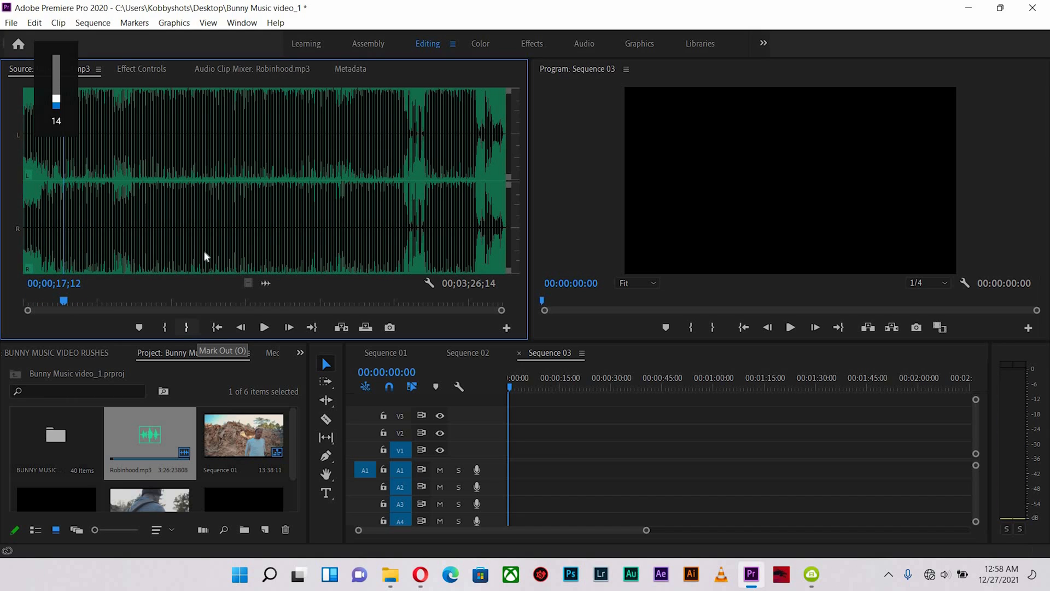
key("space")
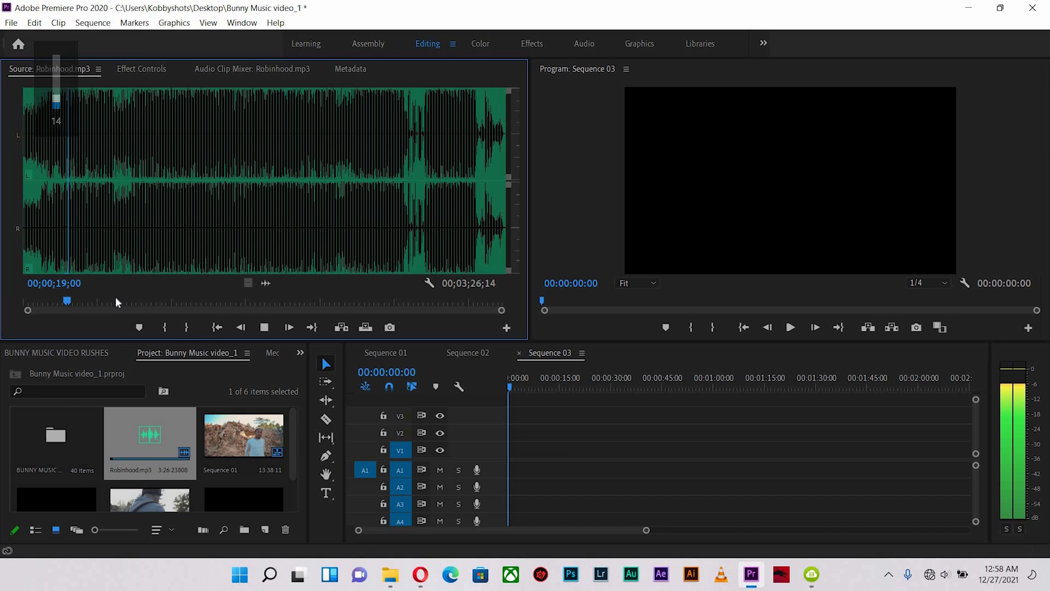
Return the song to its beginning and place its audio on track A2 at the start of Sequence 03
left_click(20, 300)
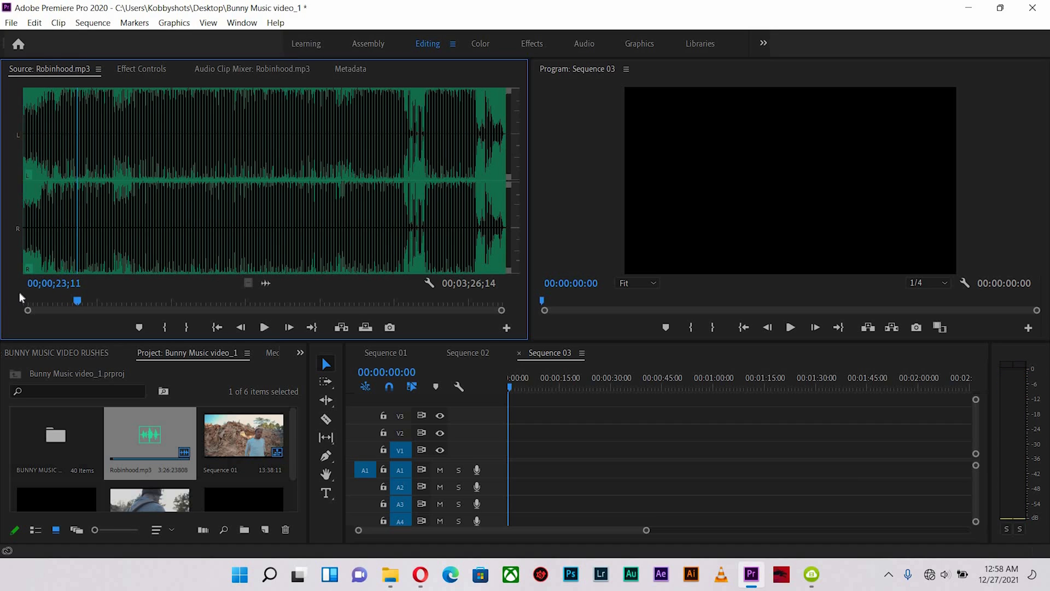
left_click_drag(267, 285, 529, 477)
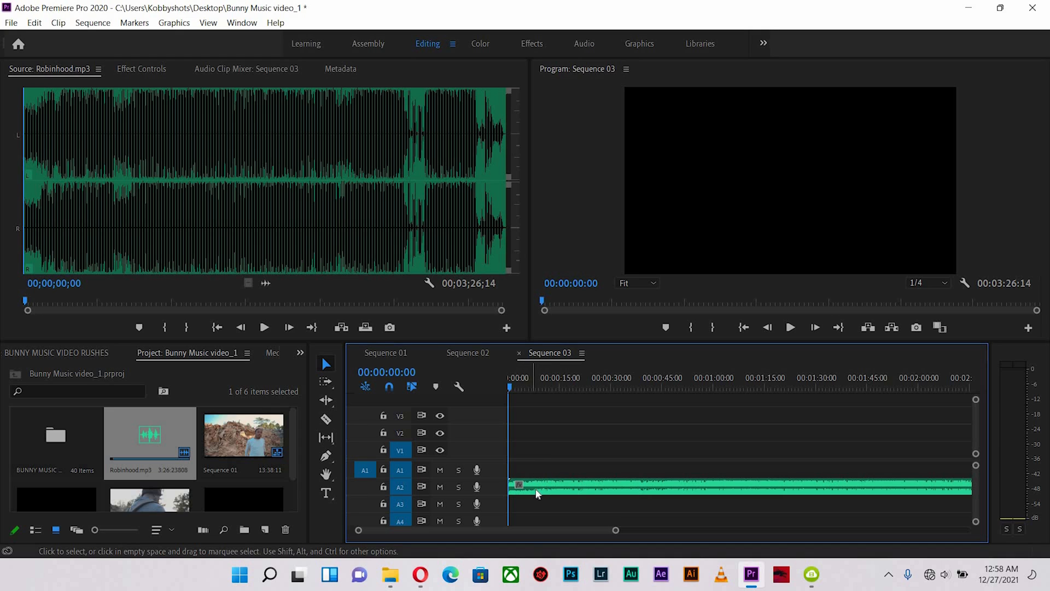
left_click_drag(536, 489, 539, 487)
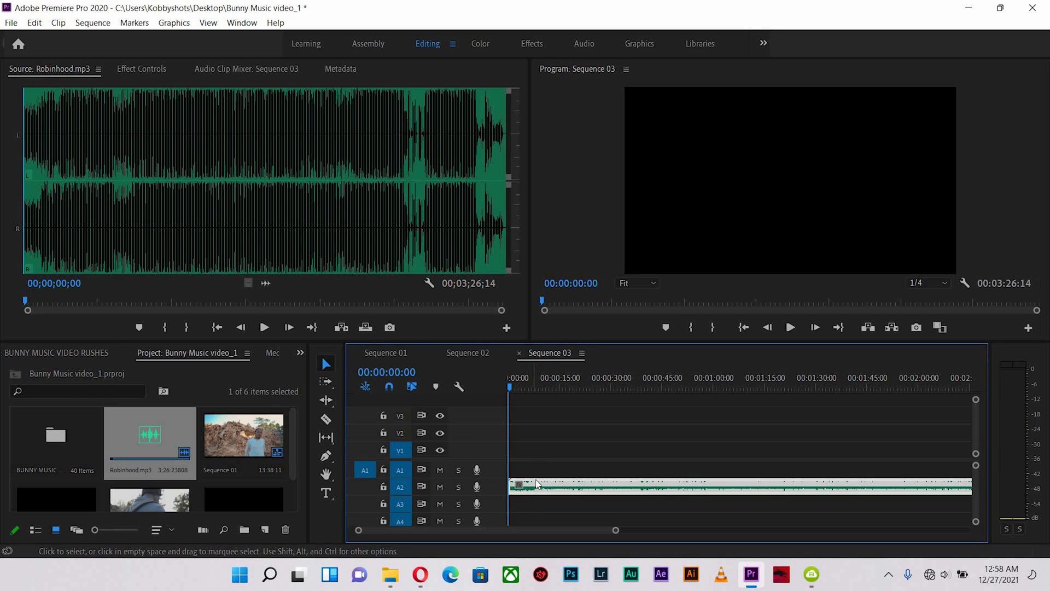
Reopen the rushes bin and skim the early part of clip A015_03021138_C666.mov in the Source monitor
left_click(67, 442)
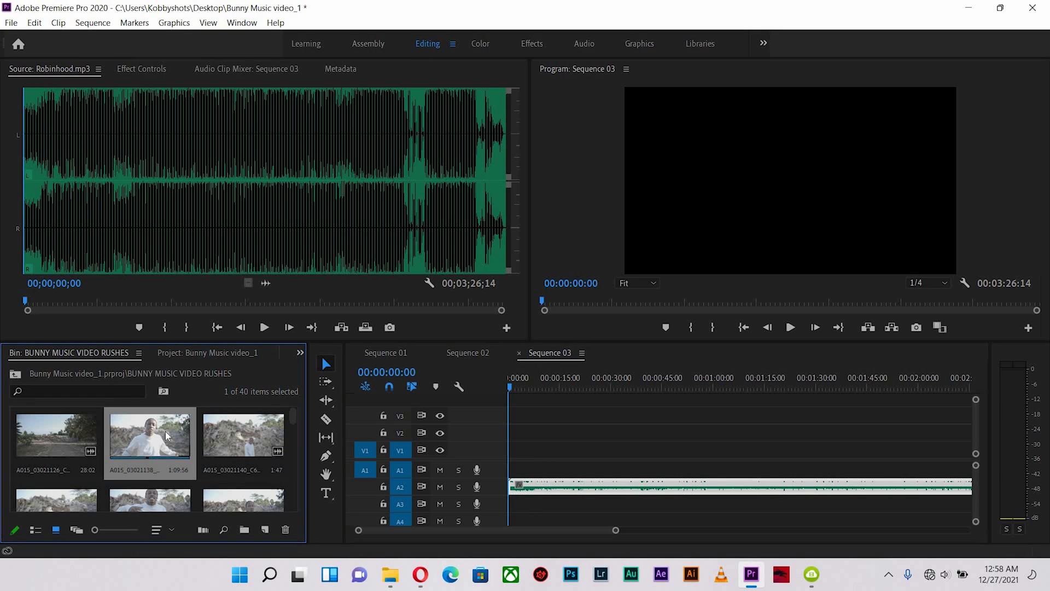
double_click(163, 435)
left_click_drag(41, 303, 96, 304)
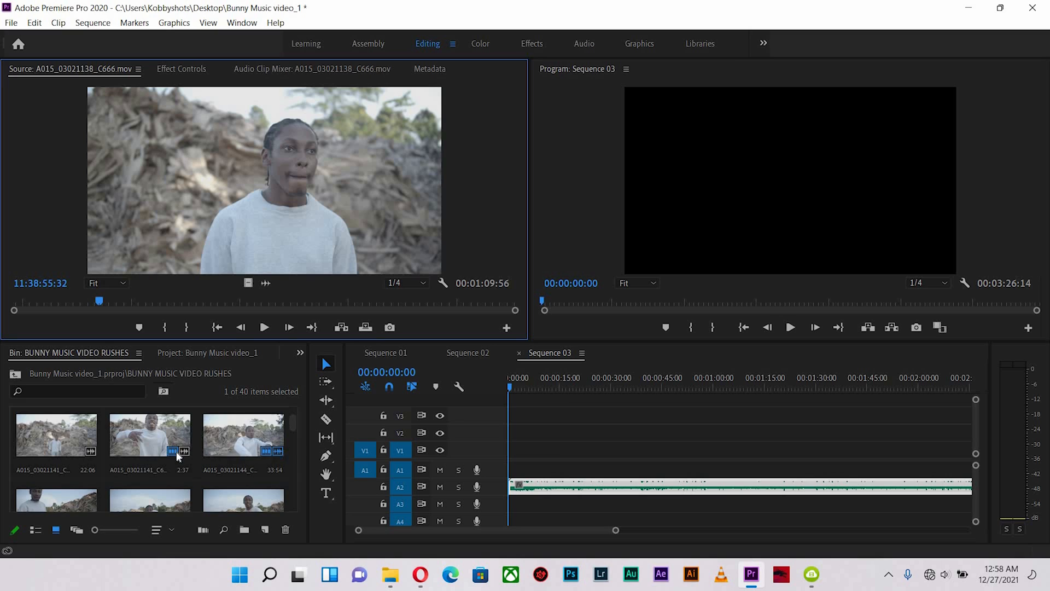
Load the 2:37 clip A015_03021141_C669.mov into the Source monitor and position the playhead on its In point at 11:41:56:51
scroll(172, 454, "down", 1)
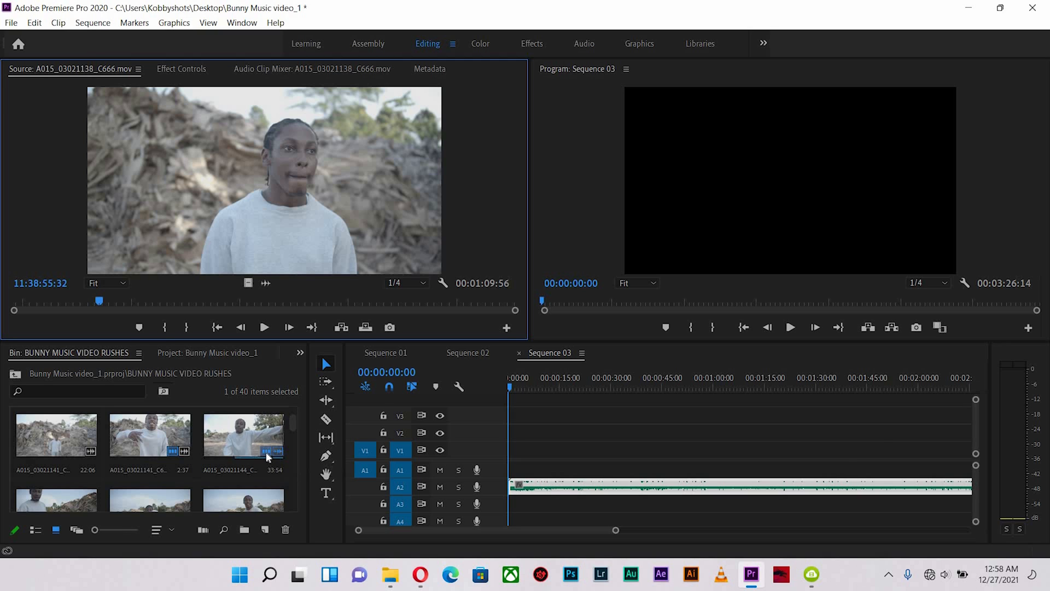
double_click(153, 422)
left_click(219, 300)
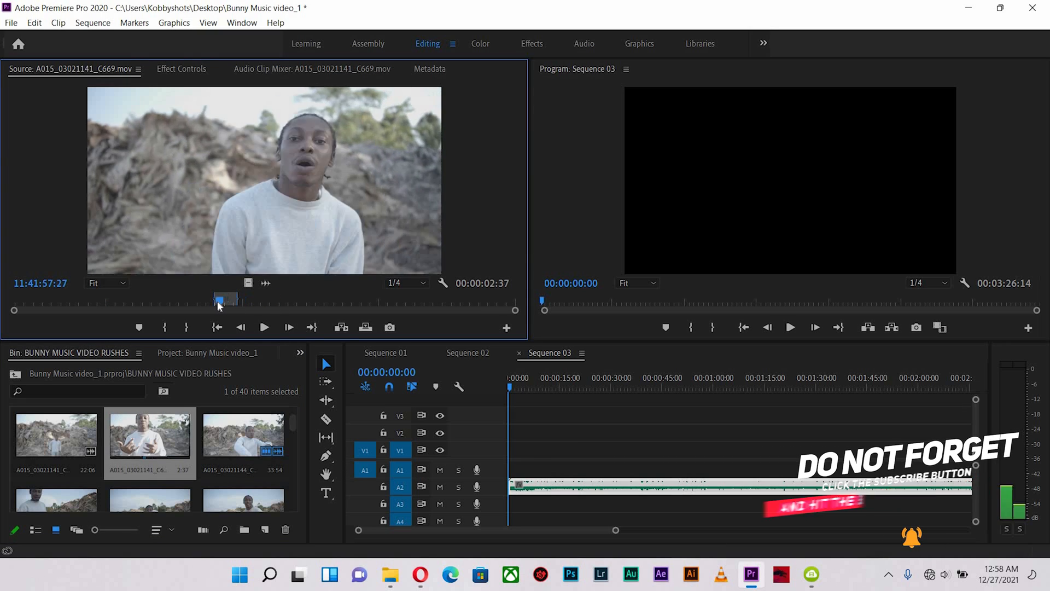
key("=")
key("=")
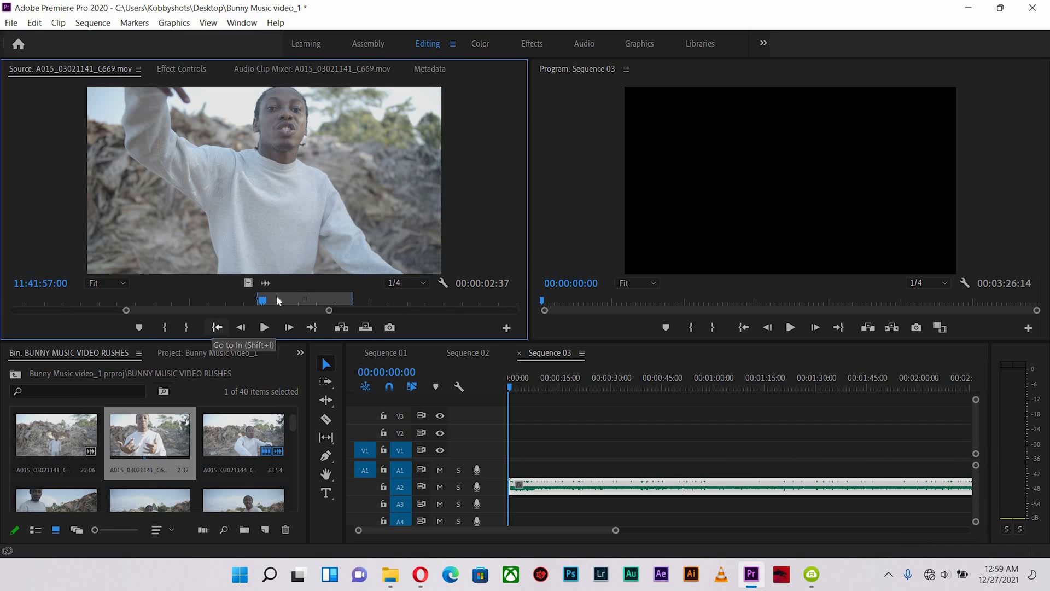
left_click_drag(262, 301, 257, 300)
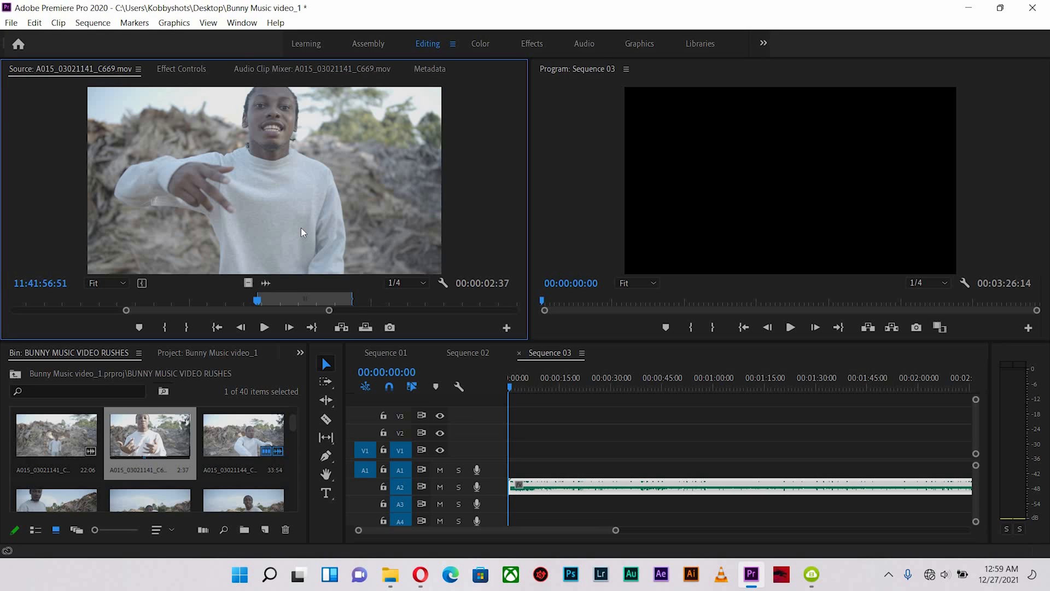
Preview the marked range of A015_03021141_C669.mov, and play the song from about 6 seconds to find its matching spot at 00:00:18:08
key("space")
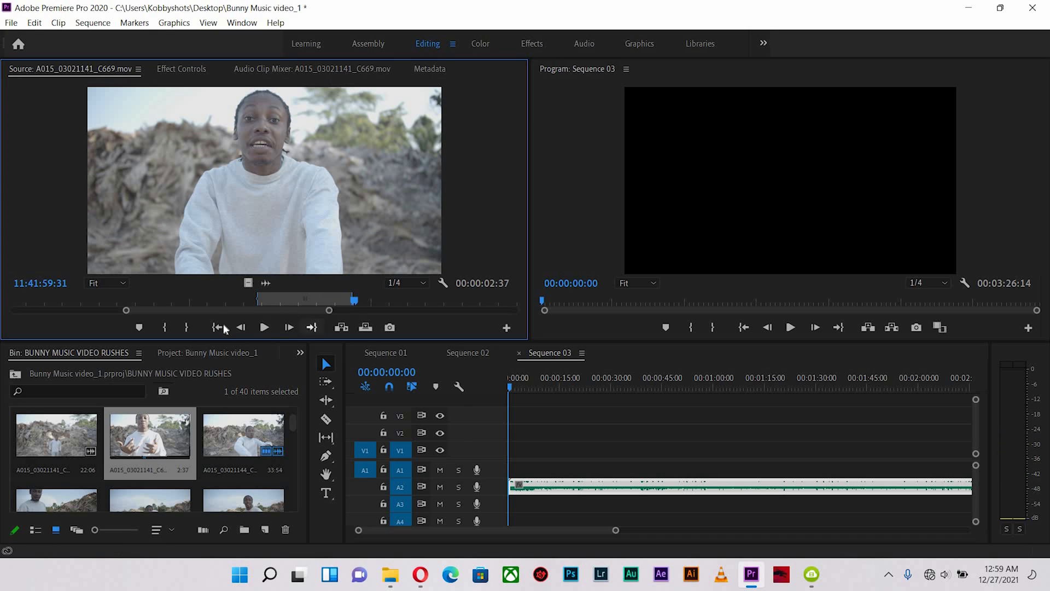
left_click_drag(514, 383, 529, 386)
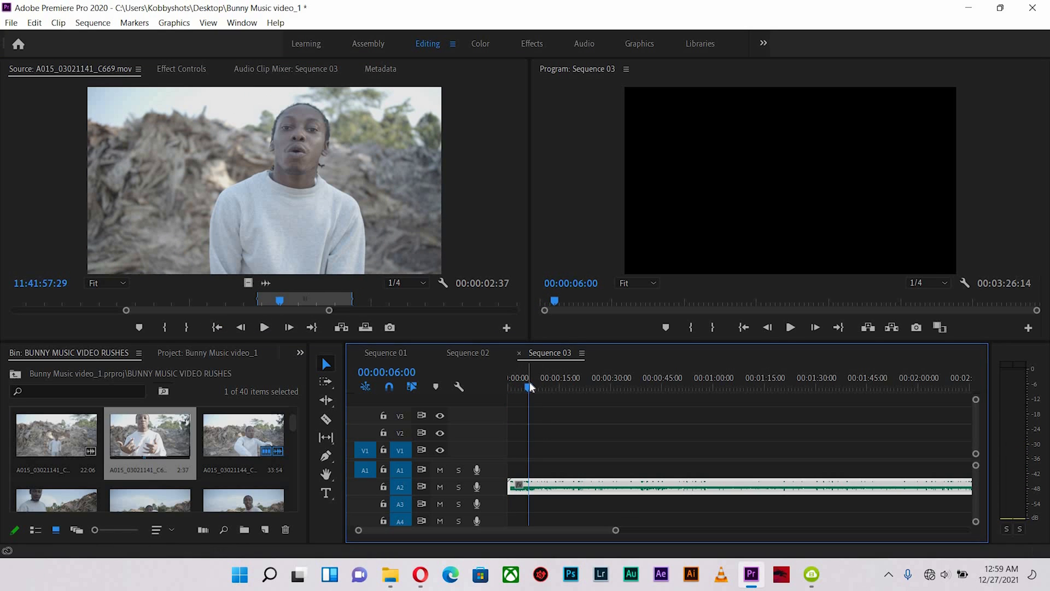
key("space")
key("space")
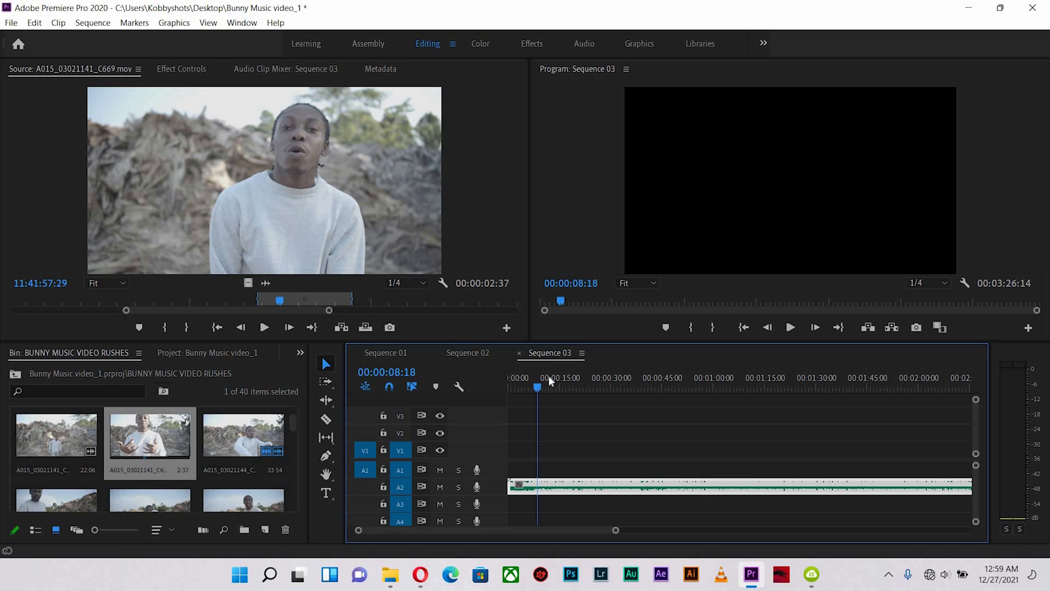
key("space")
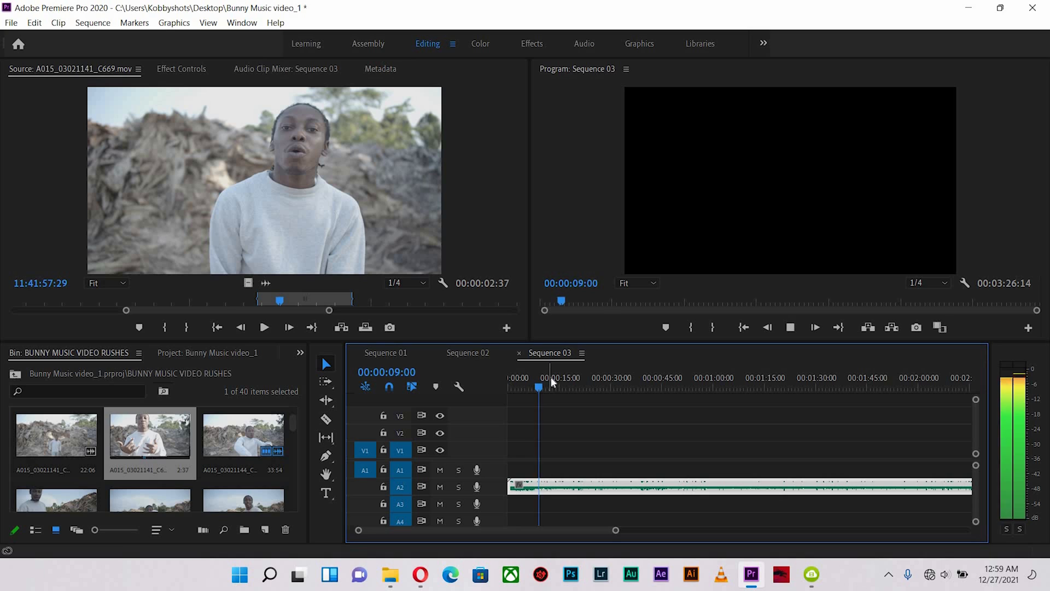
key("space")
key("space")
key("space")
key("space")
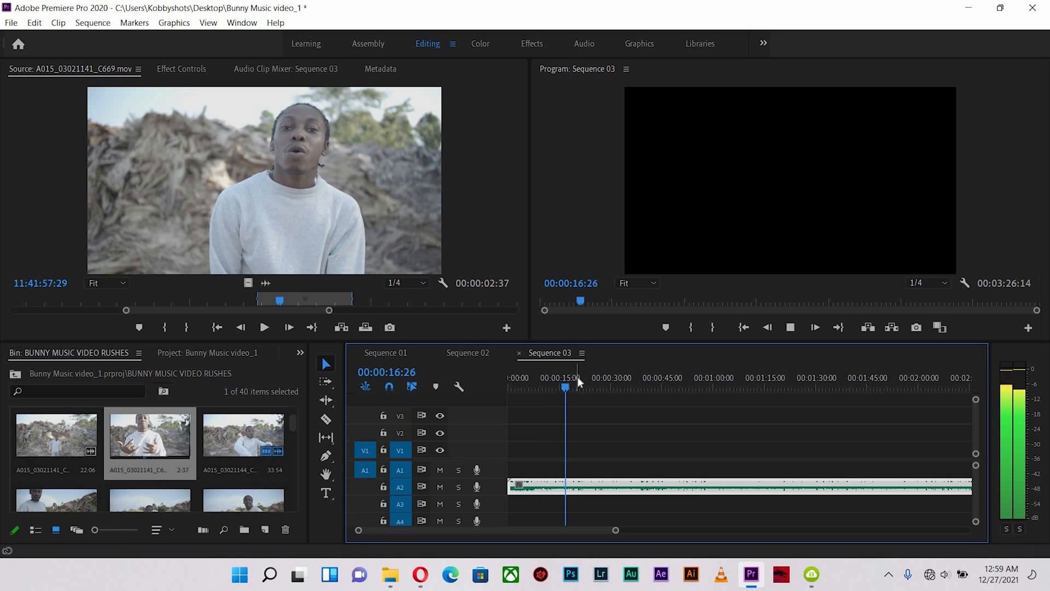
key("space")
Place A015_03021141_C669.mov on track V1 at 00:00:18:08 and scale it to the frame size
left_click_drag(254, 293, 581, 452)
left_click_drag(575, 452, 576, 449)
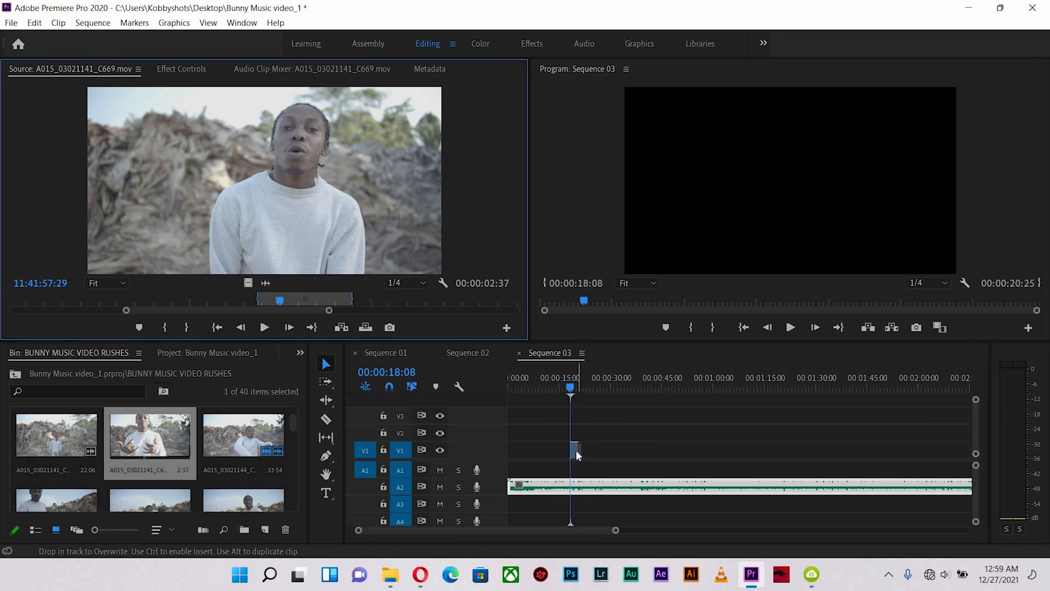
right_click(579, 450)
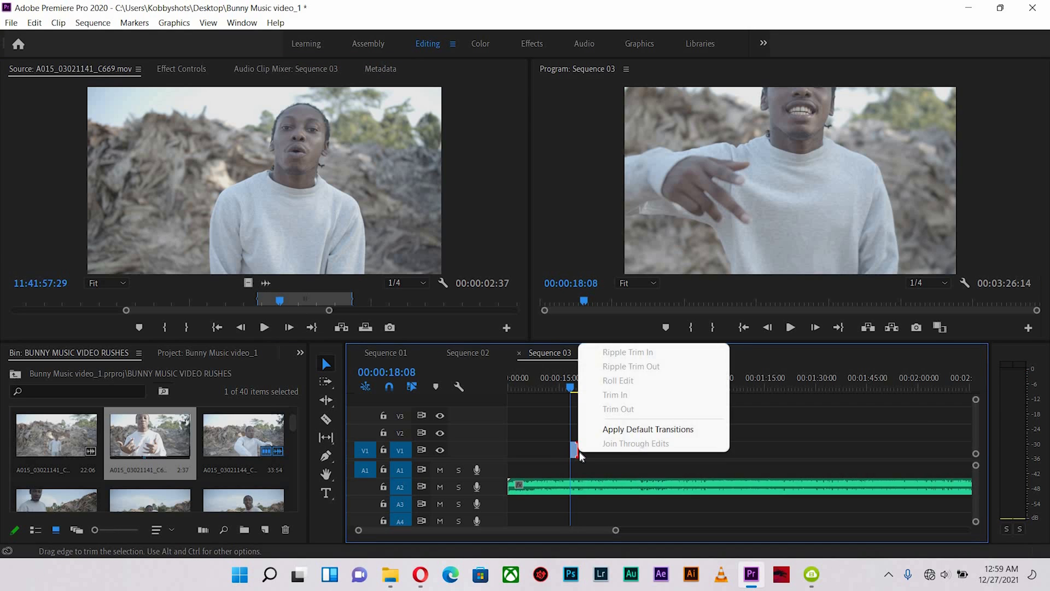
left_click(638, 452)
right_click(574, 450)
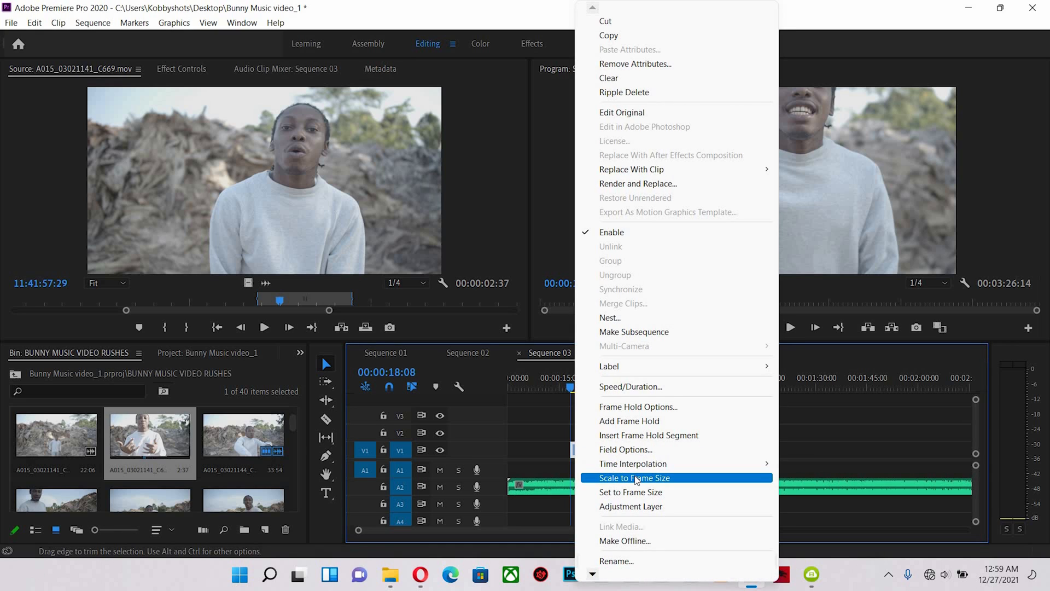
left_click(637, 478)
key("equal")
key("equal")
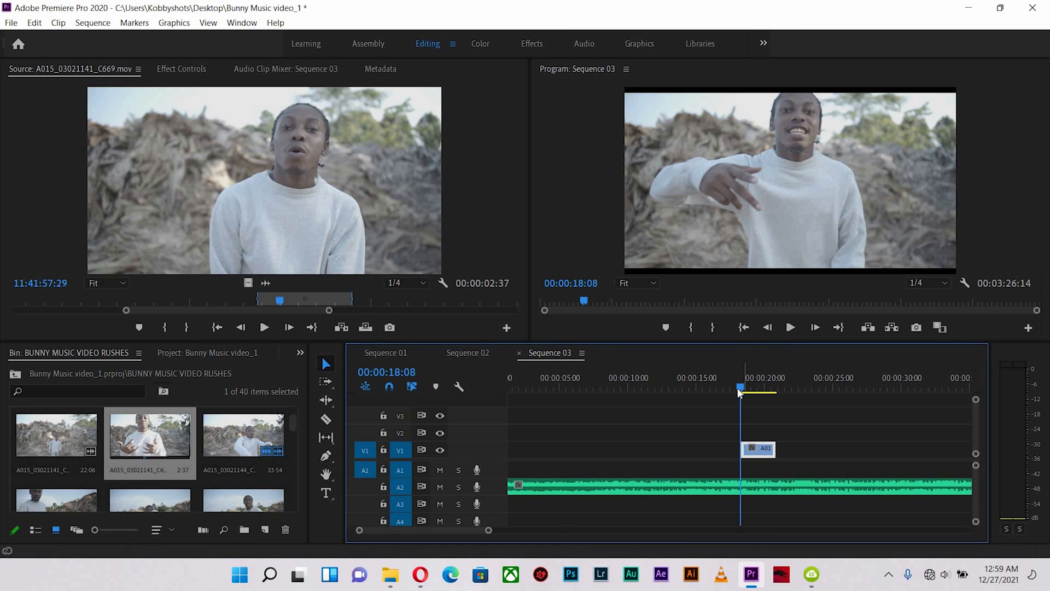
Extend the end of the V1 clip by about 1.5 seconds and play it against the song to check the sync
key("space")
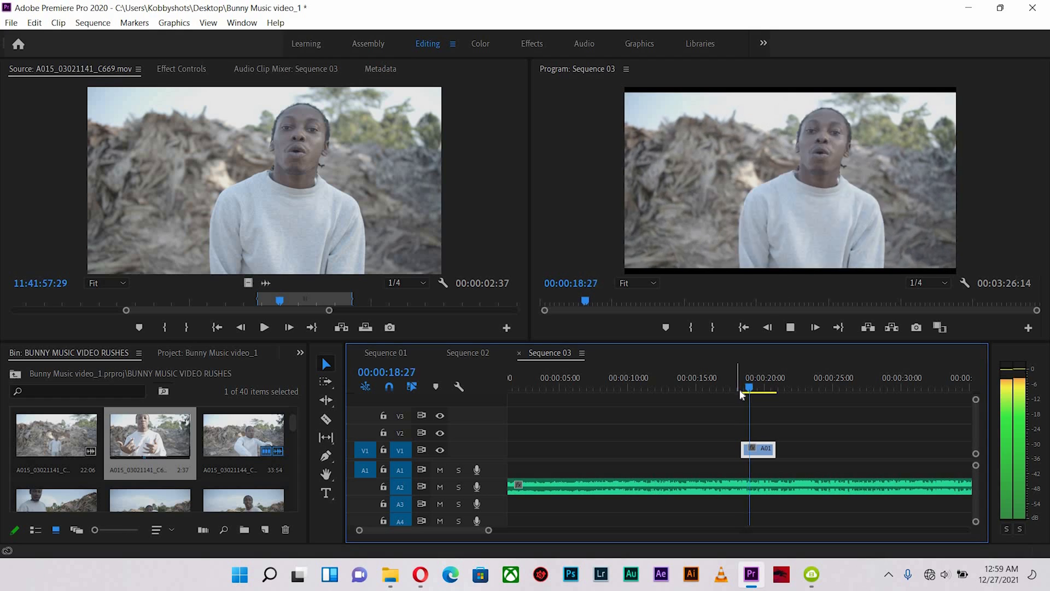
left_click_drag(778, 449, 798, 451)
key("equal")
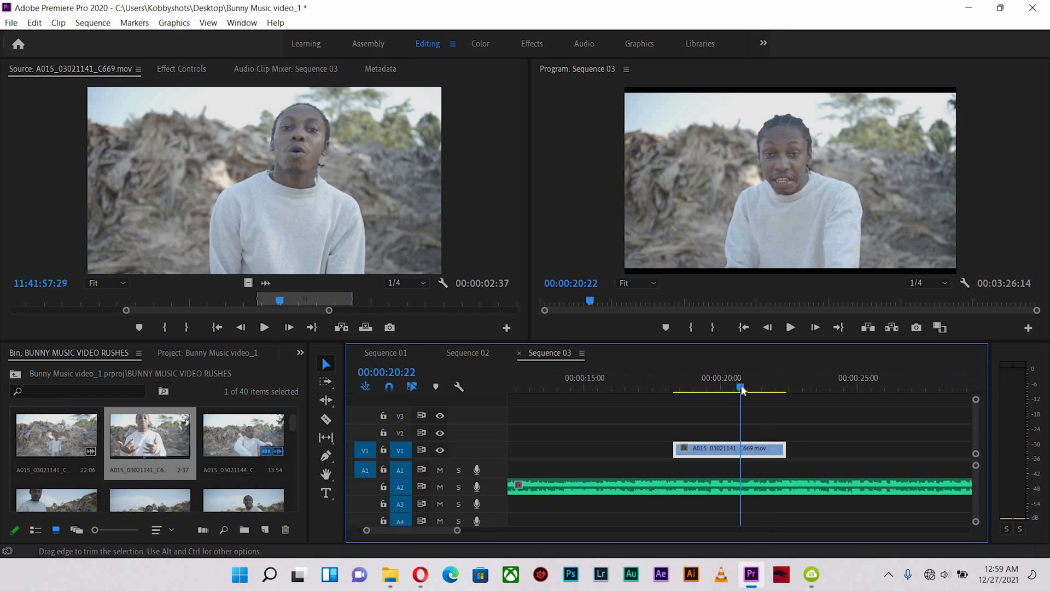
left_click(676, 391)
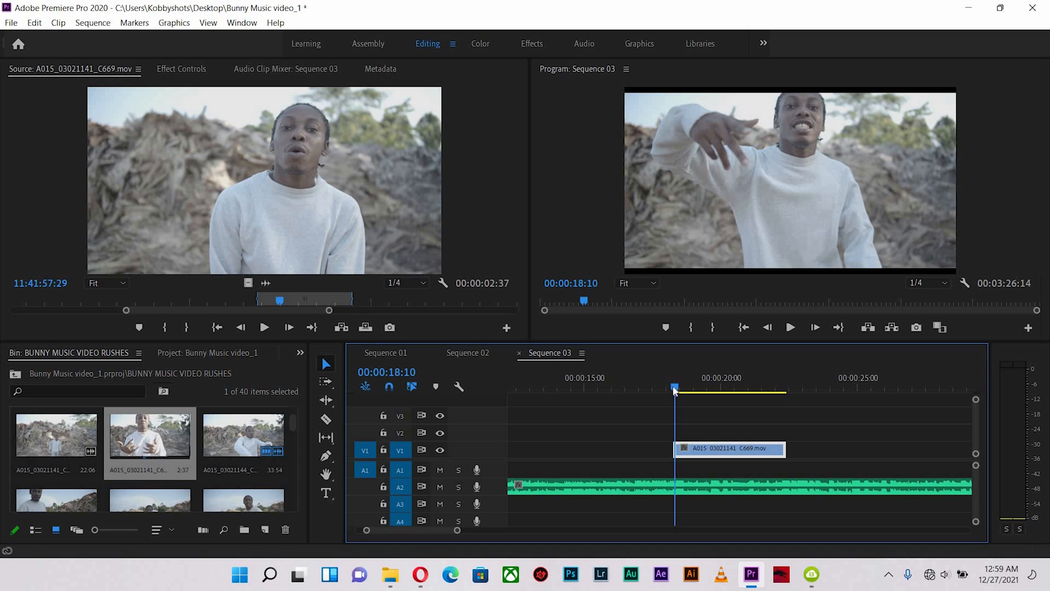
key("space")
key("space")
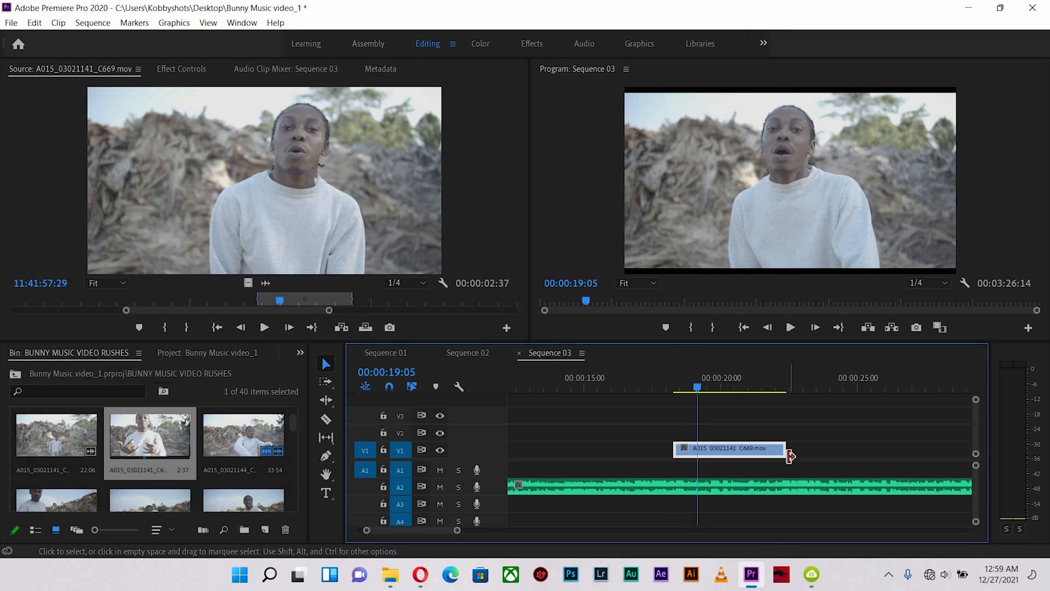
Extend the end of the V1 clip to about 51 seconds and play it with the song through 00:00:23:10
left_click_drag(791, 455, 873, 448)
key("minus")
key("minus")
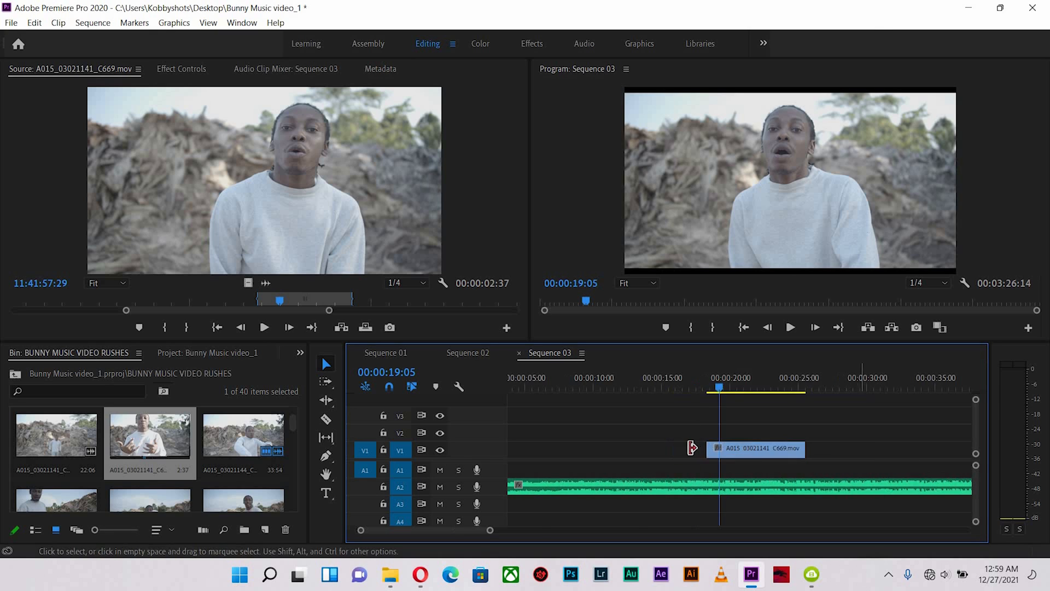
left_click_drag(796, 456, 896, 450)
key("equal")
key("minus")
key("space")
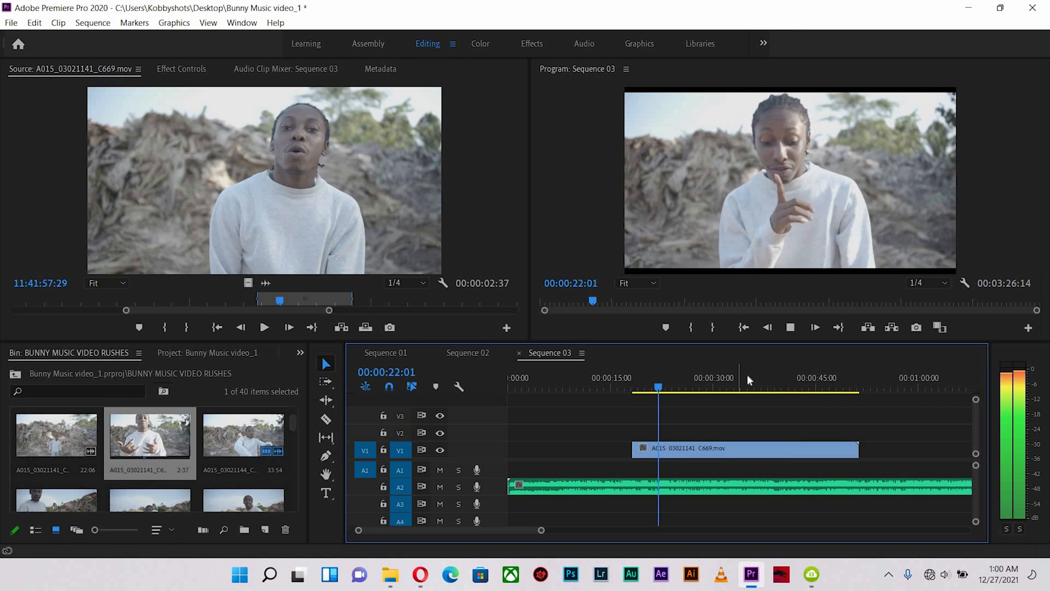
key("space")
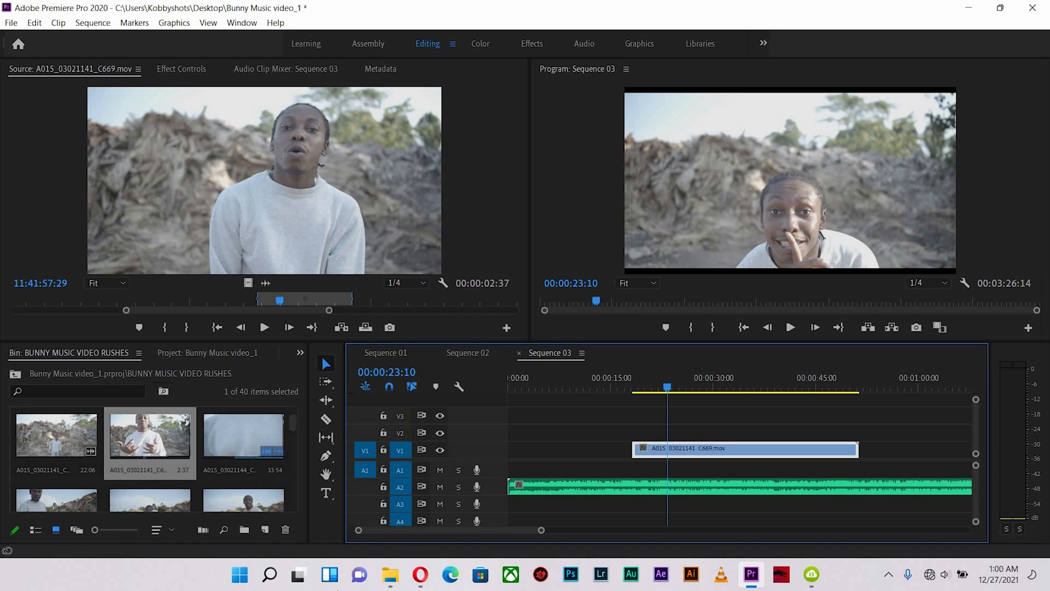
Load A015_03021144_C670.mov into the Source monitor and play it from its In point
double_click(239, 439)
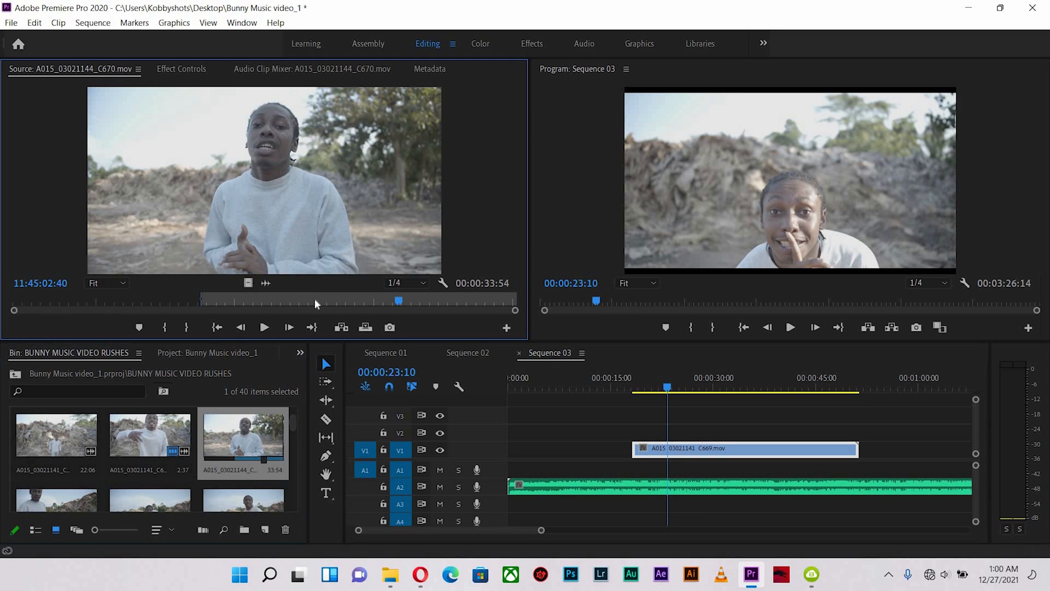
left_click_drag(205, 304, 191, 303)
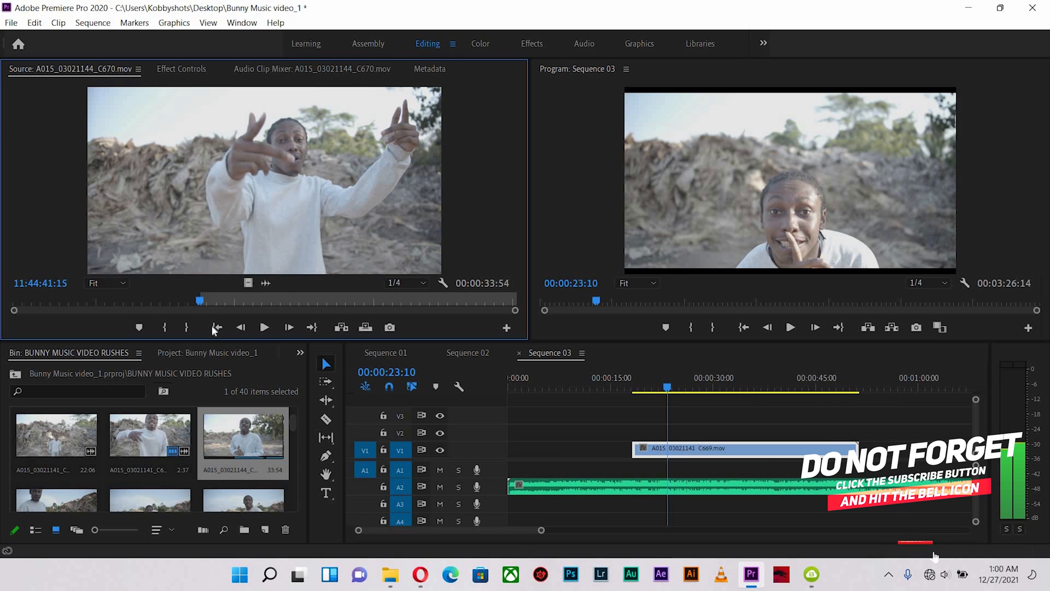
key("space")
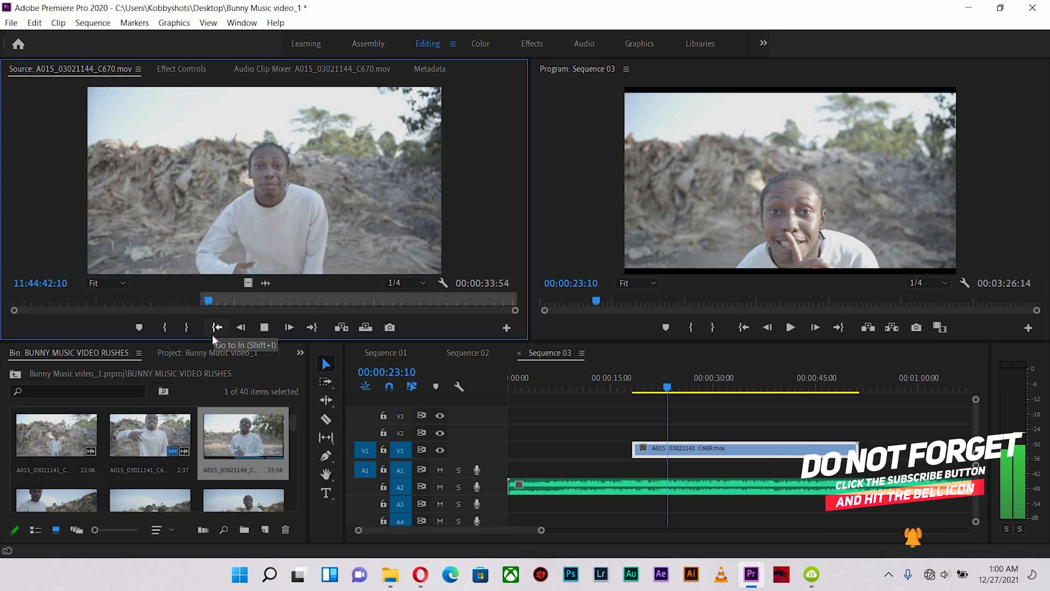
left_click(222, 327)
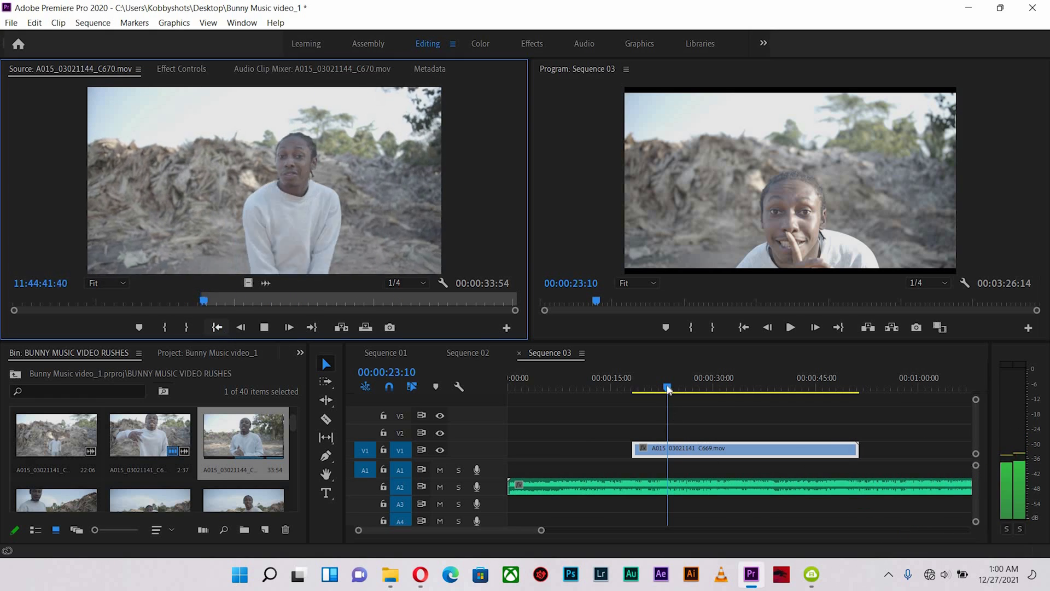
Place A015_03021144_C670.mov on track V2 at 00:00:19:10 and scale it to the frame size
left_click(649, 386)
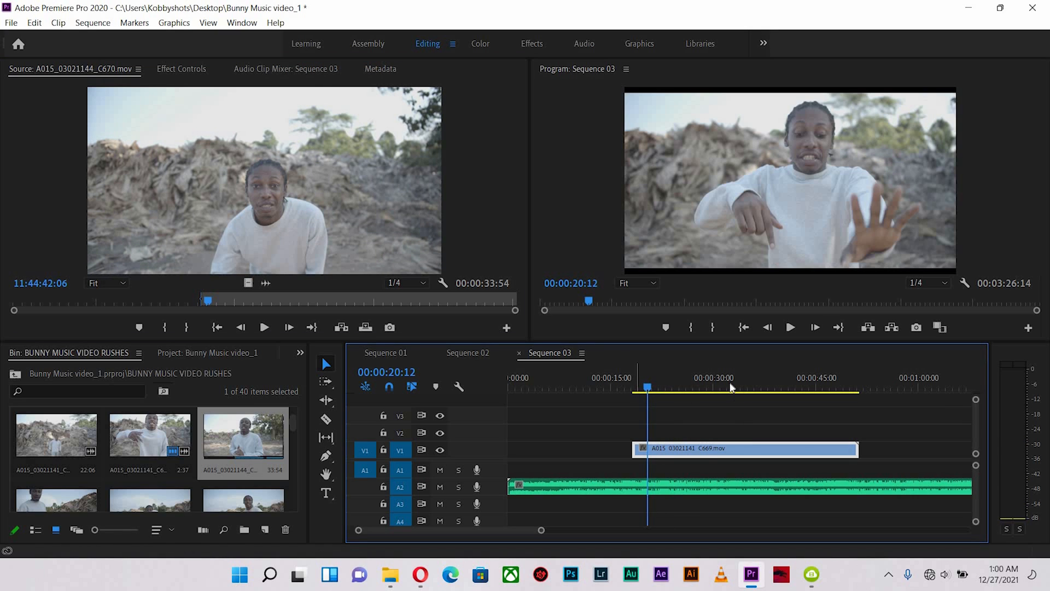
key("=")
left_click_drag(714, 387, 760, 435)
key("space")
key("space")
right_click(773, 432)
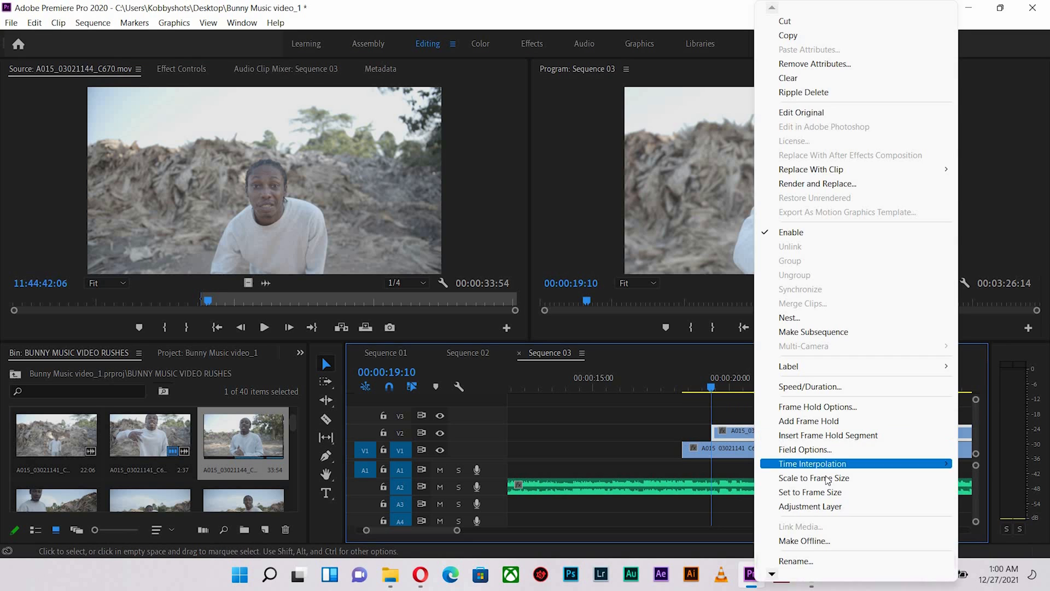
left_click(826, 476)
Play the V2 clip against the song, and extend its start back to line up with the start of the V1 clip
key("space")
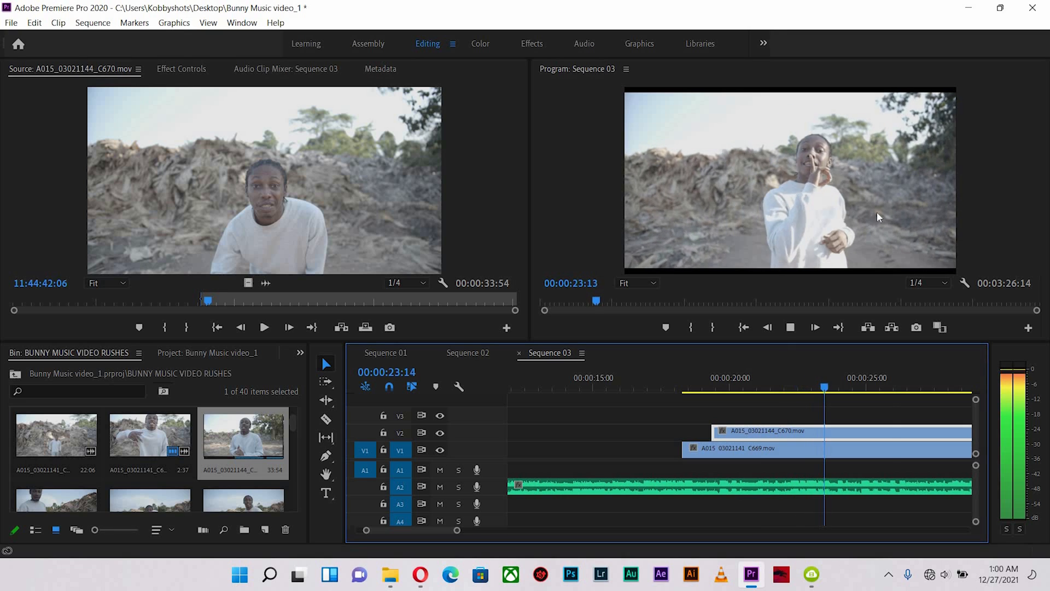
left_click(686, 383)
key("minus")
key("minus")
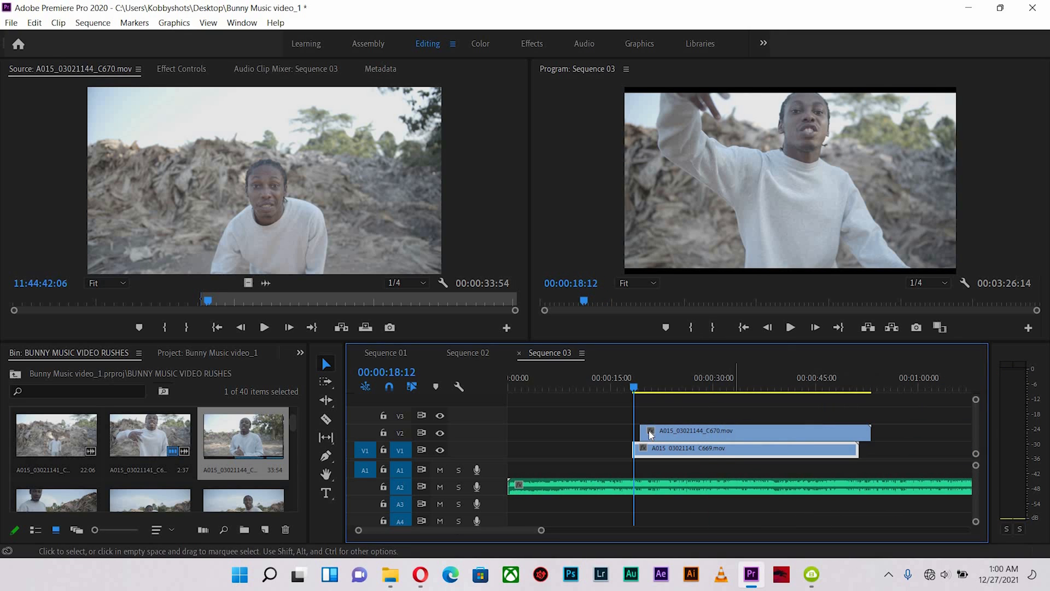
left_click_drag(641, 431, 633, 431)
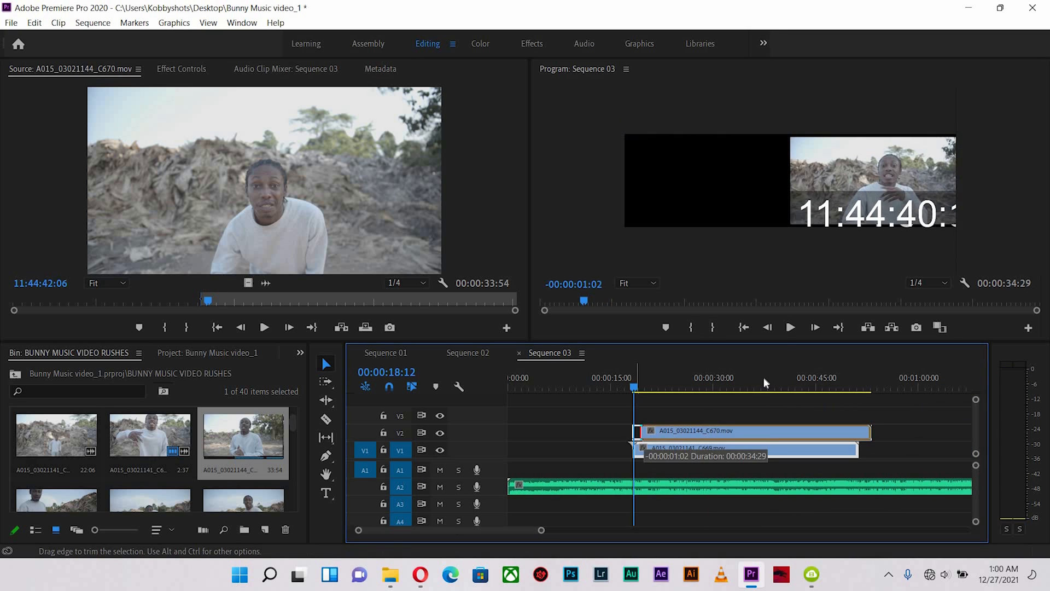
key("equal")
key("equal")
Scrub the empty opening of Sequence 03 before the performance clips, stopping at 00:00:01:13
left_click(758, 386)
mouse_move(575, 384)
left_mouse_down()
mouse_move(499, 384)
mouse_move(606, 394)
mouse_move(587, 396)
left_mouse_up()
key("minus")
key("minus")
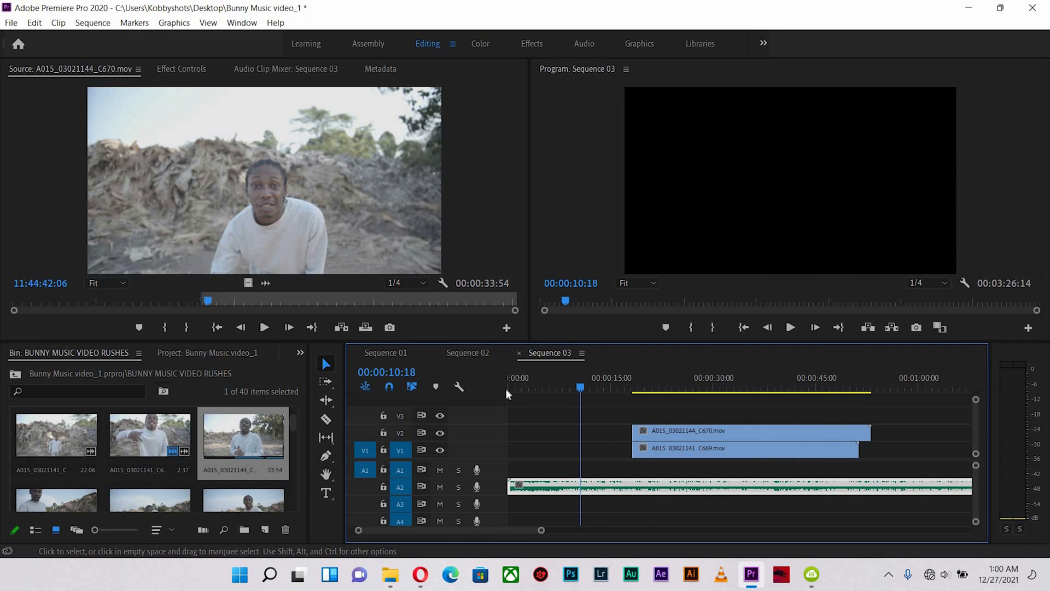
key("Home")
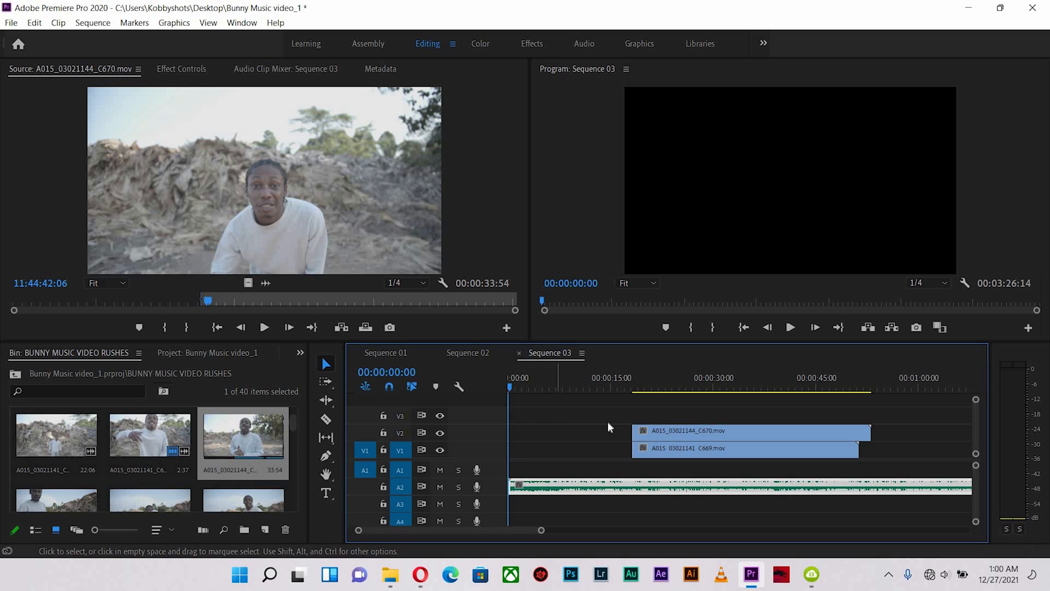
key("equal")
left_click_drag(517, 382, 526, 386)
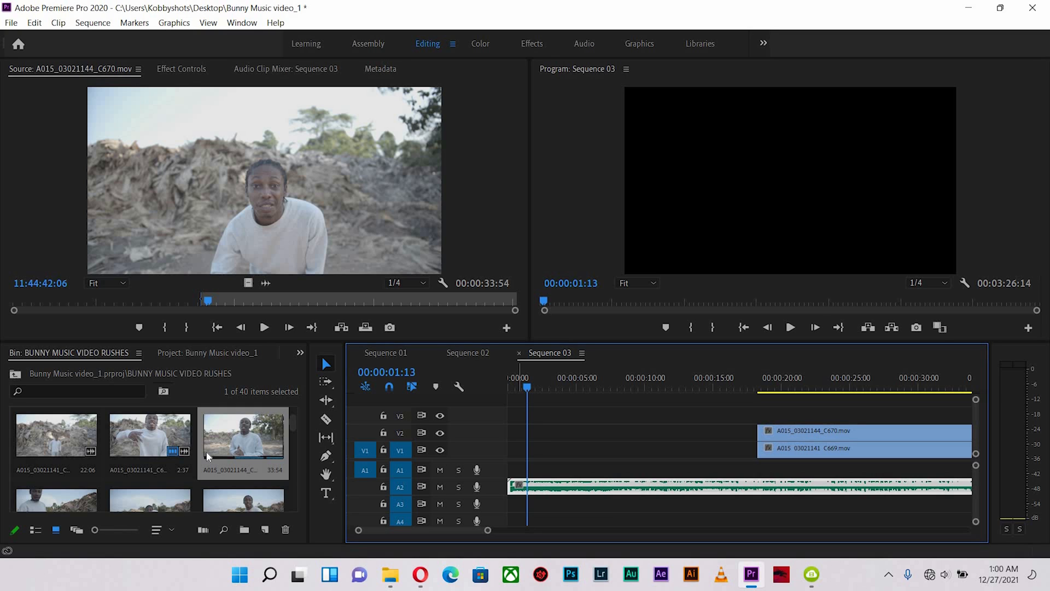
Skim the walking shot A015_03021239_C681.mov from the rushes bin, and load A015_03021239_C682.mov into the Source monitor
scroll(134, 451, "down", 3)
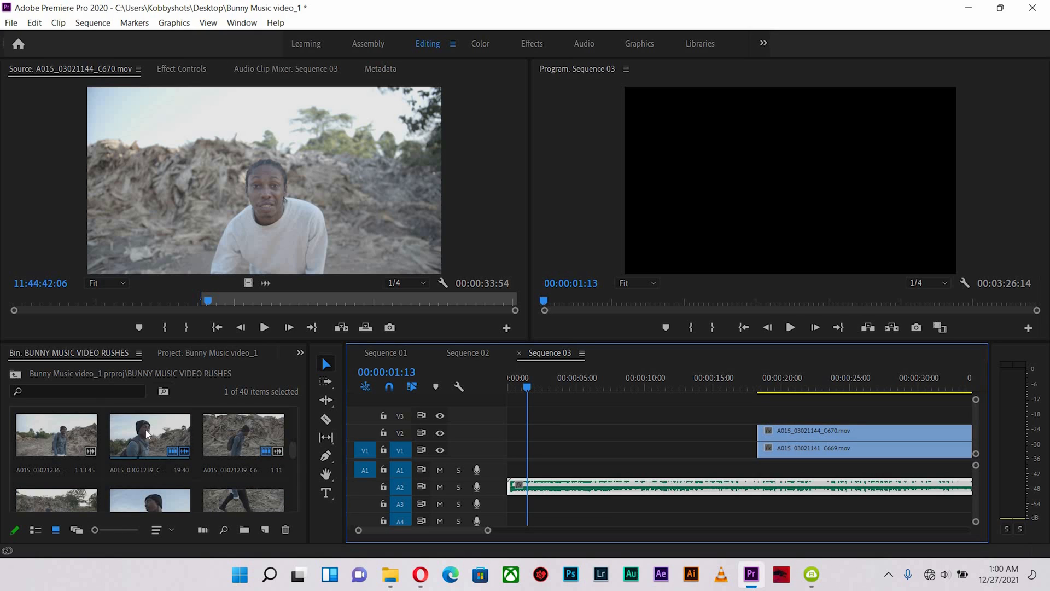
double_click(147, 433)
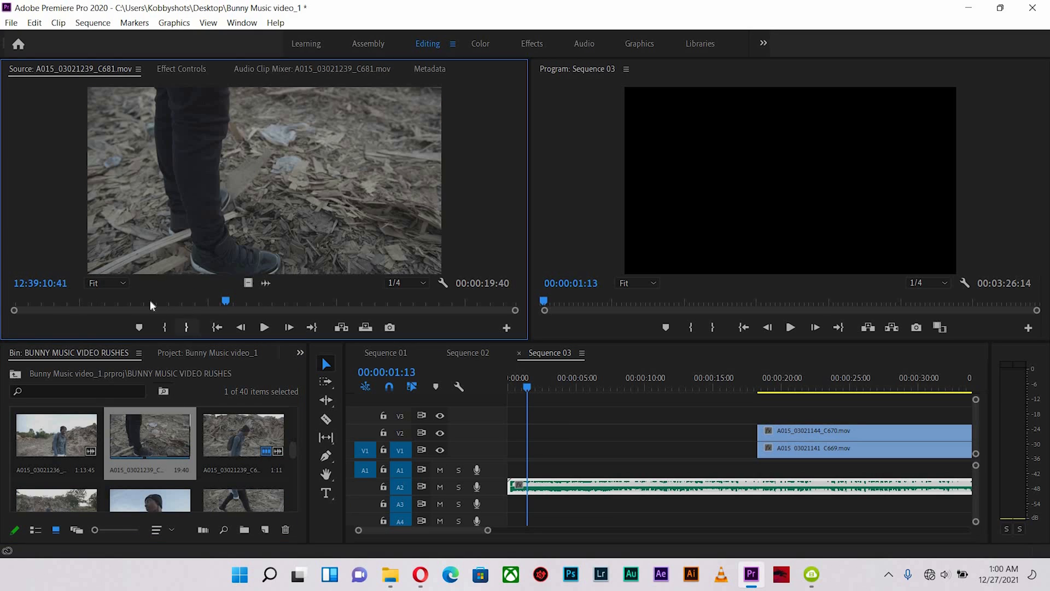
left_click_drag(82, 304, 397, 309)
left_click(245, 434)
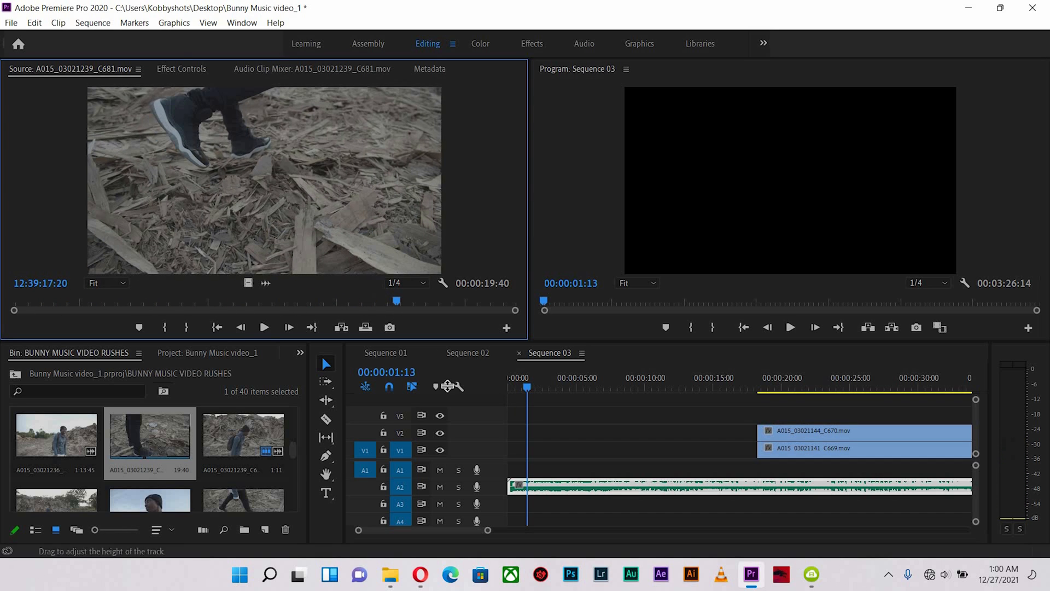
Review the finished intro edit in Sequence 02 from the start through to the first performance shots around 00:00:18:24
left_click(469, 352)
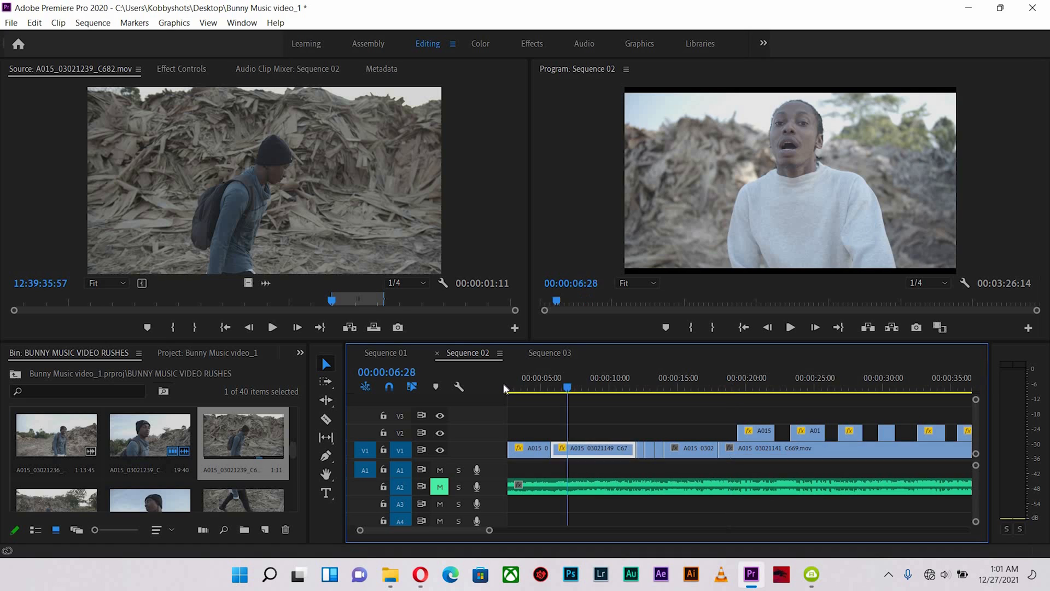
left_click(515, 389)
key("Home")
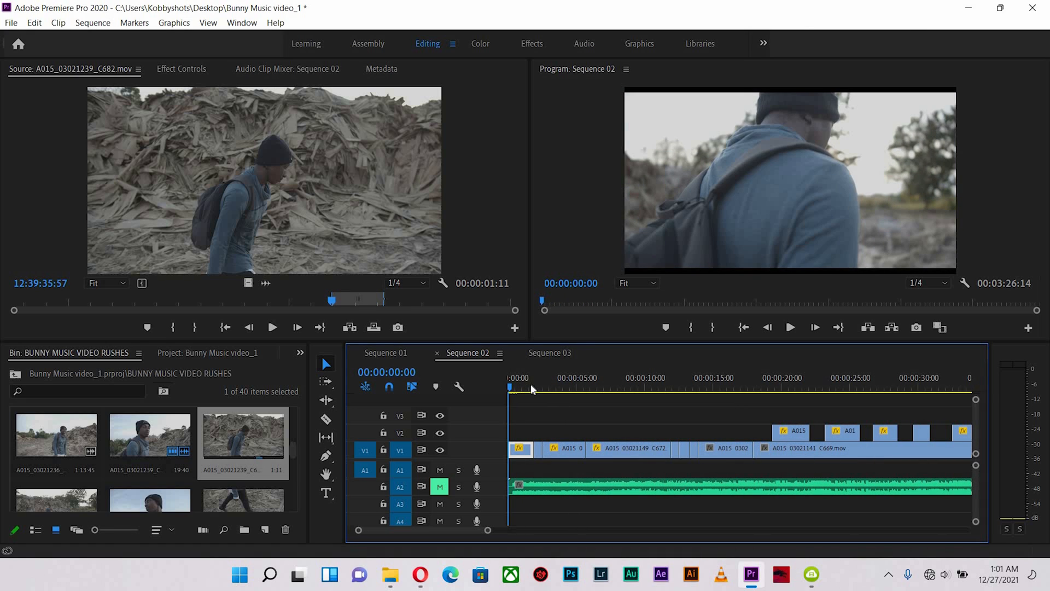
key("space")
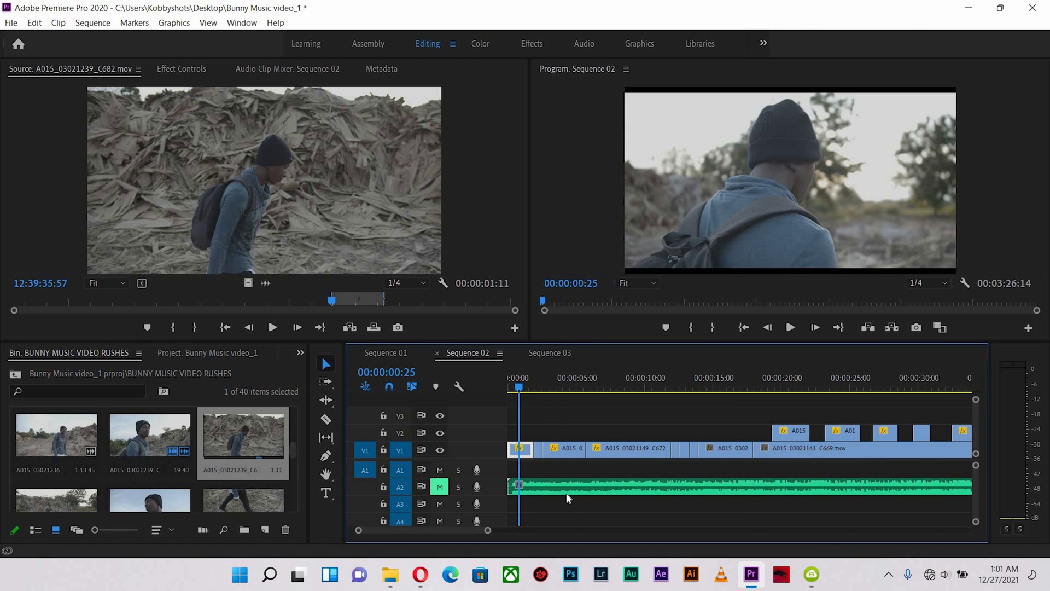
key("space")
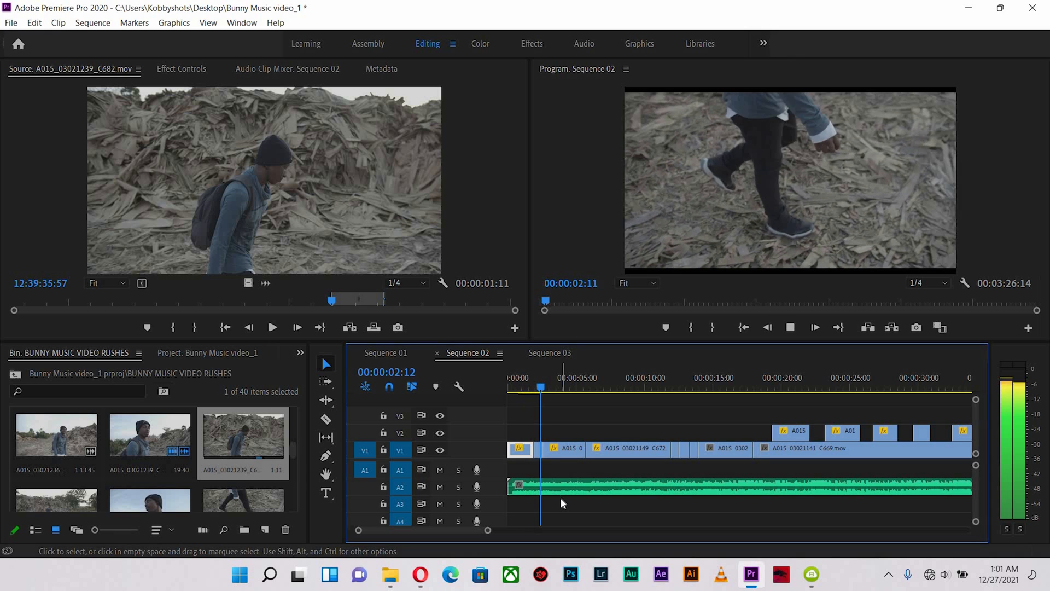
left_click_drag(625, 384, 684, 399)
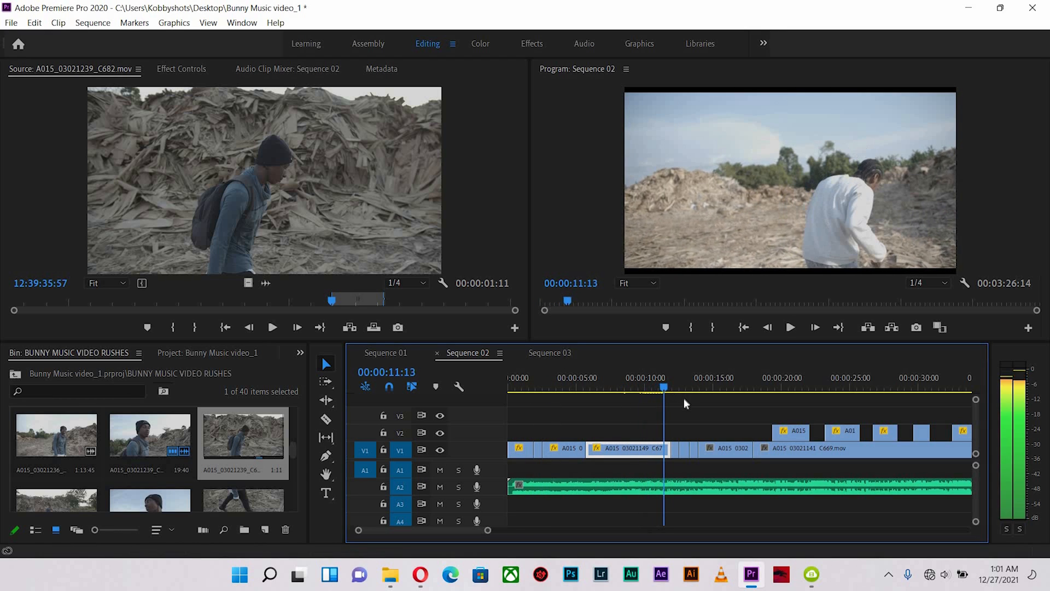
key("space")
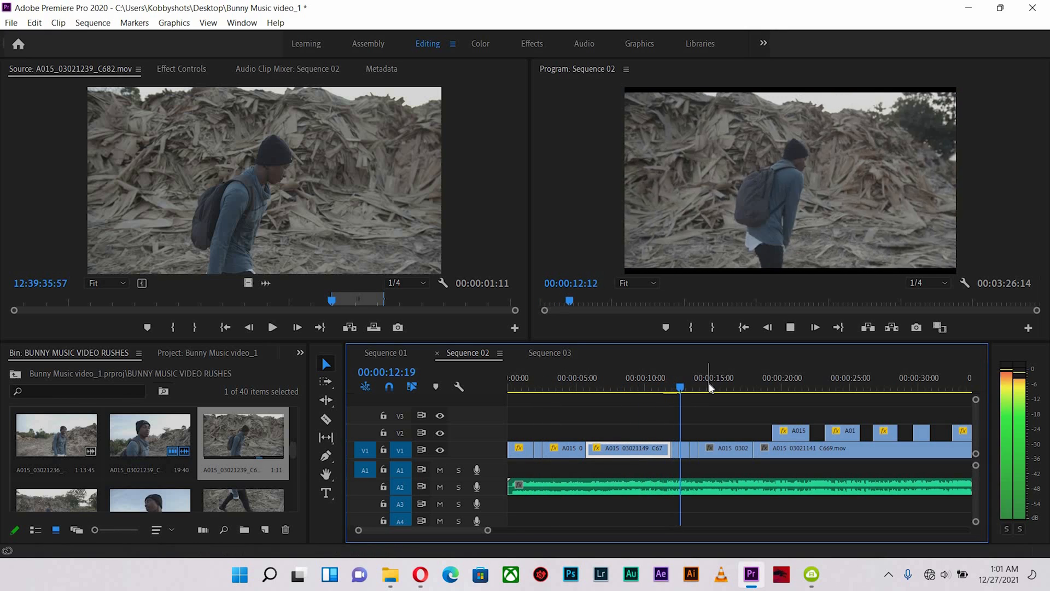
left_click(756, 387)
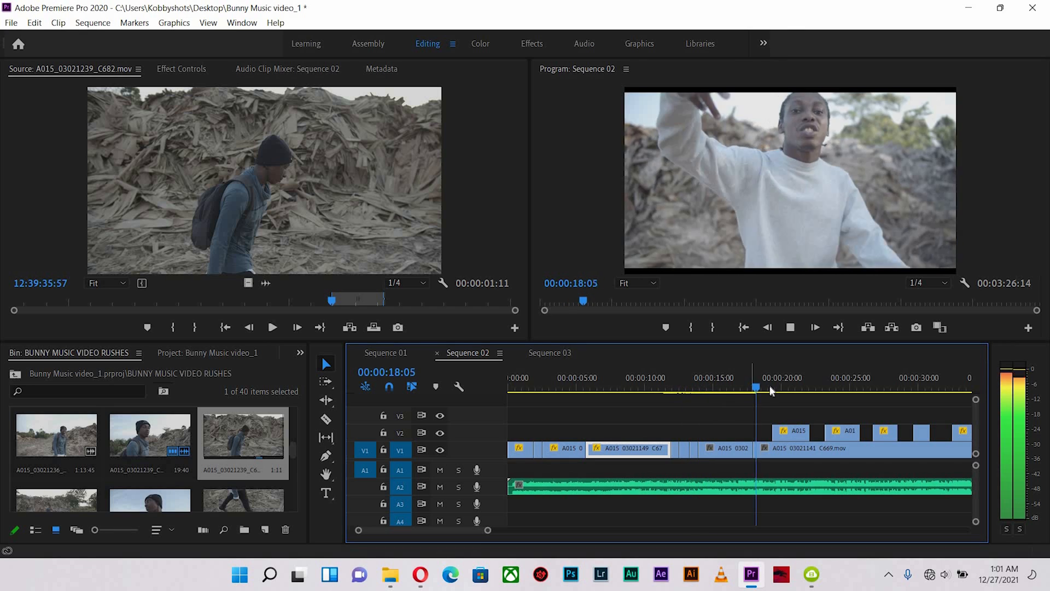
key("space")
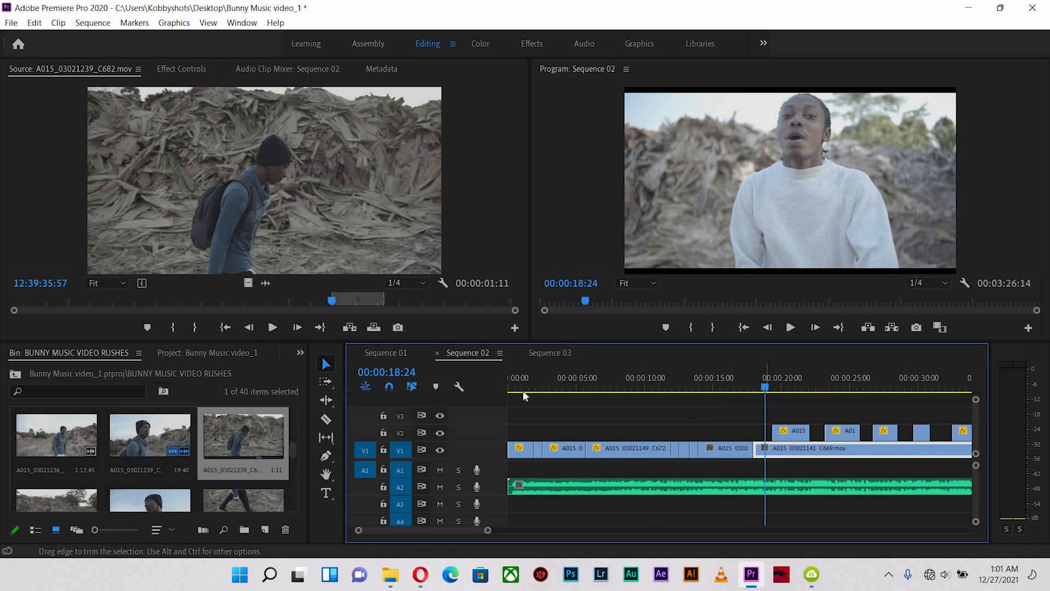
Compare the empty opening of Sequence 03 with the intro in Sequence 02, returning to the performance clips in Sequence 03
left_click(558, 353)
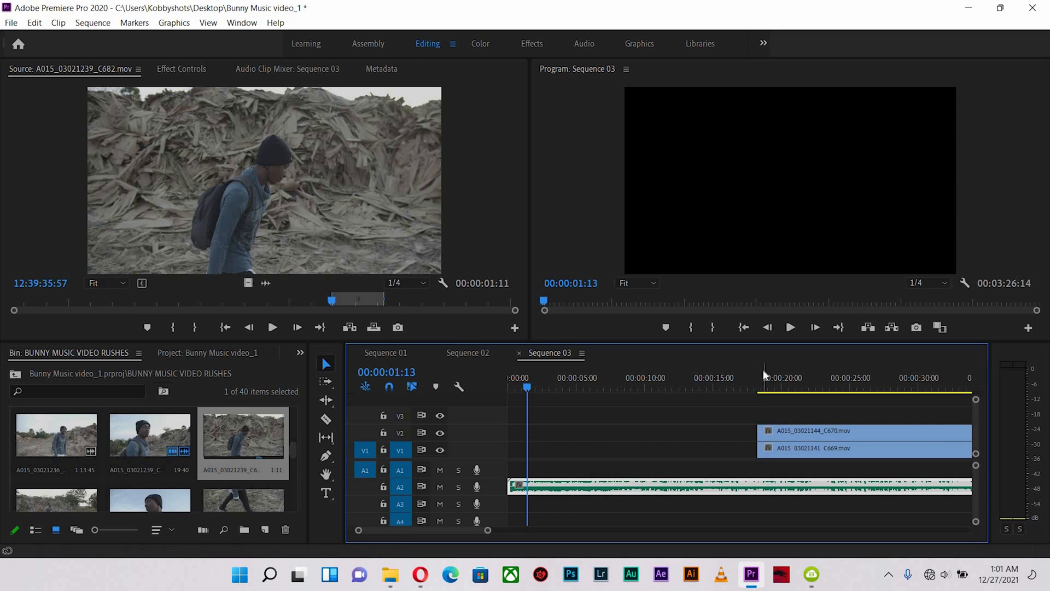
left_click(722, 377)
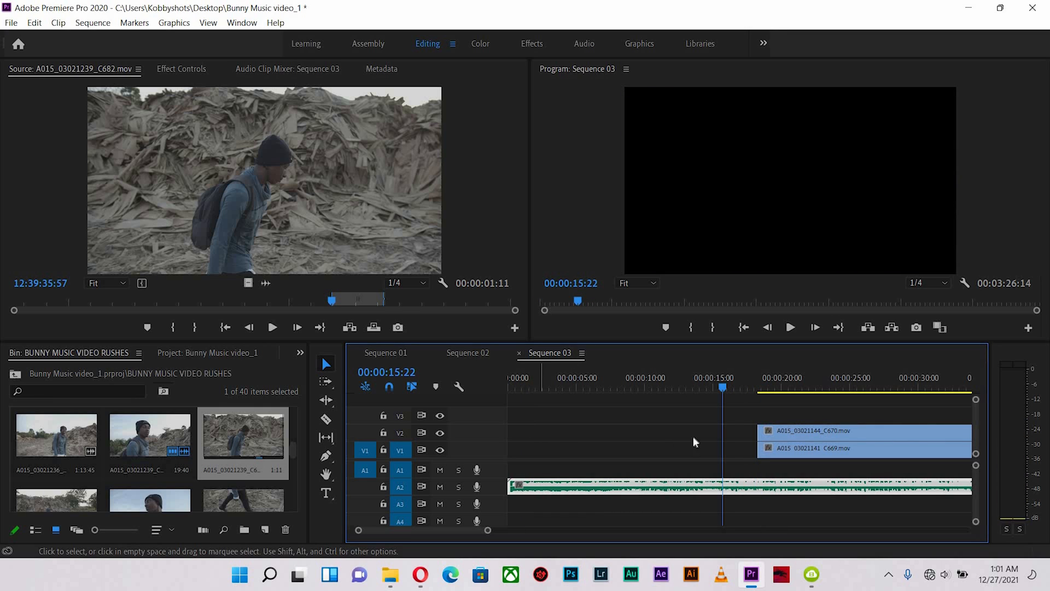
left_click(475, 353)
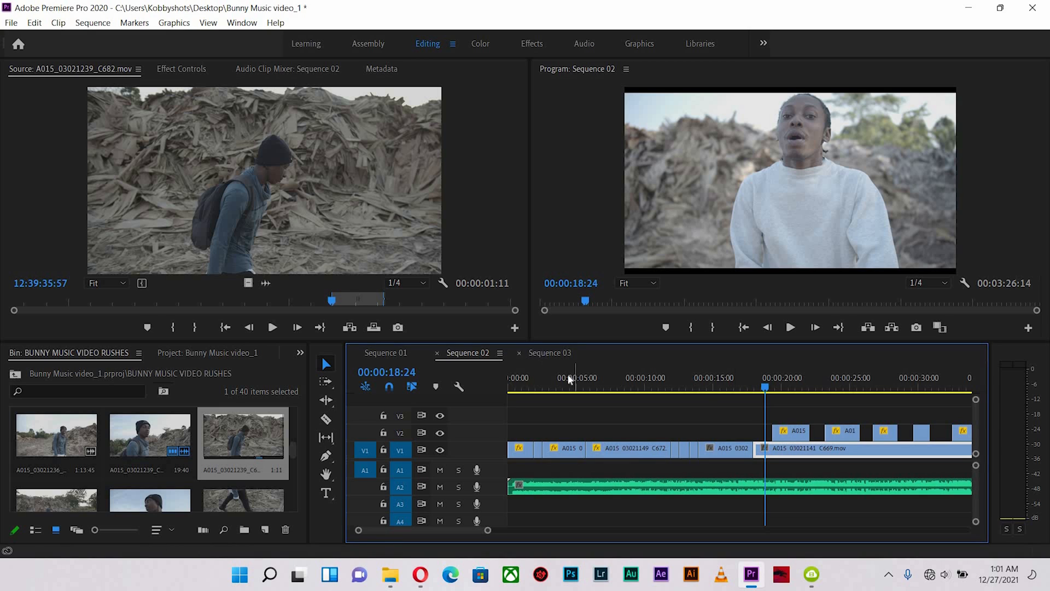
left_click_drag(741, 388, 769, 386)
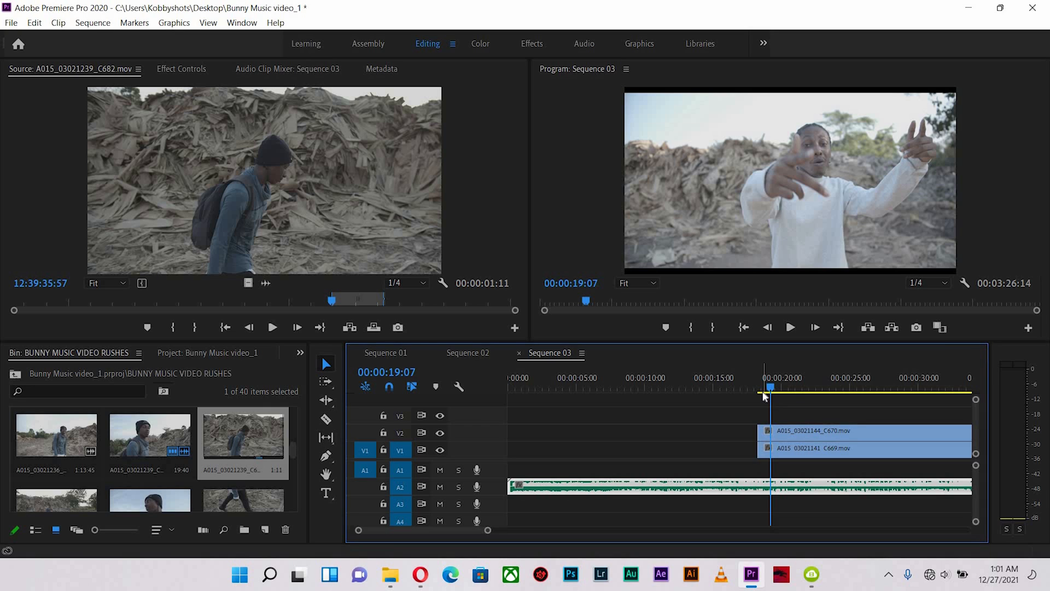
Play the stacked performance clips in Sequence 03 from just before their start, at 00:00:18:04
key("equal")
key("equal")
key("equal")
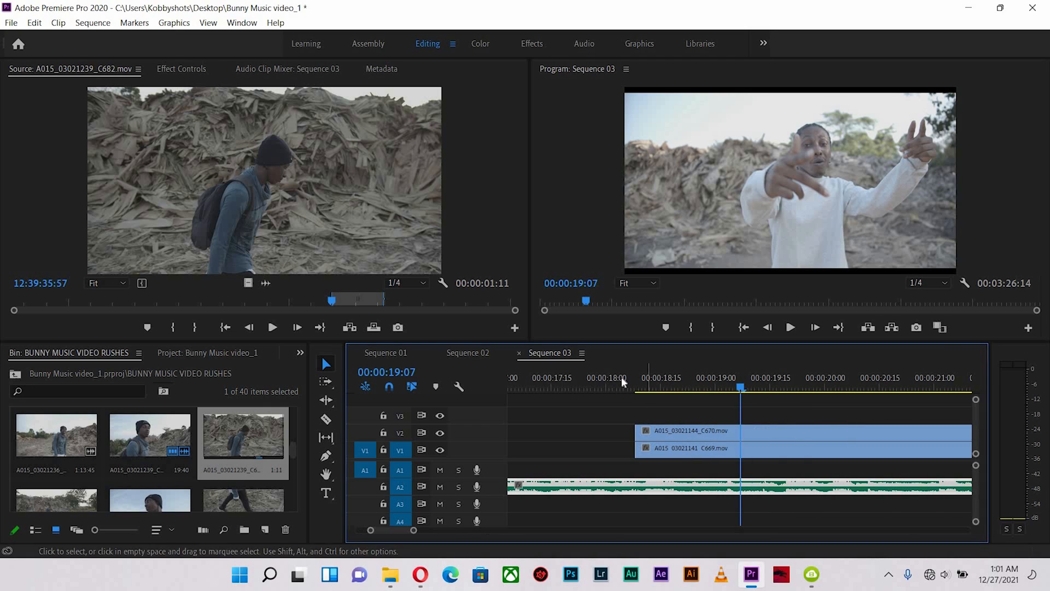
left_click(621, 377)
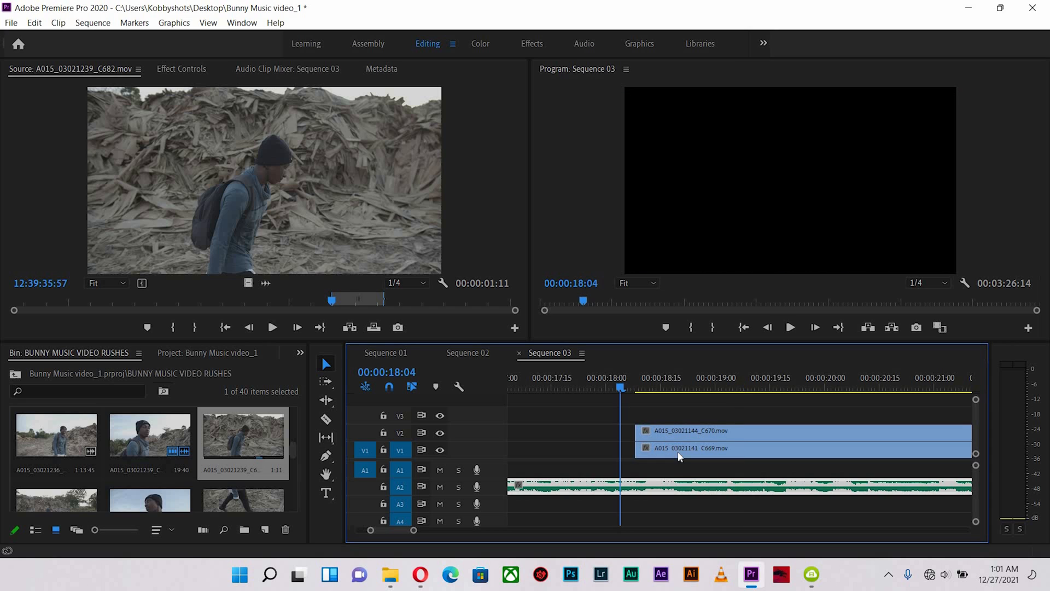
key("space")
key("space")
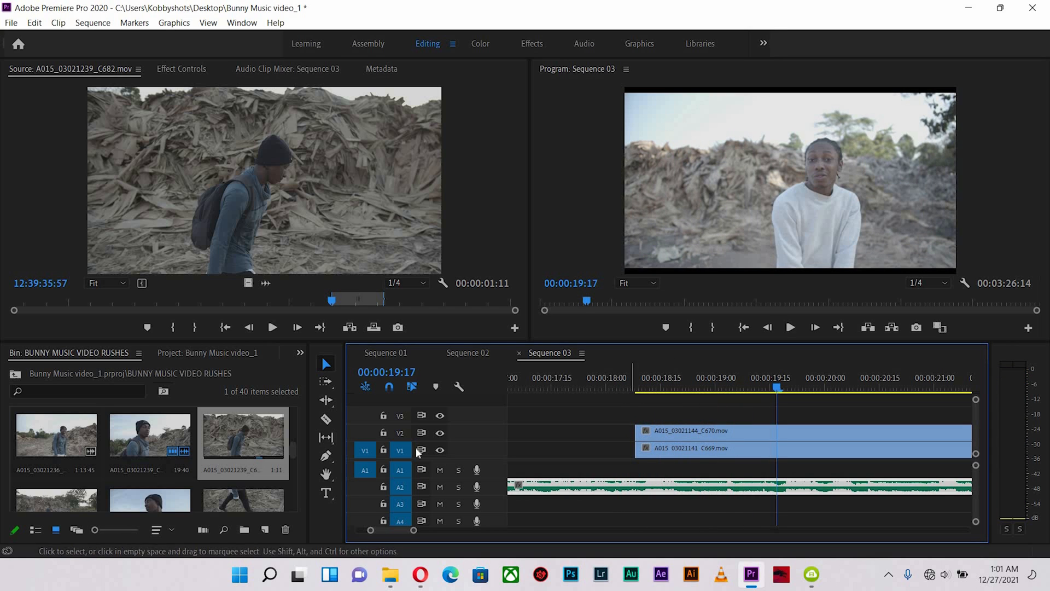
left_click(638, 383)
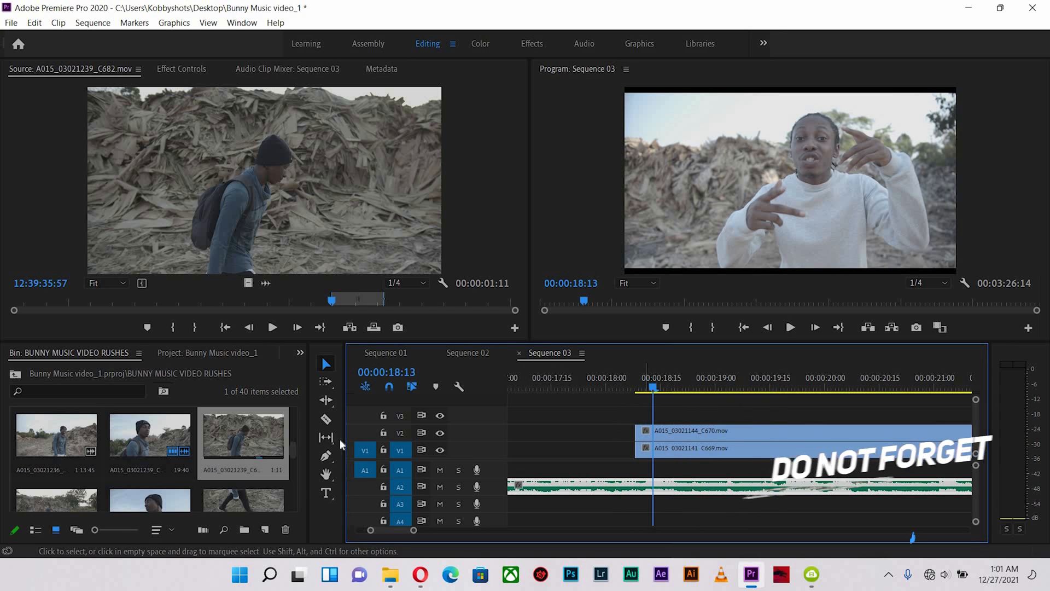
Hide track V2 and play the V1 performance clip from its start at 00:00:18:08
left_click(440, 433)
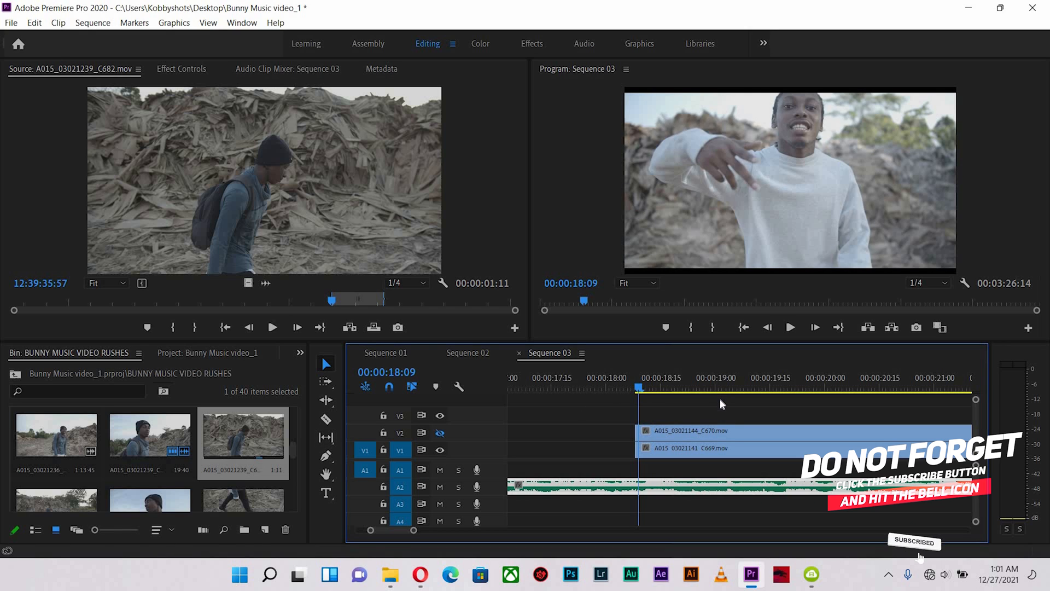
key("space")
key("space")
key("Up")
key("space")
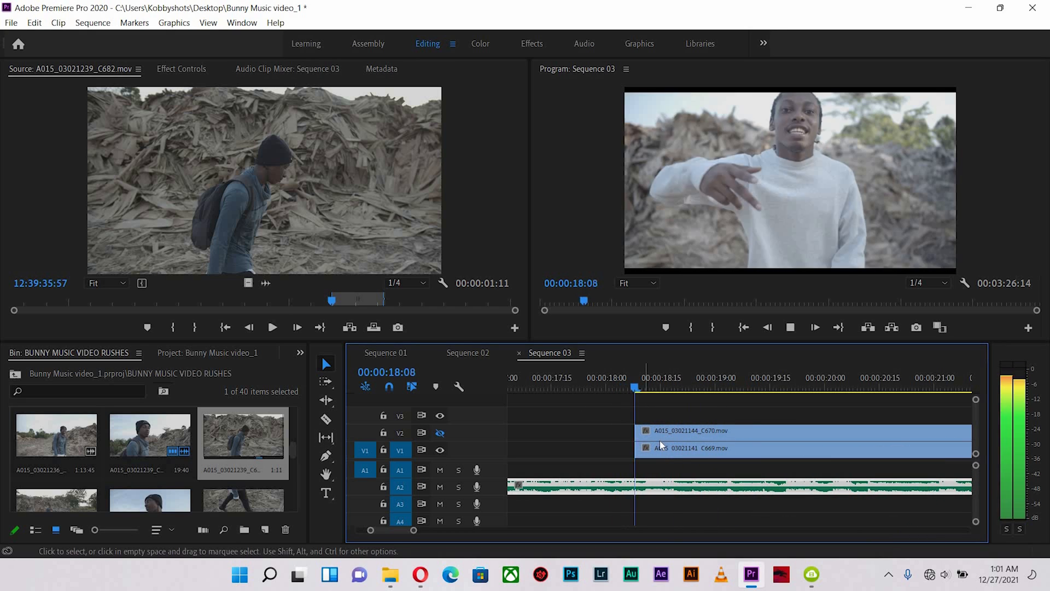
key("space")
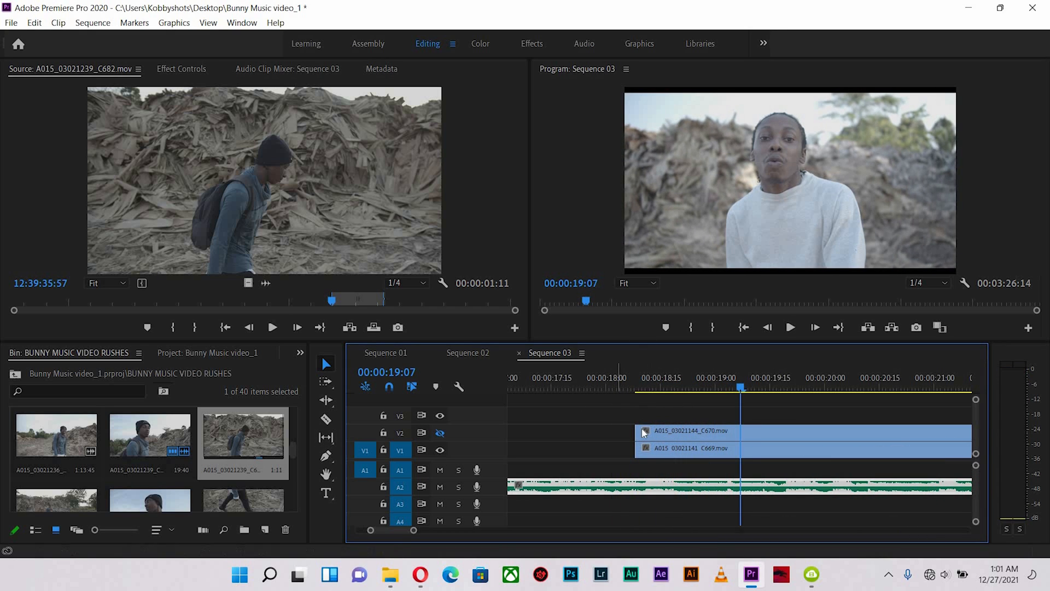
Show track V2 again and trim the start of its clip by 15 frames to 00:00:18:23
left_click(613, 381)
key("space")
left_click(440, 433)
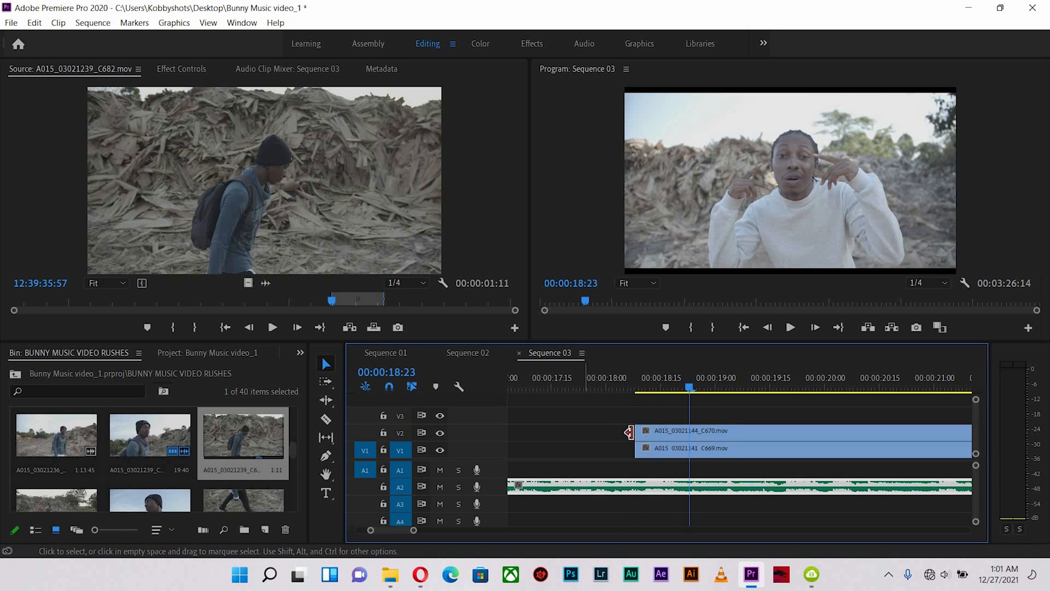
left_click_drag(676, 426, 689, 423)
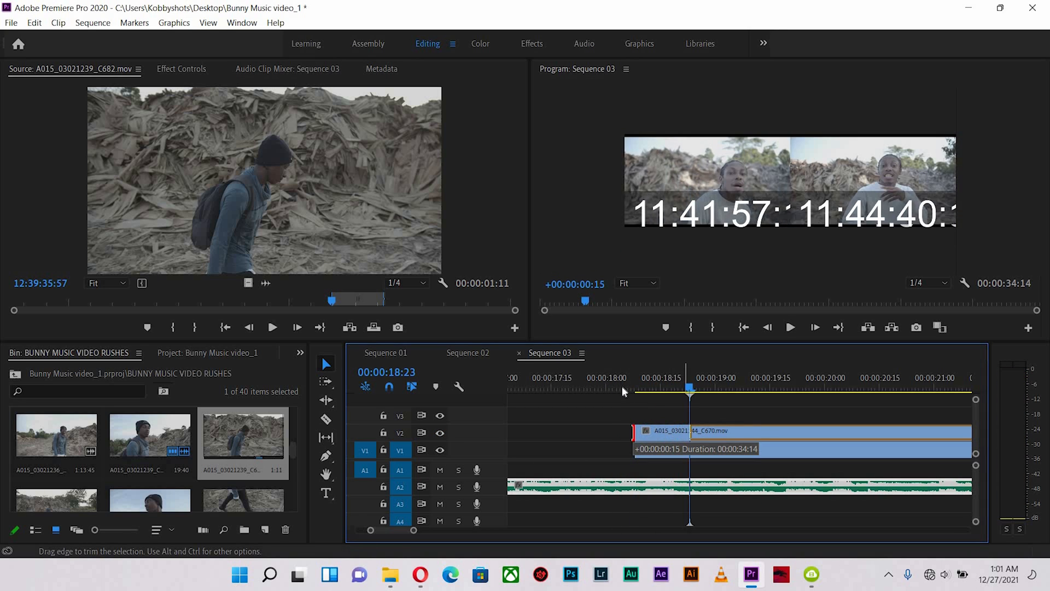
Split the V2 clip at 00:00:19:27 and trim the second piece's start to about 00:00:20:23 to reveal V1
left_click(621, 386)
key("space")
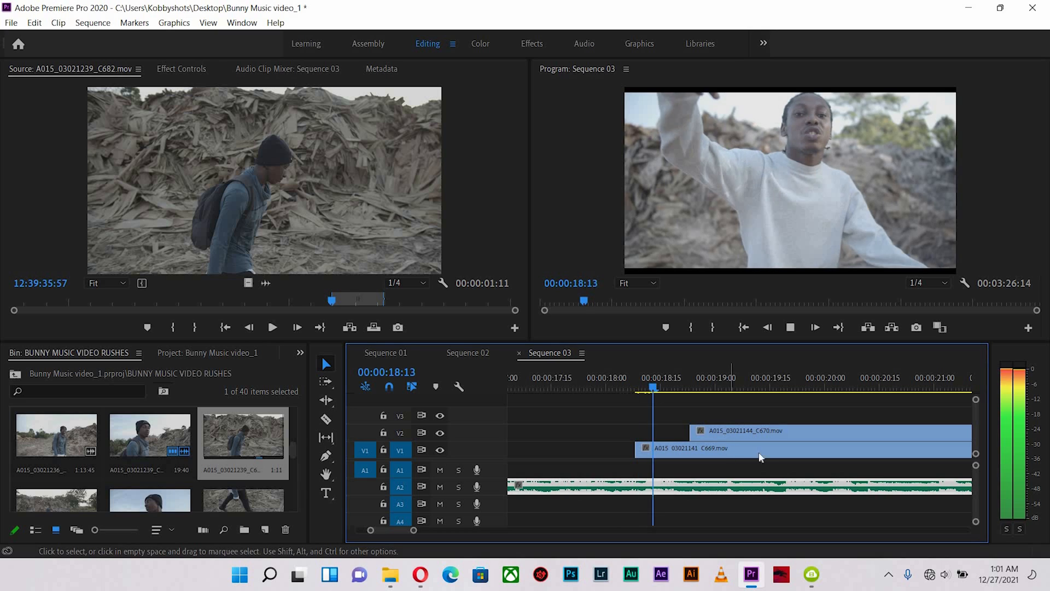
key("space")
key("c")
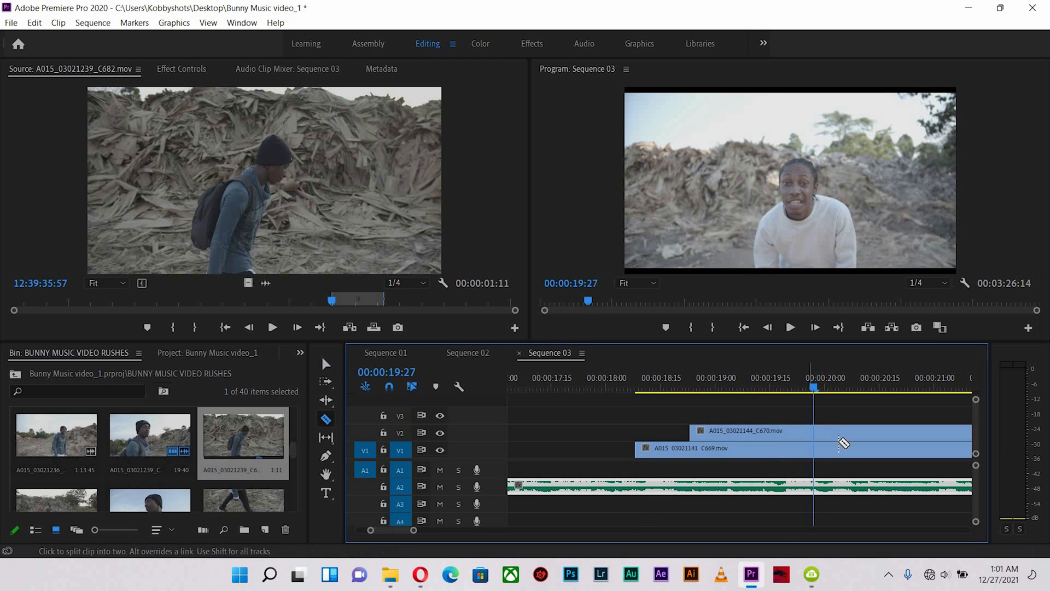
left_click(816, 430)
left_click_drag(862, 429, 908, 429)
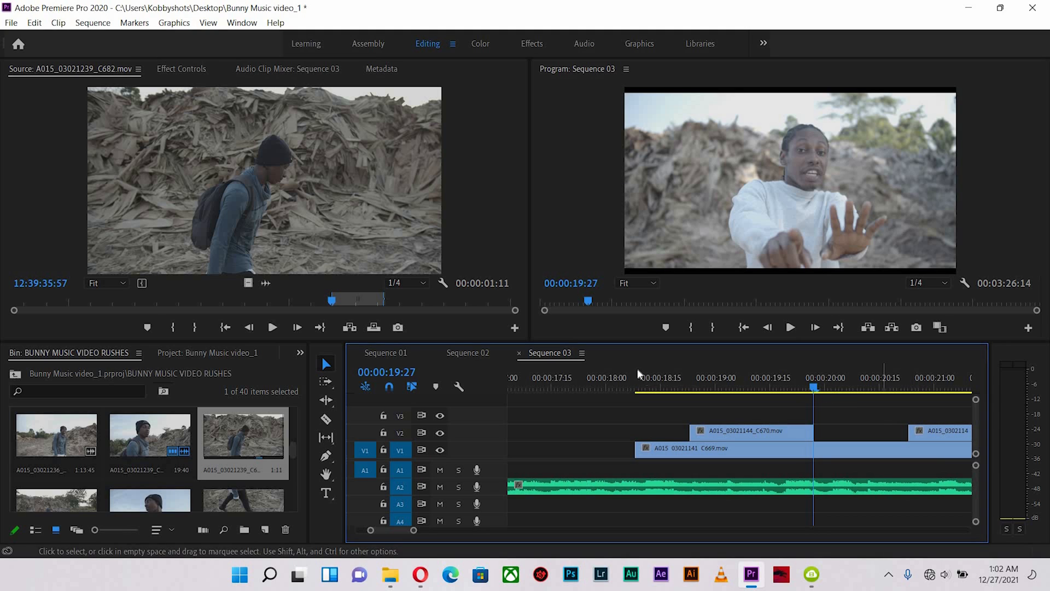
Play the cuts between the V1 and V2 performance clips from 00:00:18:05
left_click(630, 384)
key("Left")
key("Left")
key("Left")
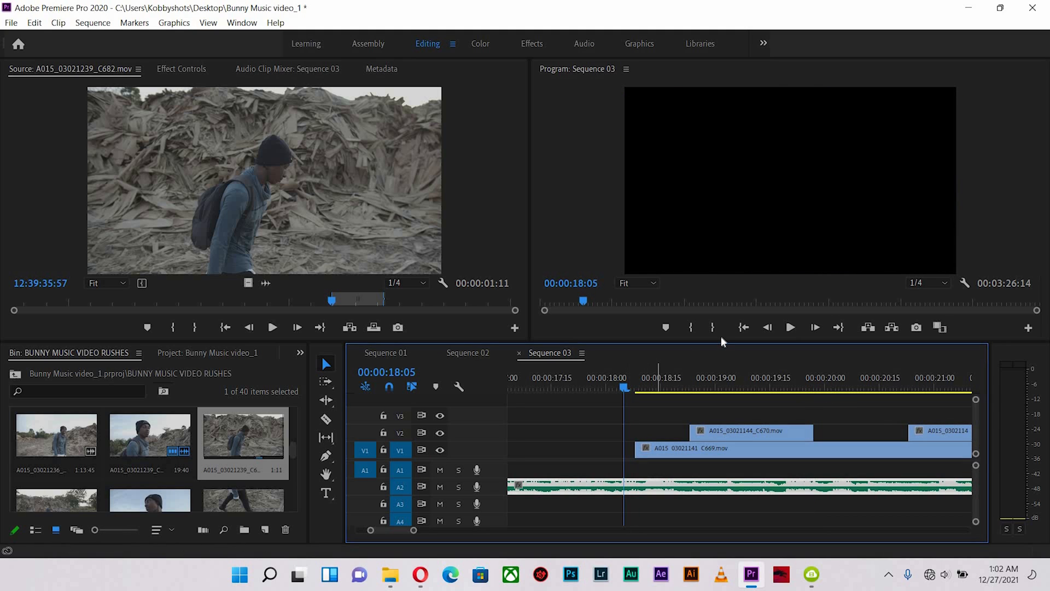
key("space")
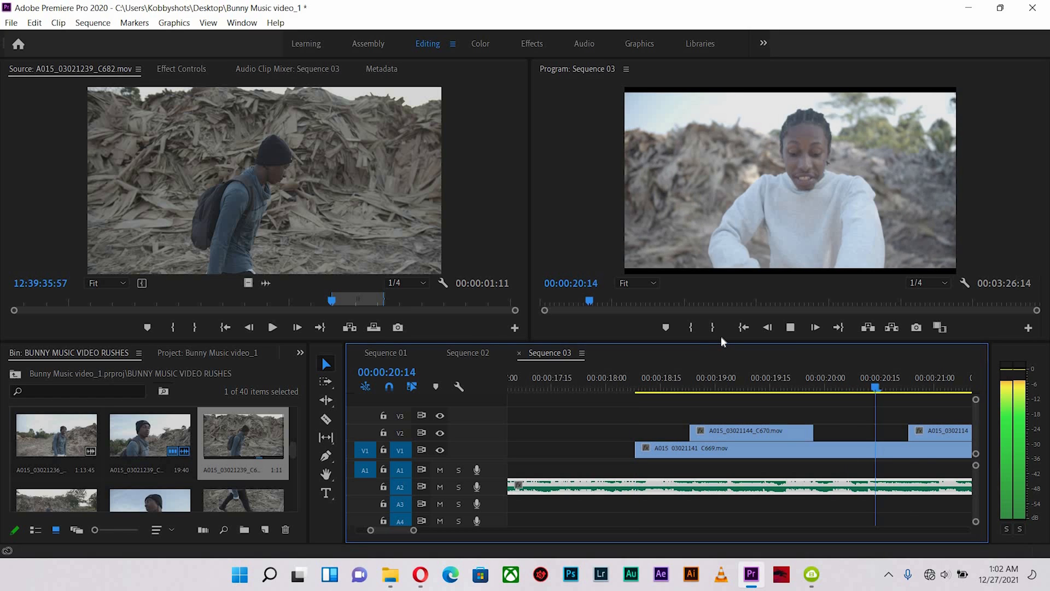
key("space")
key("minus")
key("minus")
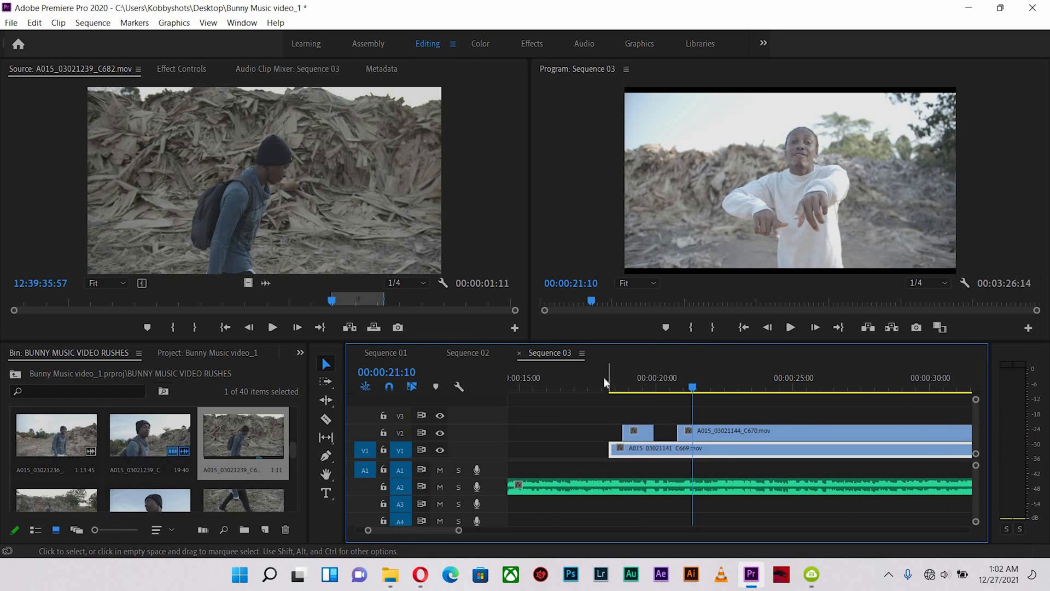
Split the second V2 piece at 00:00:22:12 and trim the start of the remaining part by 00:00:01:20
left_click(604, 377)
key("space")
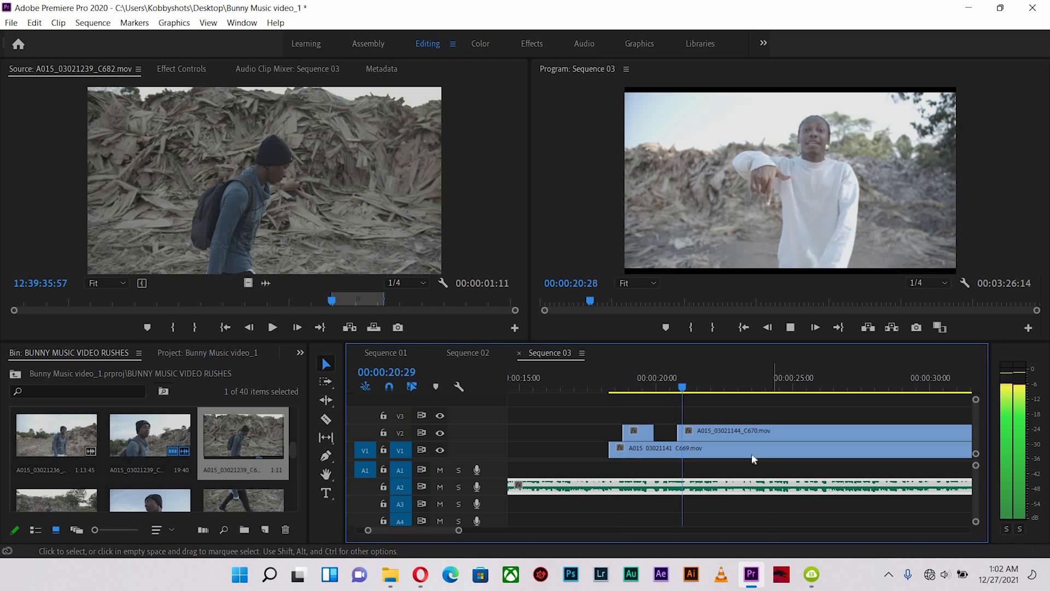
key("space")
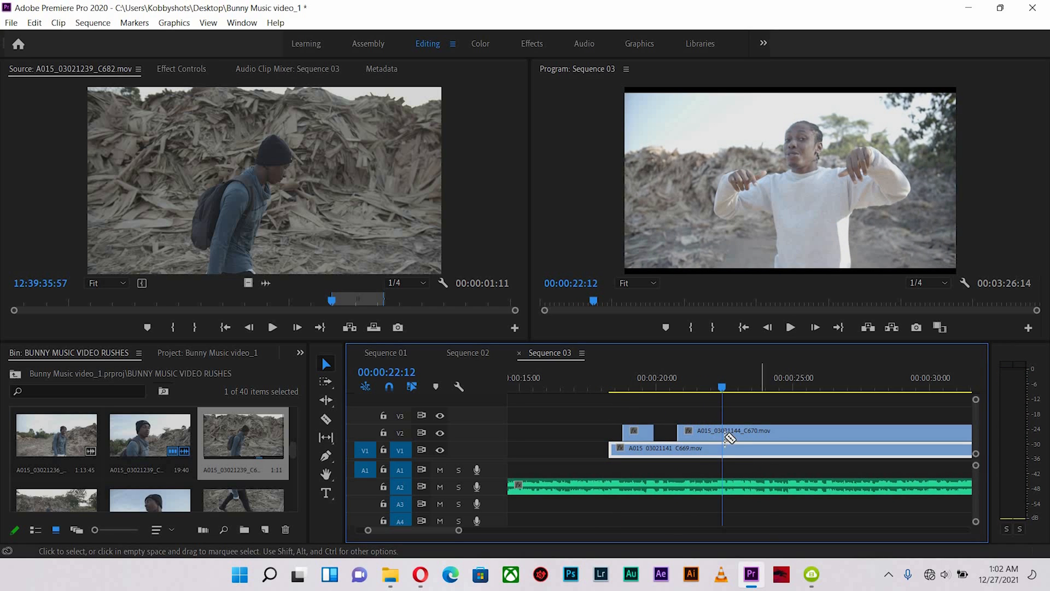
key("c")
left_click(724, 431)
key("v")
left_click_drag(724, 430, 768, 431)
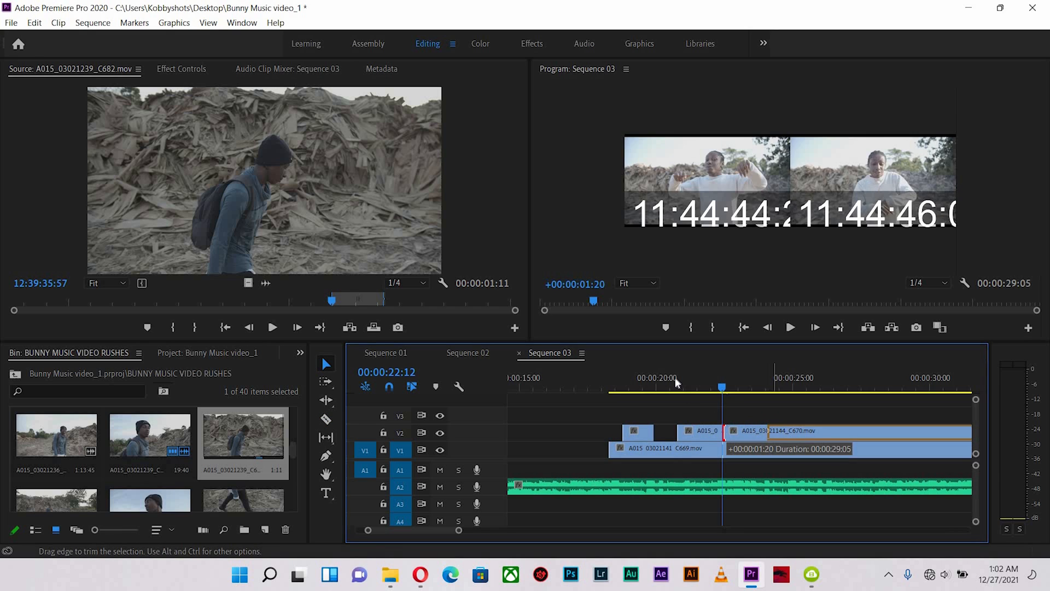
Play the new gap on V2 and extend the last V2 piece's start back to about 00:00:23:20
left_click(674, 377)
left_click(740, 448)
key("space")
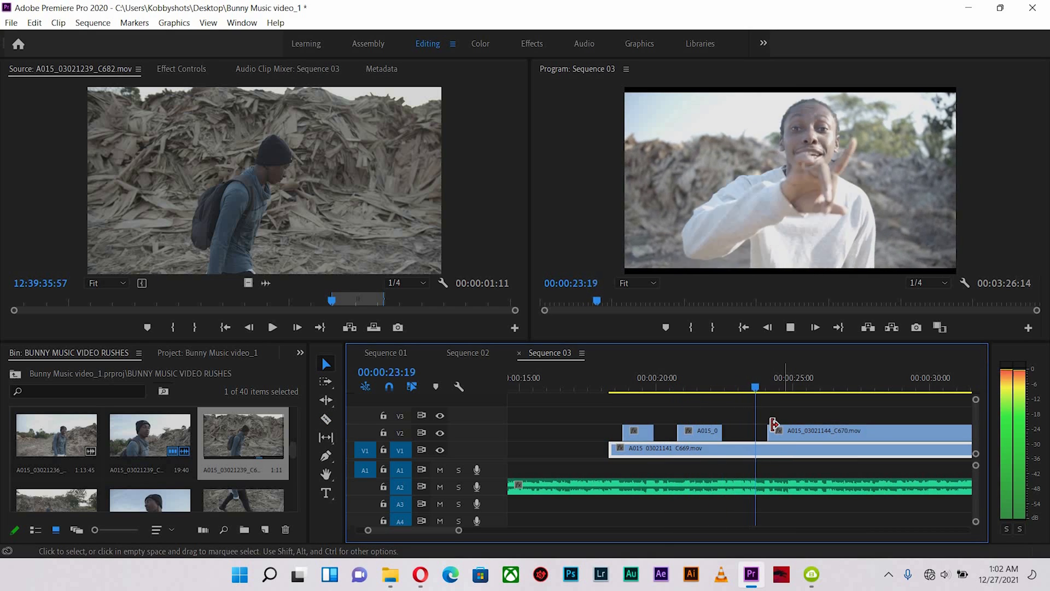
key("space")
left_click_drag(768, 430, 756, 430)
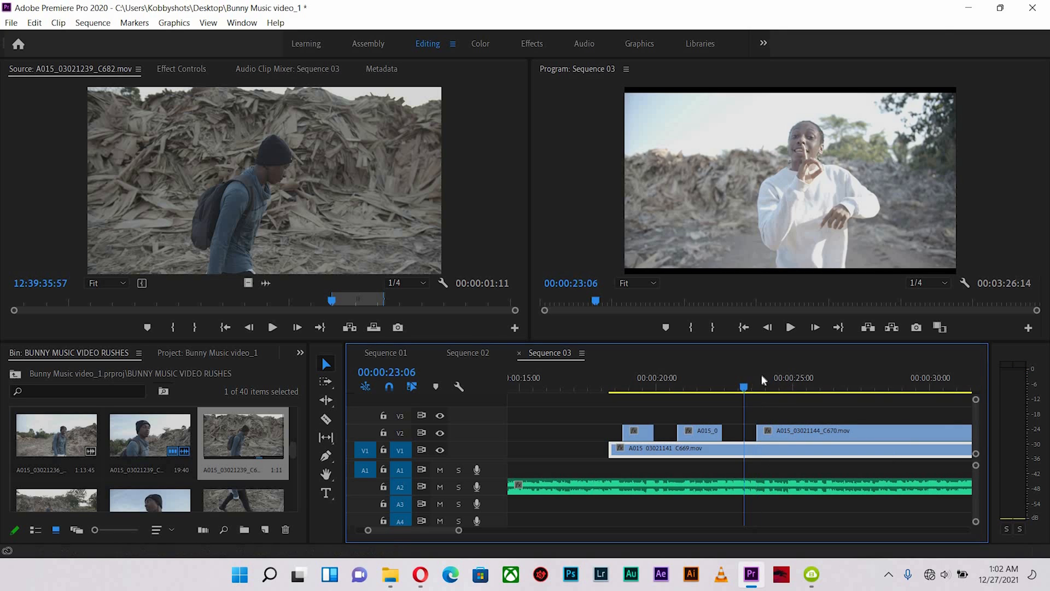
Play the switch back to the last V2 piece and step through its frames, placing the playhead at 00:00:23:07
key("space")
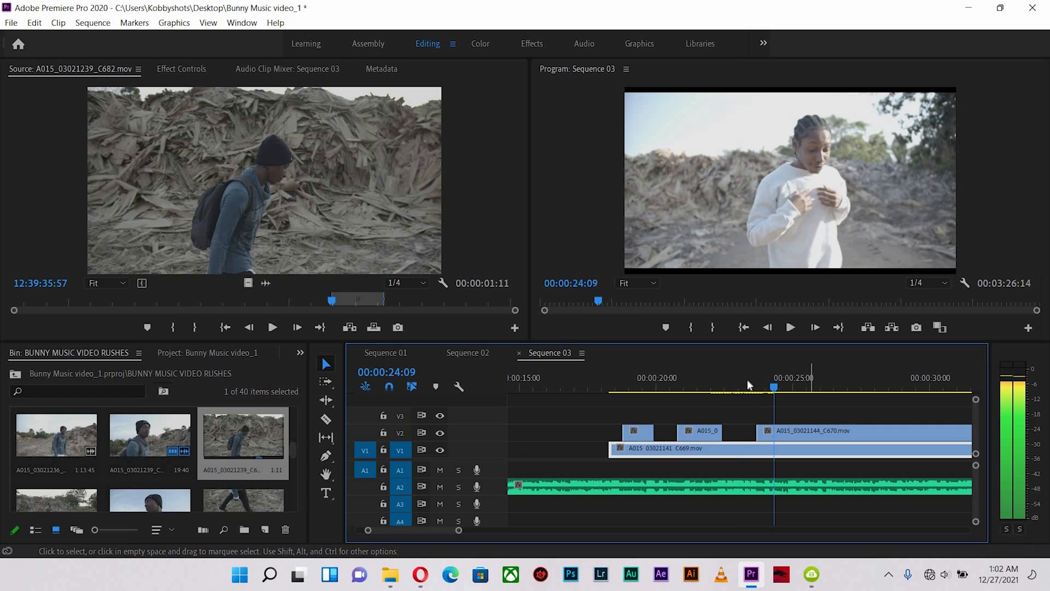
key("space")
key("equal")
key("equal")
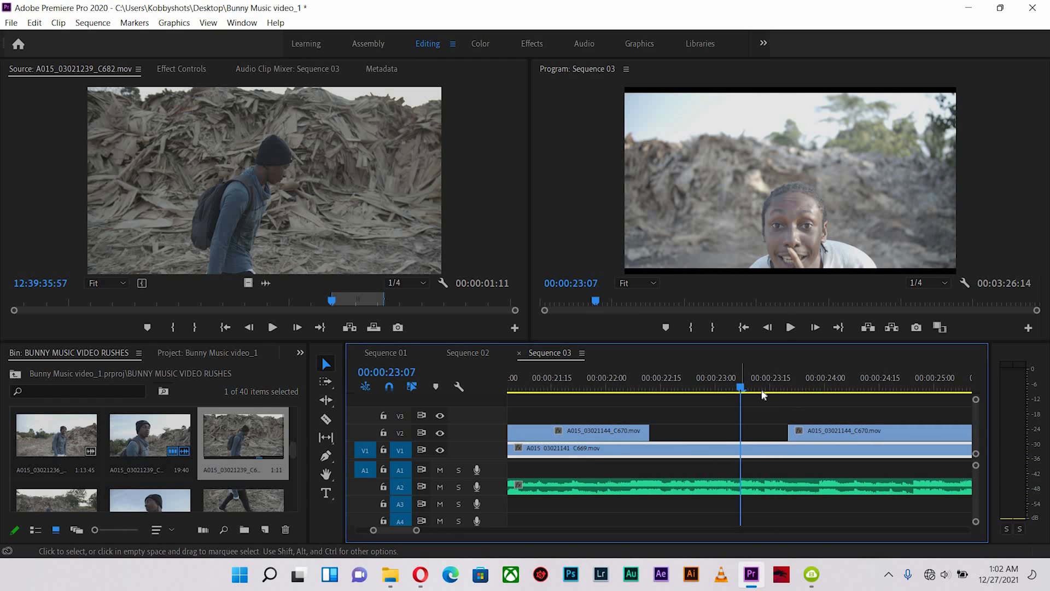
key("shift+Right")
key("Right")
key("Right")
key("Left")
left_click(741, 392)
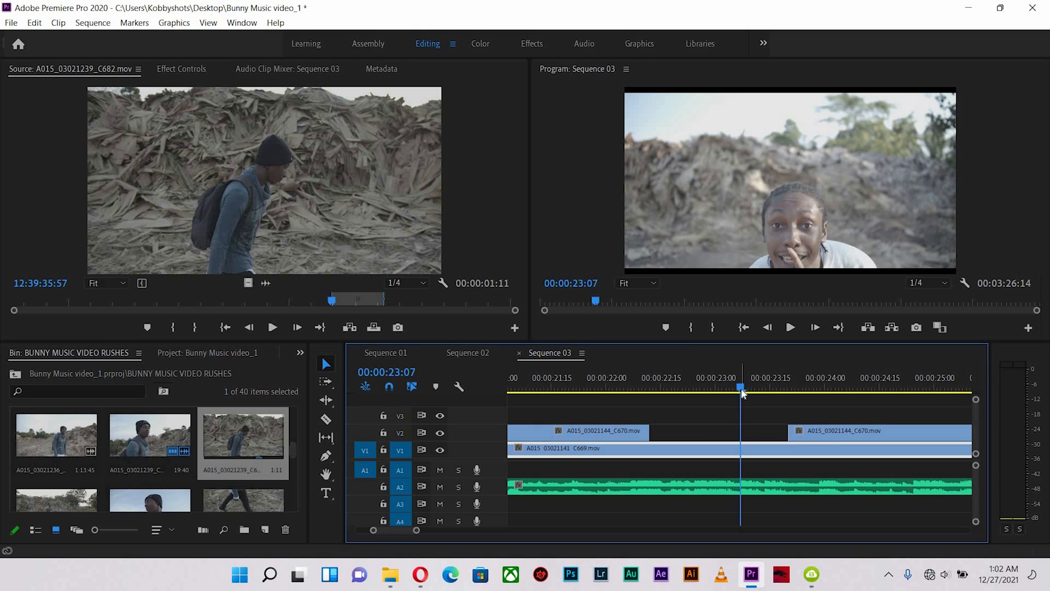
Play the cuts from 00:00:22:27 to 00:00:25:20 and compare the V1 shot there by briefly hiding V2
left_click(708, 386)
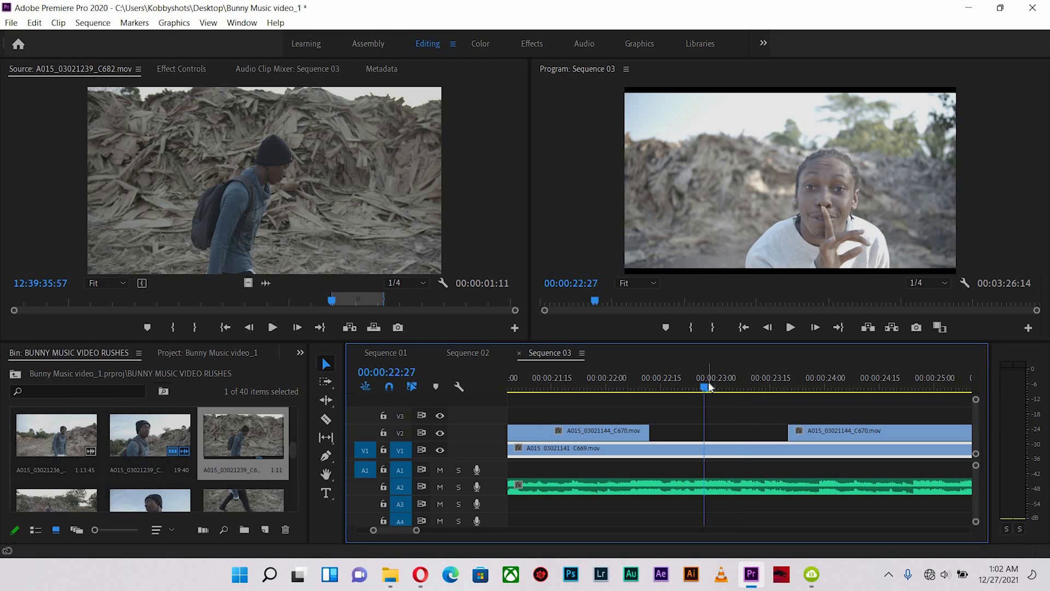
key("space")
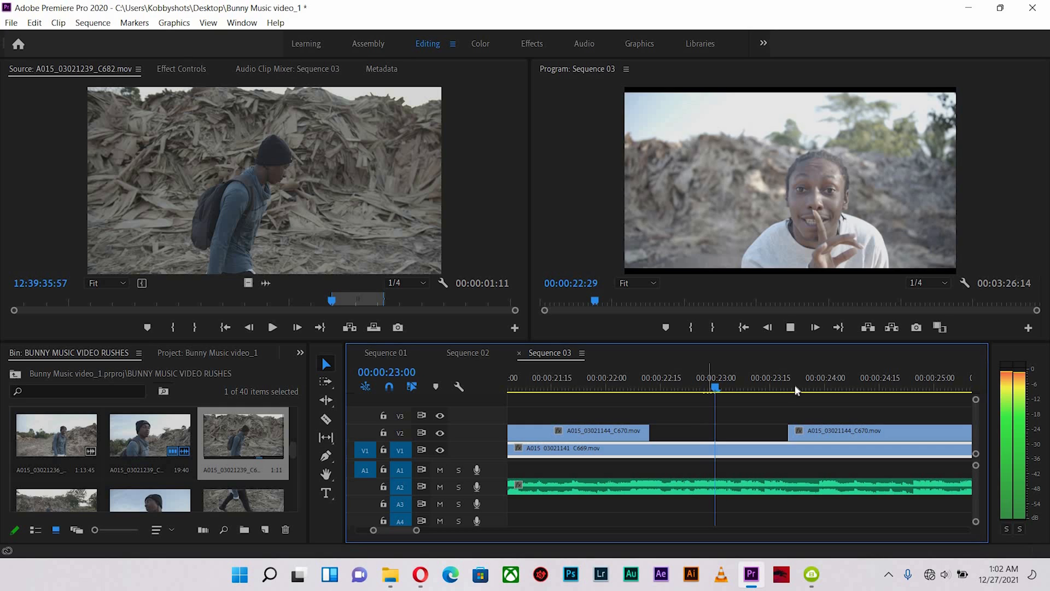
key("space")
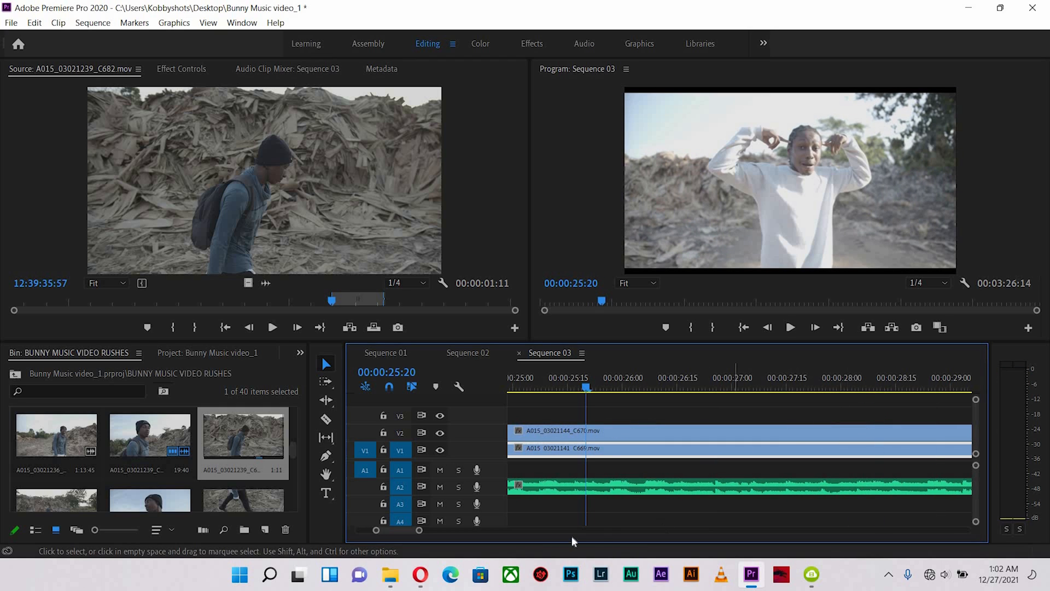
left_click(440, 433)
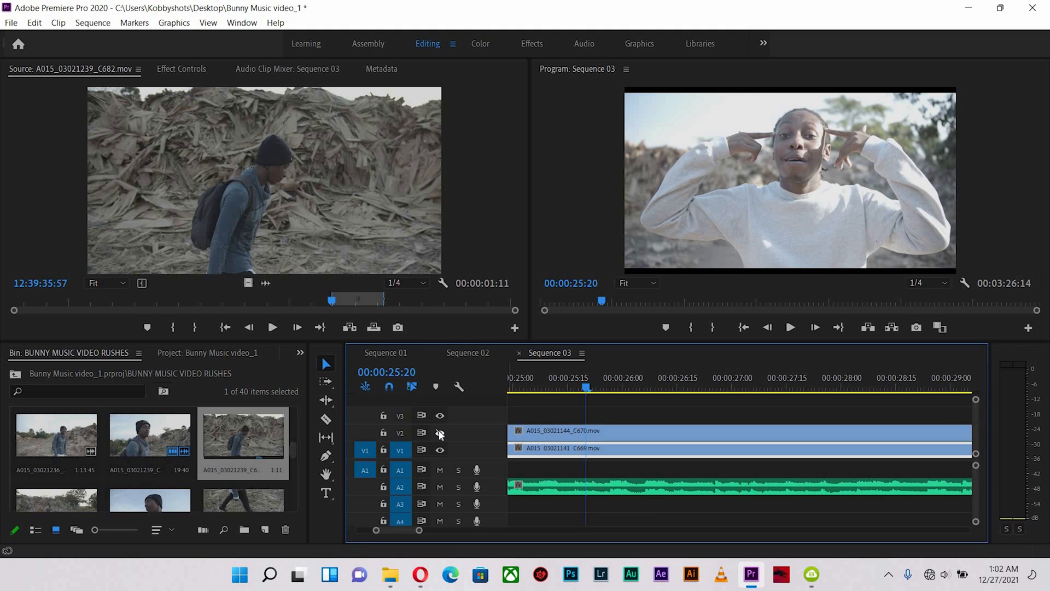
left_click(440, 433)
Split the last V2 clip at 00:00:25:20 and trim the start of the remaining part by 00:00:00:21
key("c")
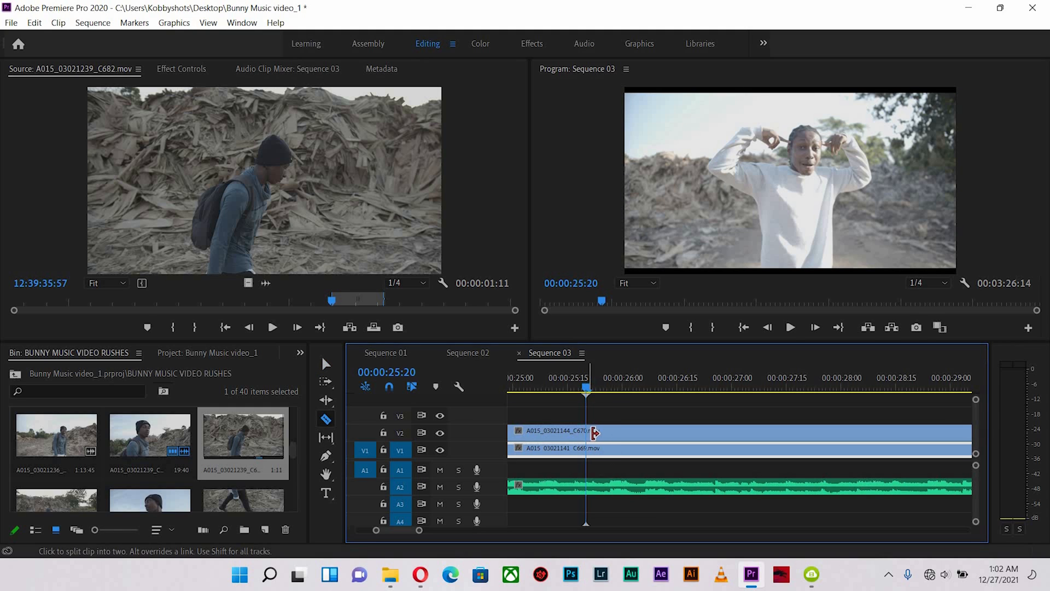
left_click(595, 433)
key("v")
left_click_drag(588, 430, 663, 430)
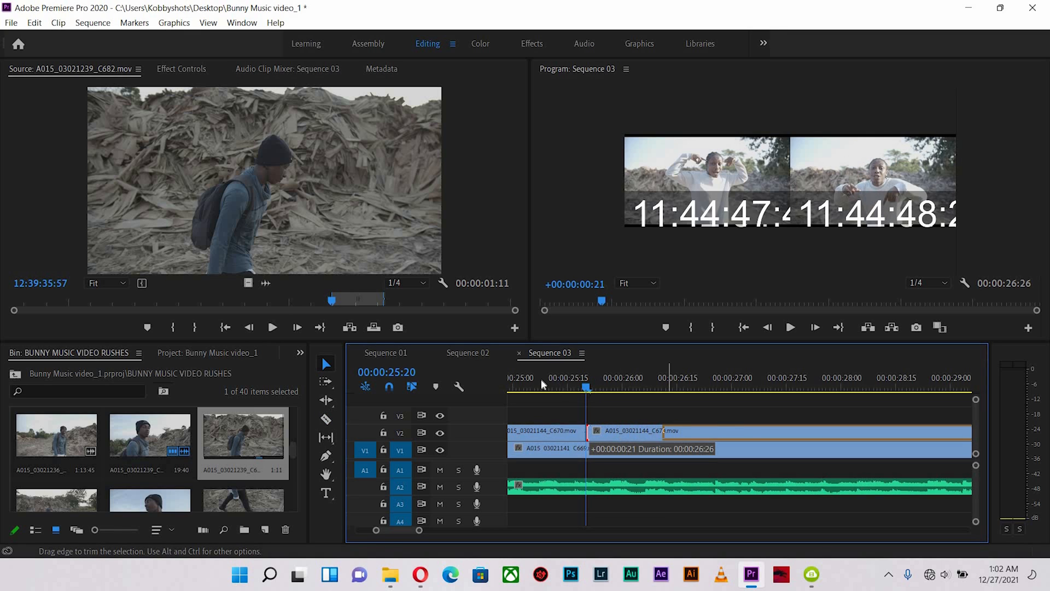
Play and scrub through the new V2 gap after 00:00:25:20, examining both switches between V1 and V2
left_click(540, 380)
key("minus")
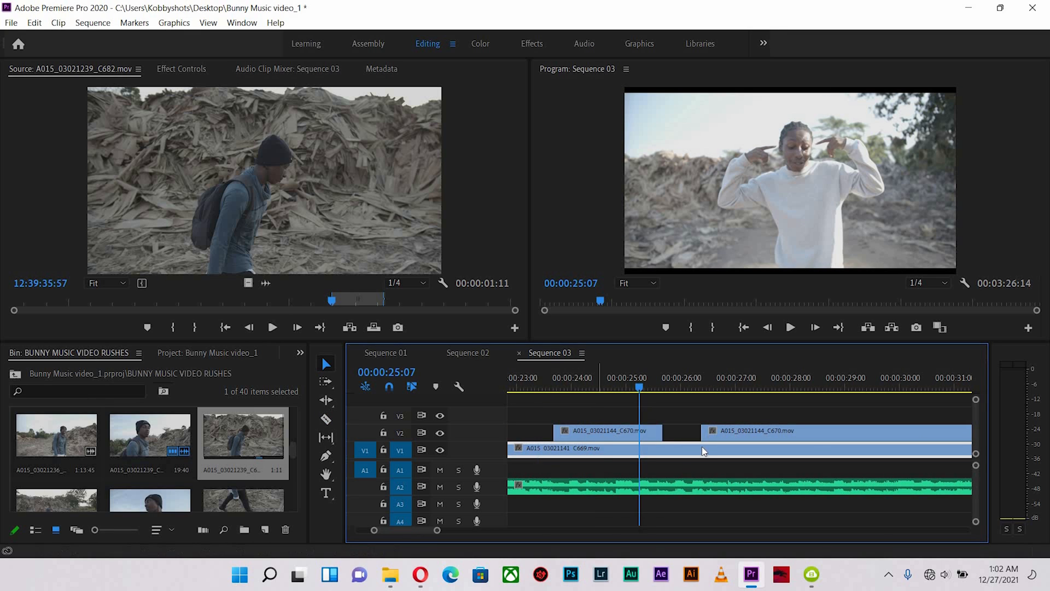
key("space")
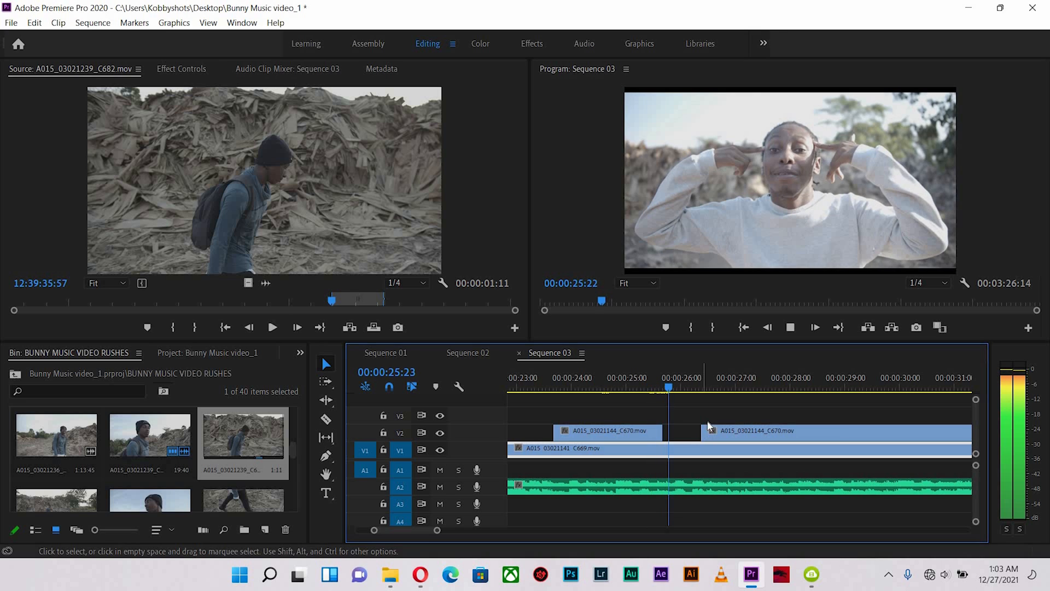
key("space")
left_click(651, 386)
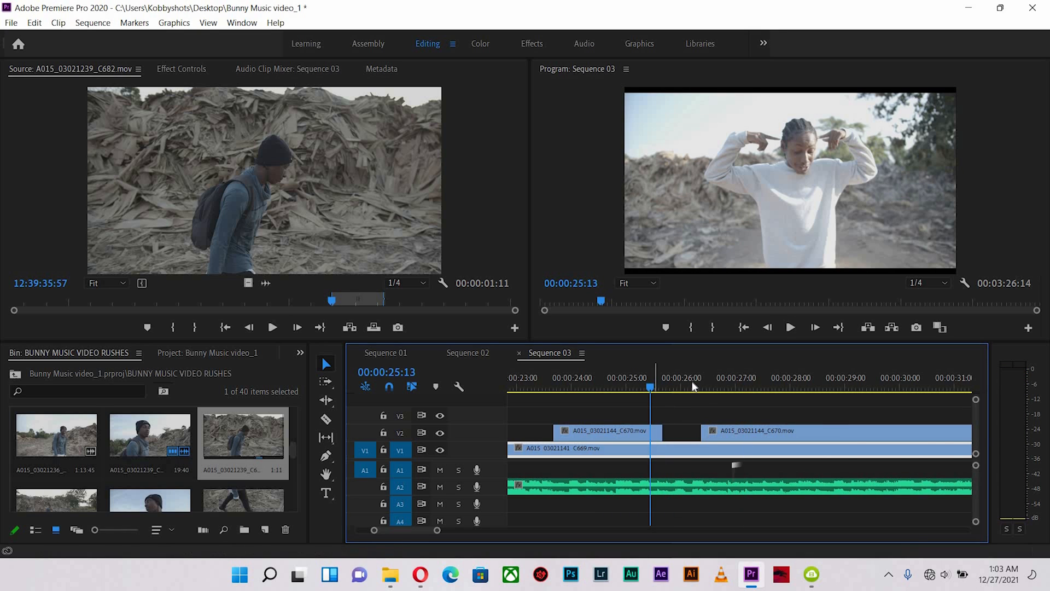
left_click(696, 386)
left_click_drag(703, 382, 655, 391)
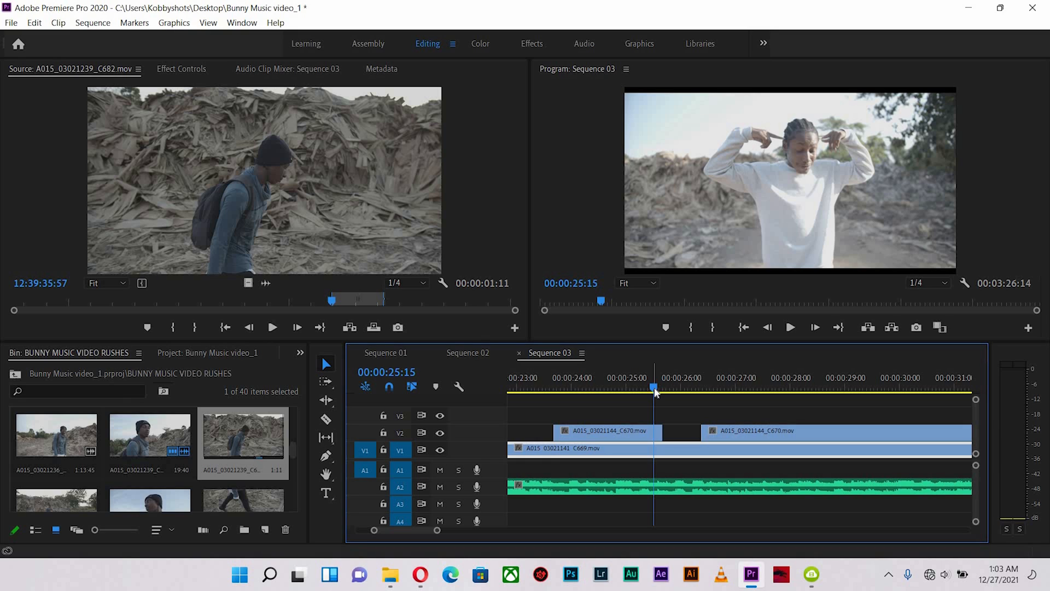
left_click(701, 385)
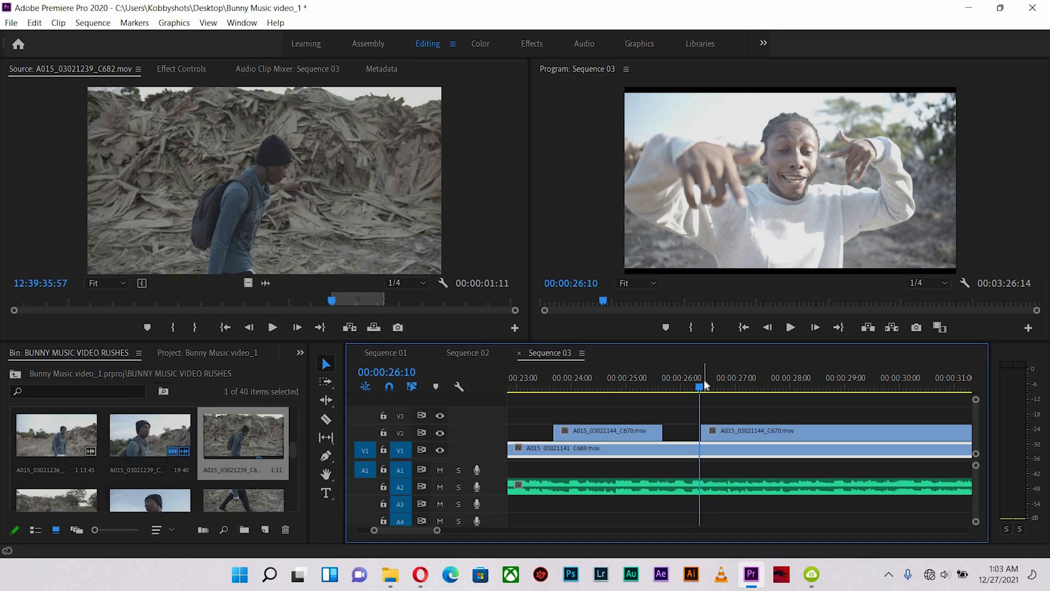
left_click(621, 384)
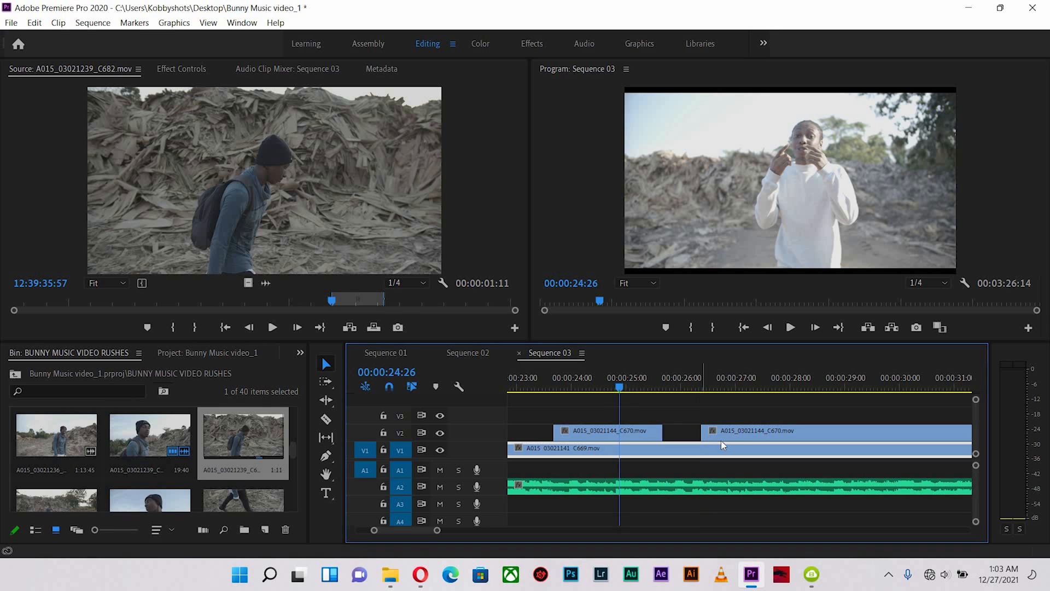
key("space")
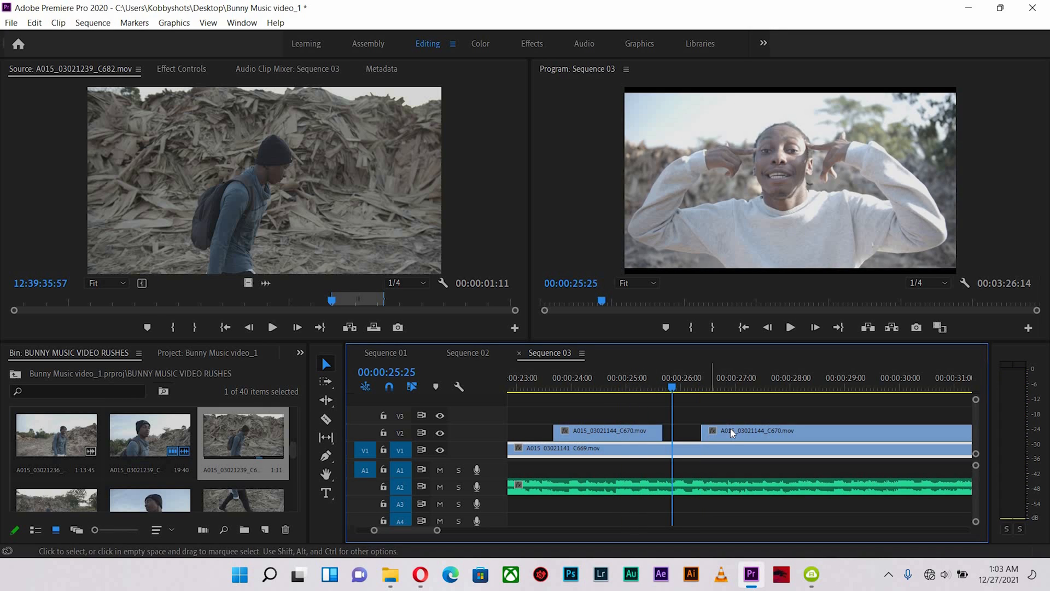
key("space")
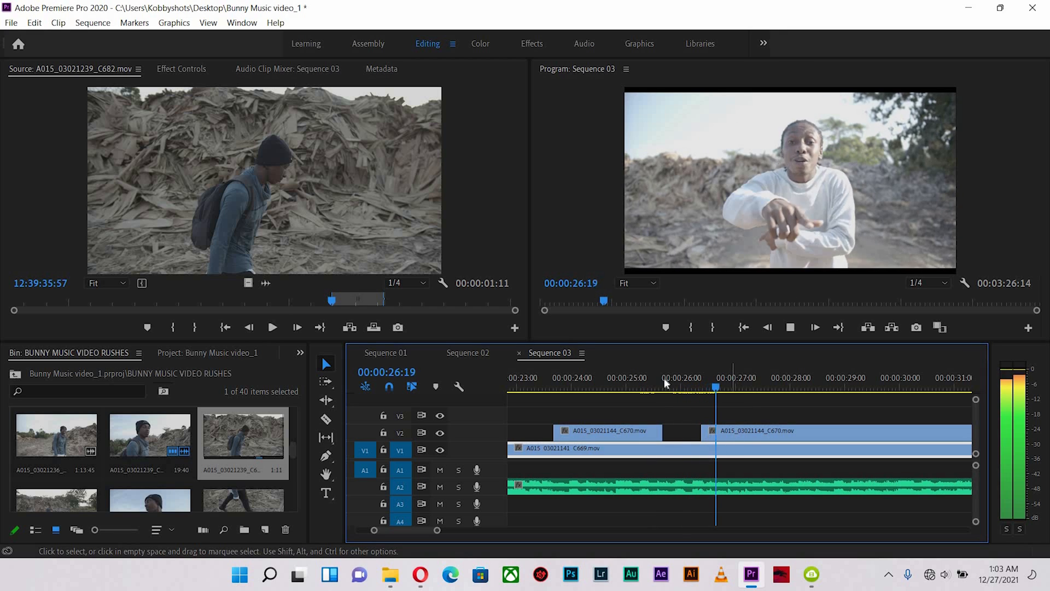
Trim the start of the last V2 piece to about 00:00:26:17 and play the widened gap
left_click(665, 381)
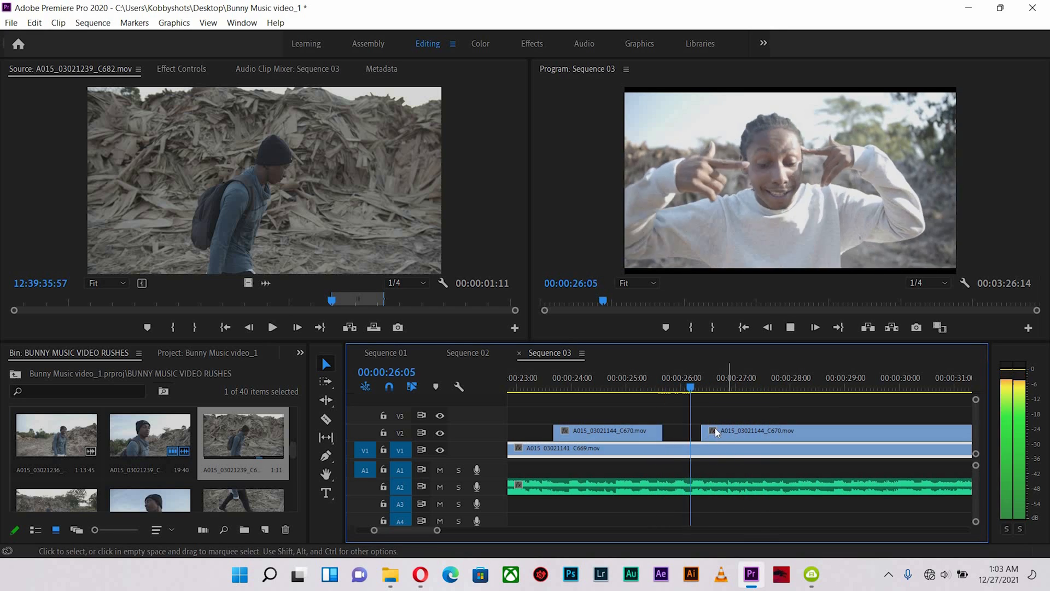
left_click_drag(706, 431, 719, 432)
left_click(655, 383)
key("space")
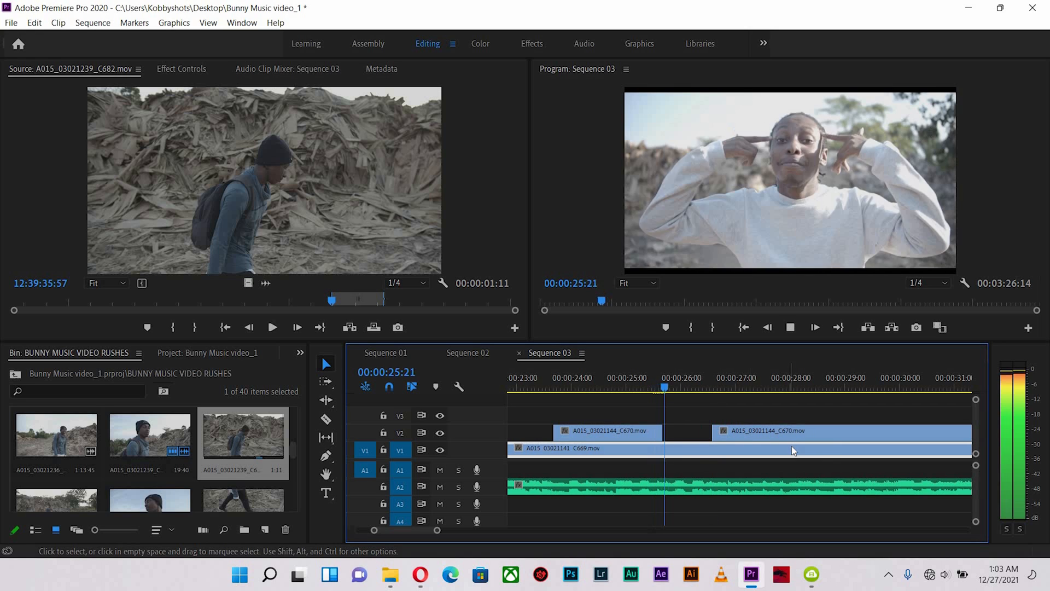
key("space")
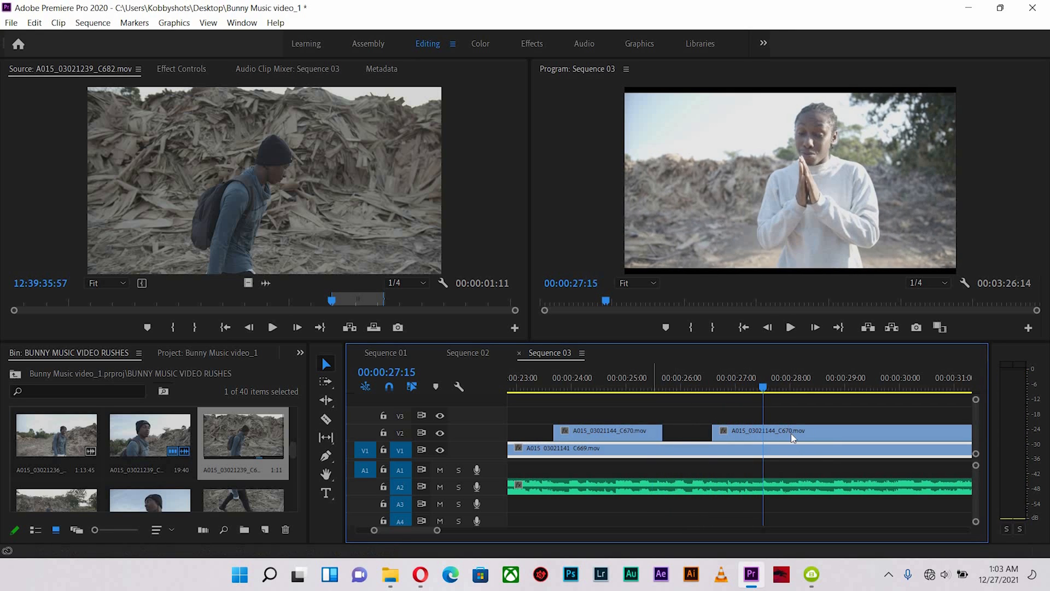
Replay the switch back to V2, place the playhead at 00:00:26:11 and save the project
key("space")
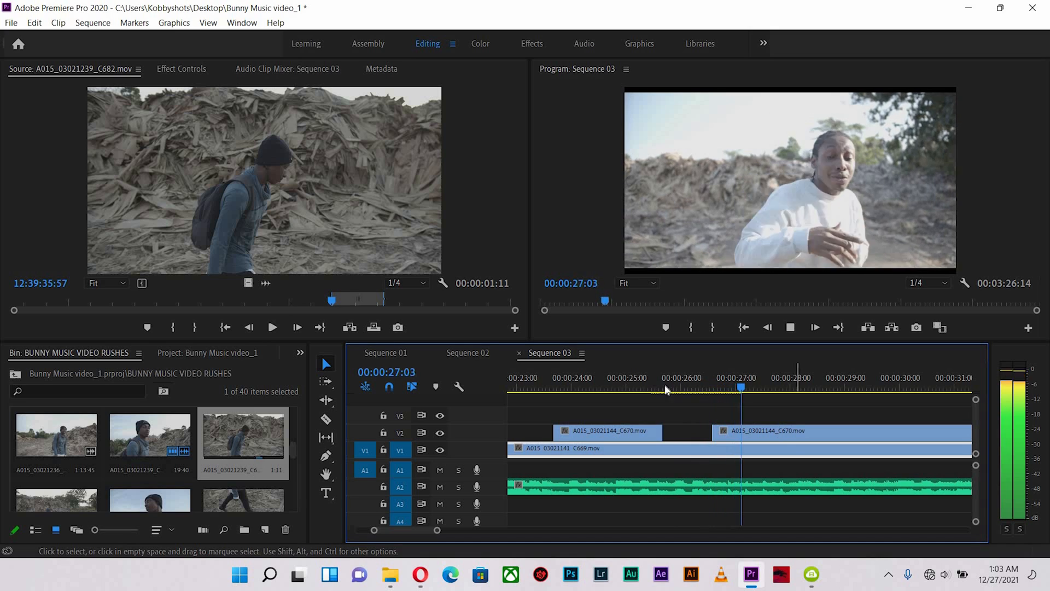
key("space")
left_click(702, 386)
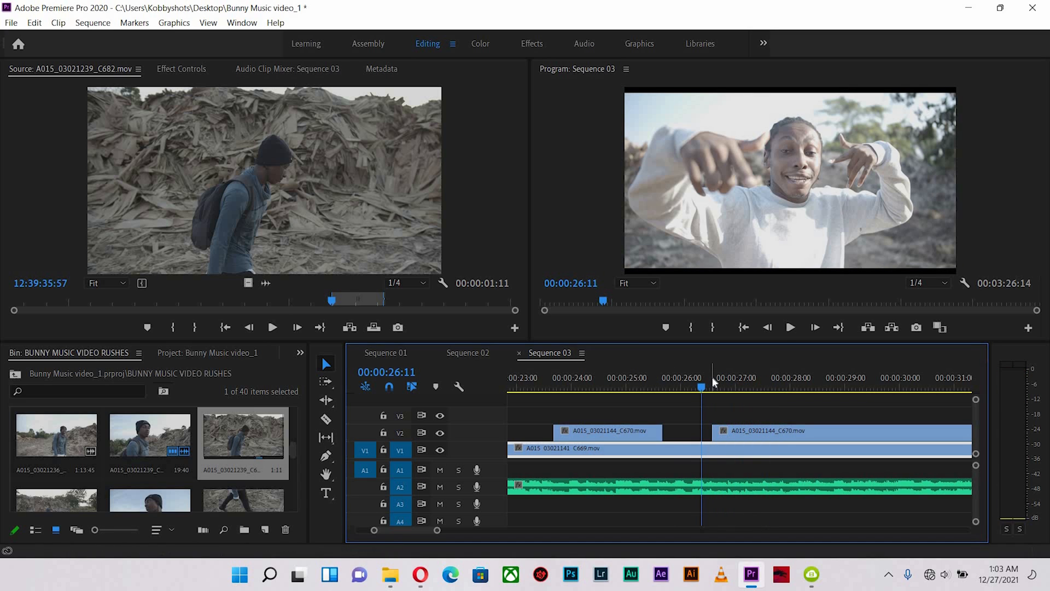
key("ctrl+s")
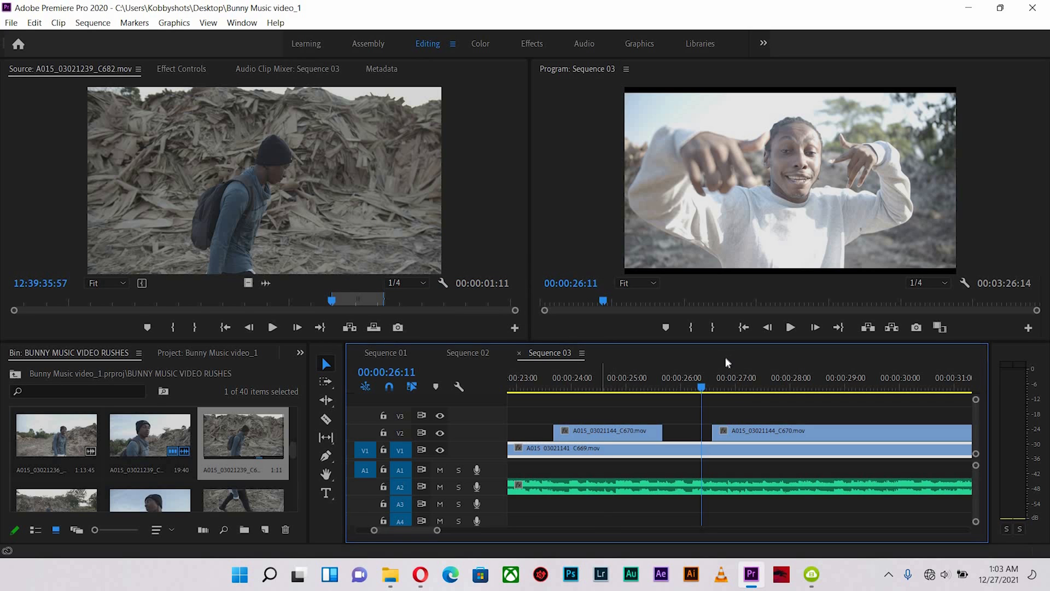
Split the last V2 piece at 00:00:28:17 and trim the start of the remaining part to about 00:00:29:22
key("space")
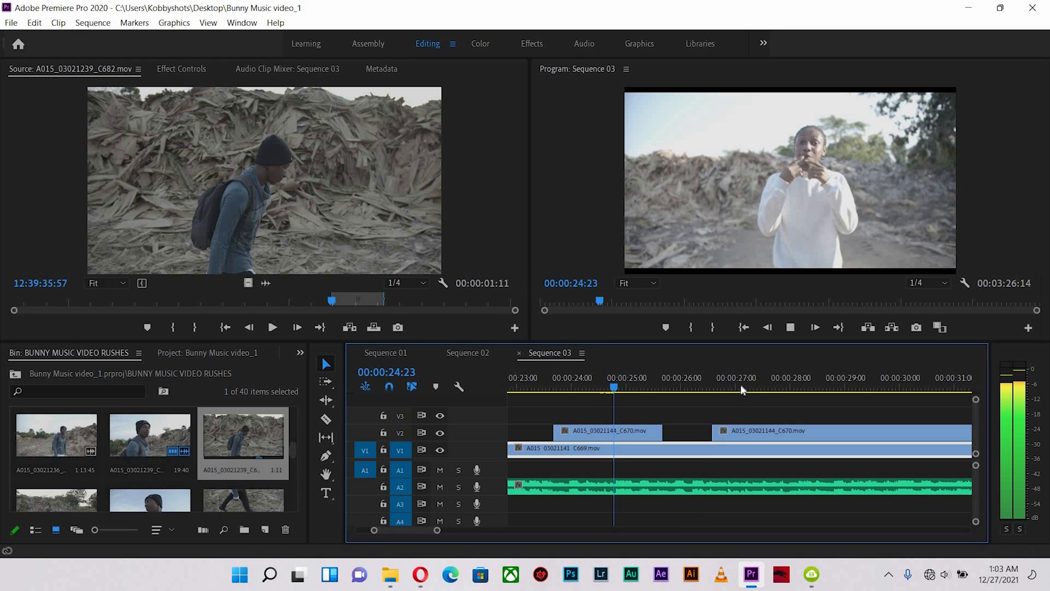
key("space")
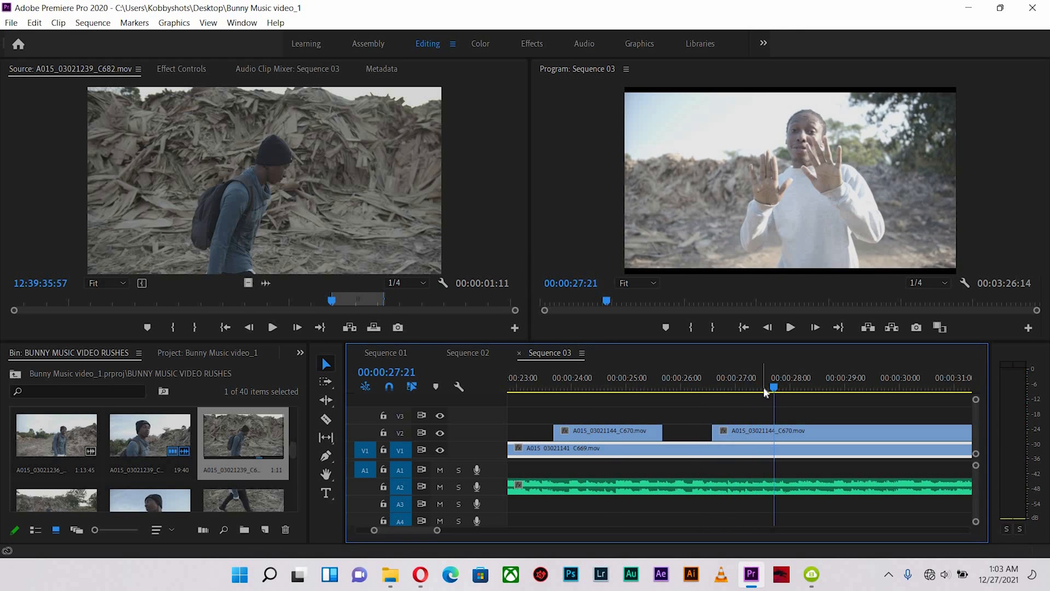
key("space")
key("space")
key("c")
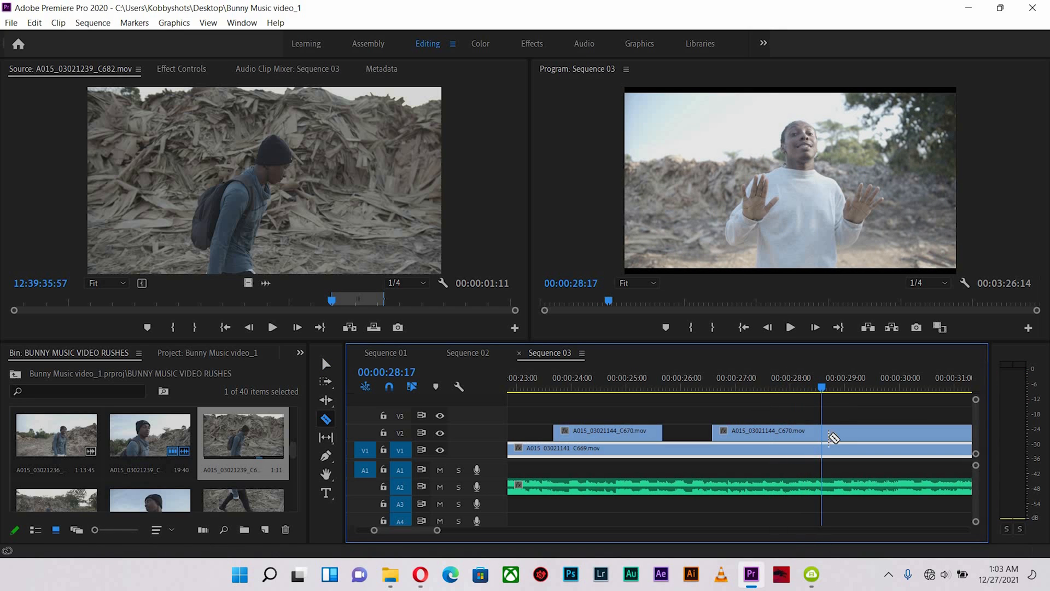
left_click(829, 432)
key("v")
left_click(852, 431)
key("Delete")
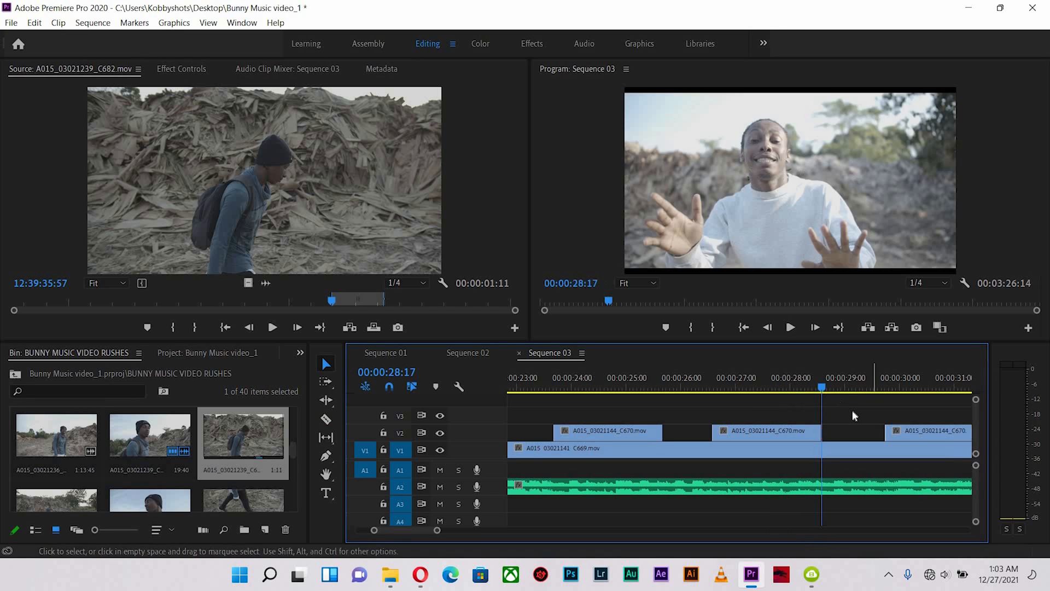
Play on to 00:00:30:26, split the last V2 piece there and trim the remaining part's start to about 00:00:32:18
key("shift+k")
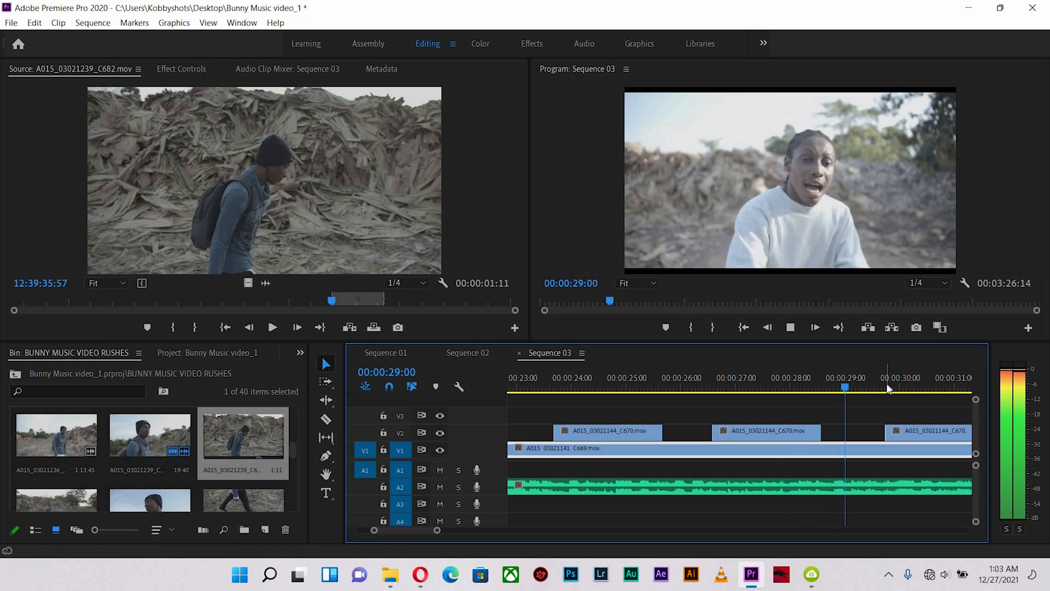
key("space")
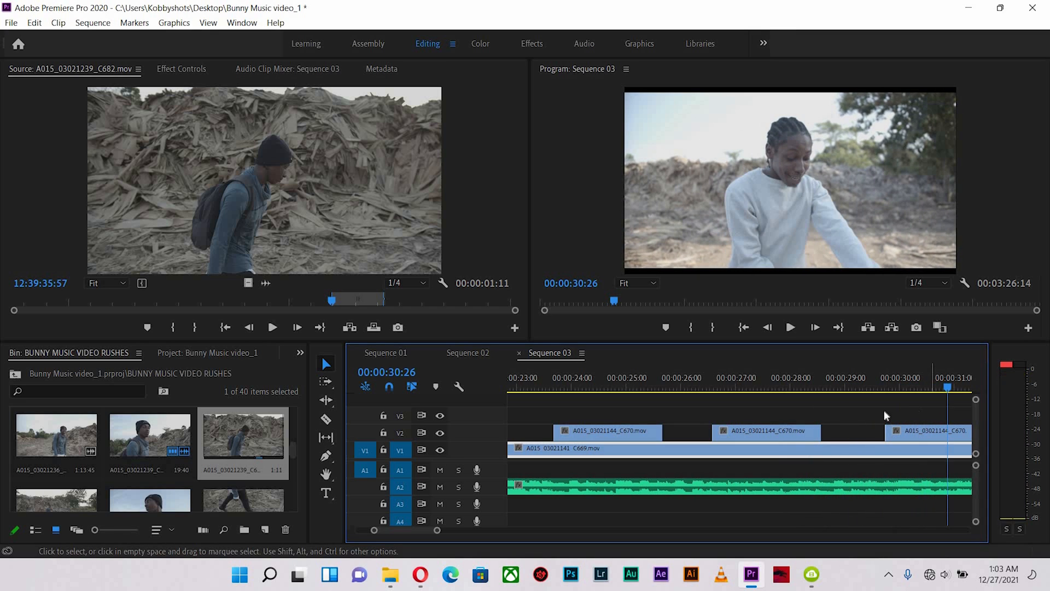
key("minus")
key("c")
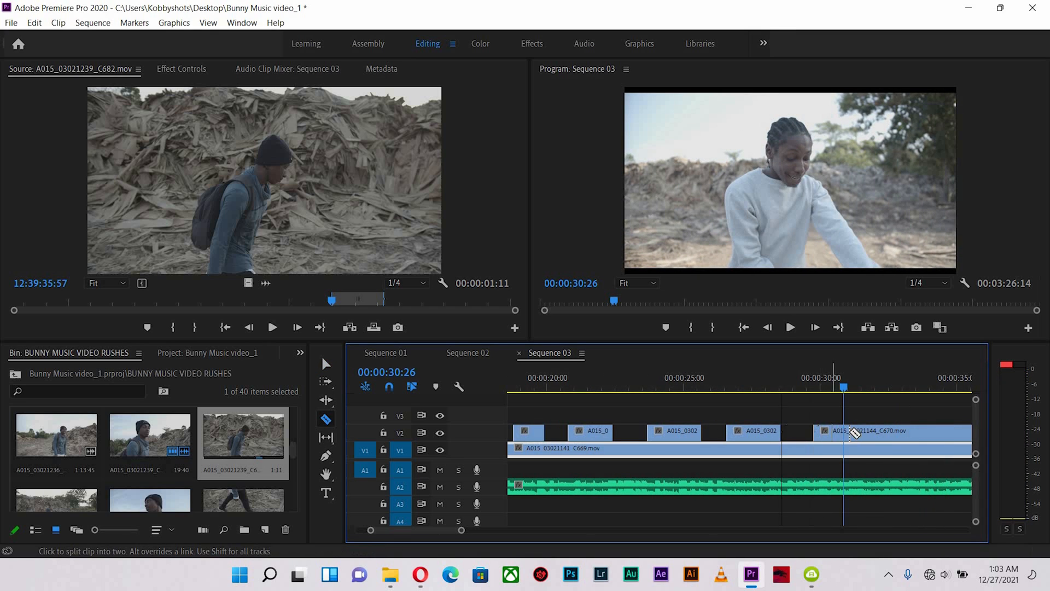
left_click(843, 431)
key("v")
left_click_drag(848, 431, 890, 431)
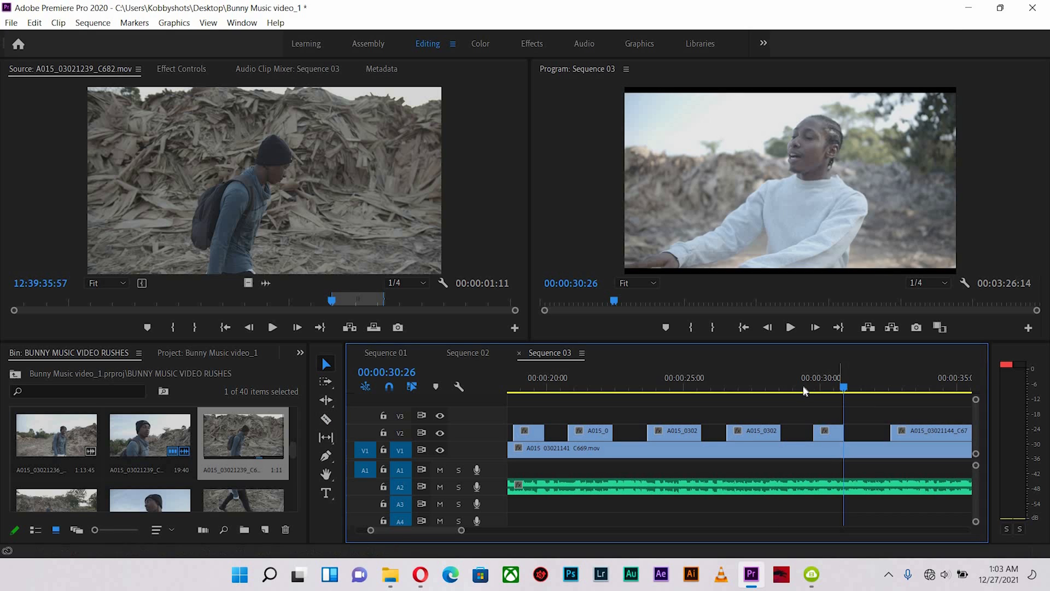
Play the latest cuts up to 00:00:31:01 and place the playhead back at 00:00:28:14
left_click(803, 390)
key("minus")
key("space")
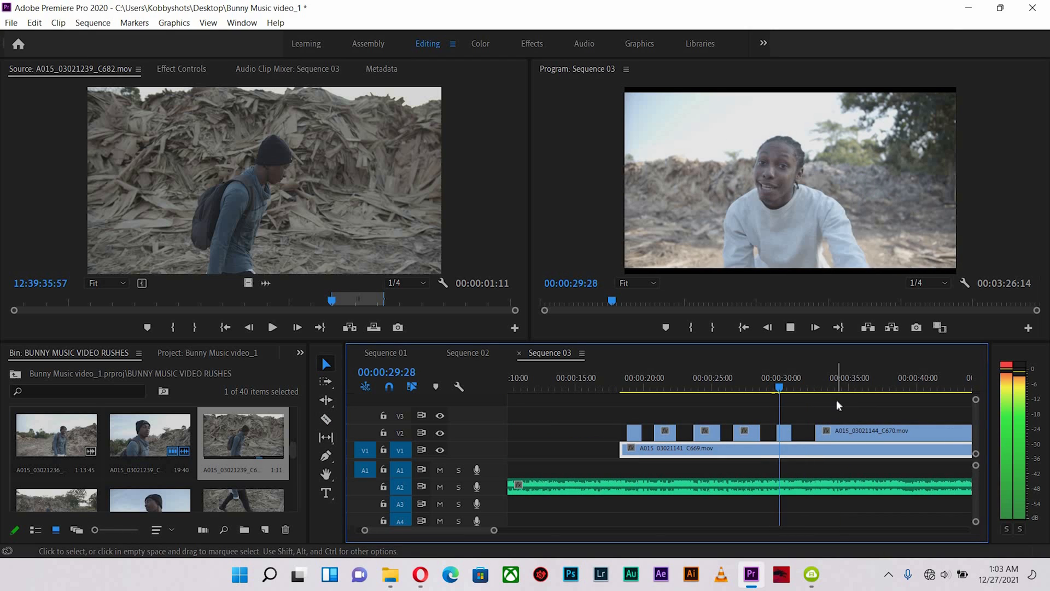
key("space")
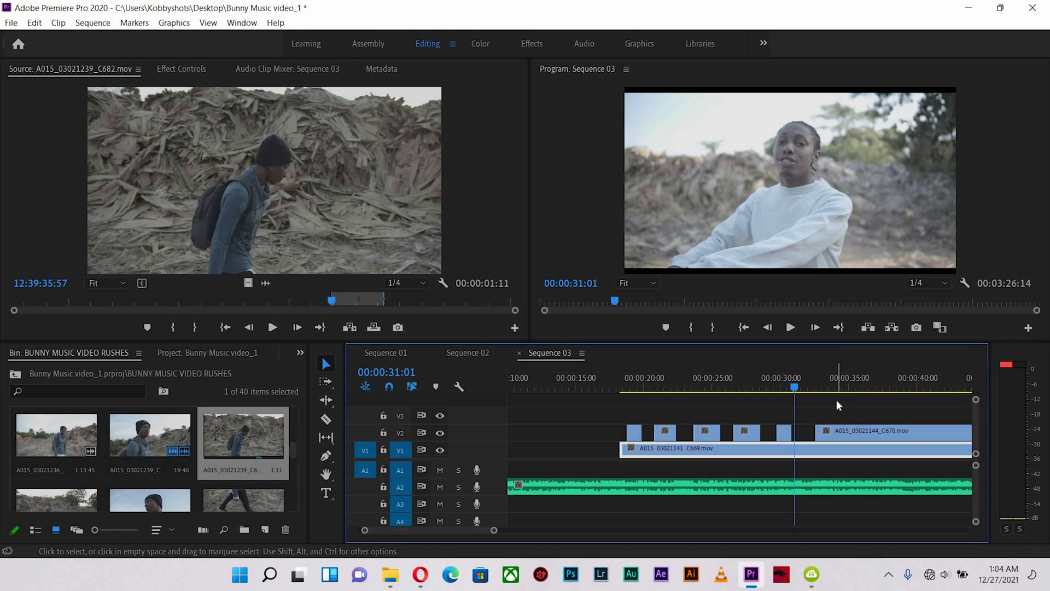
left_click(761, 381)
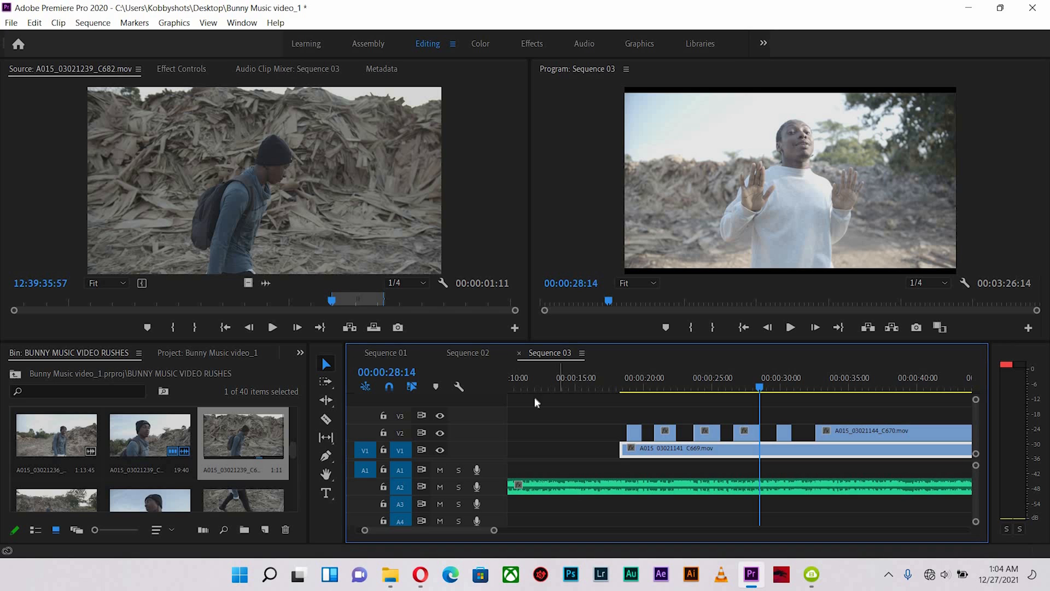
Open Sequence 02 and skim its V1 and V2 performance cuts from 00:00:23:13 to 00:00:59:18
left_click(468, 352)
left_click(826, 381)
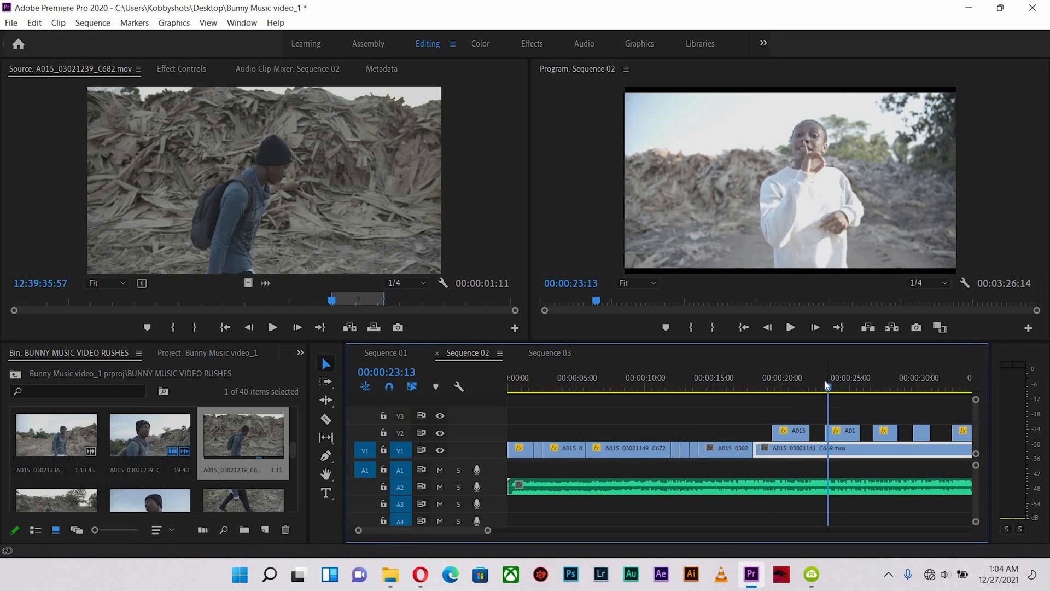
key("minus")
key("minus")
left_click_drag(621, 384, 688, 383)
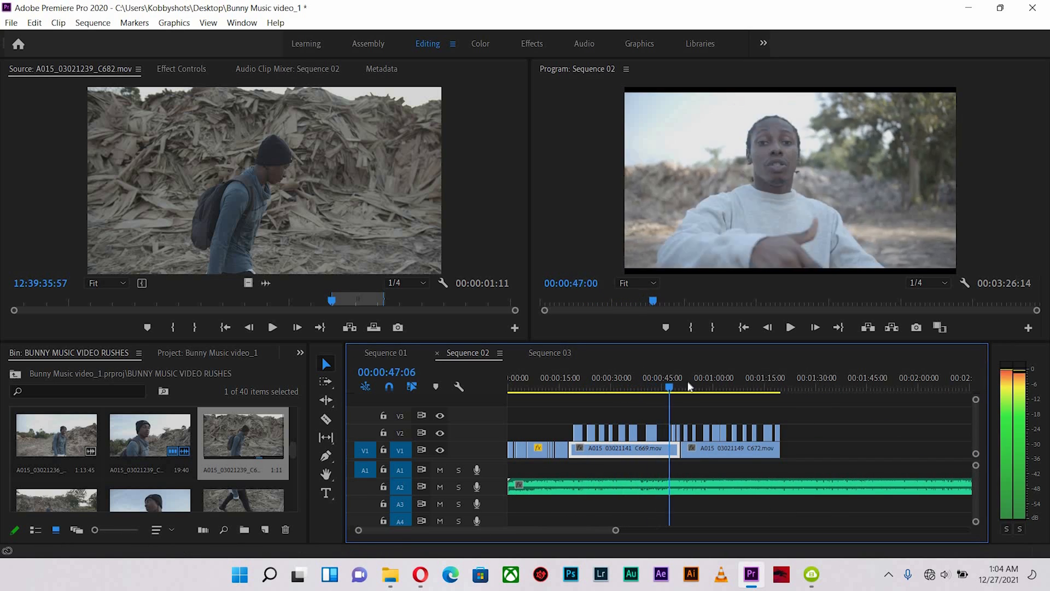
left_click(687, 383)
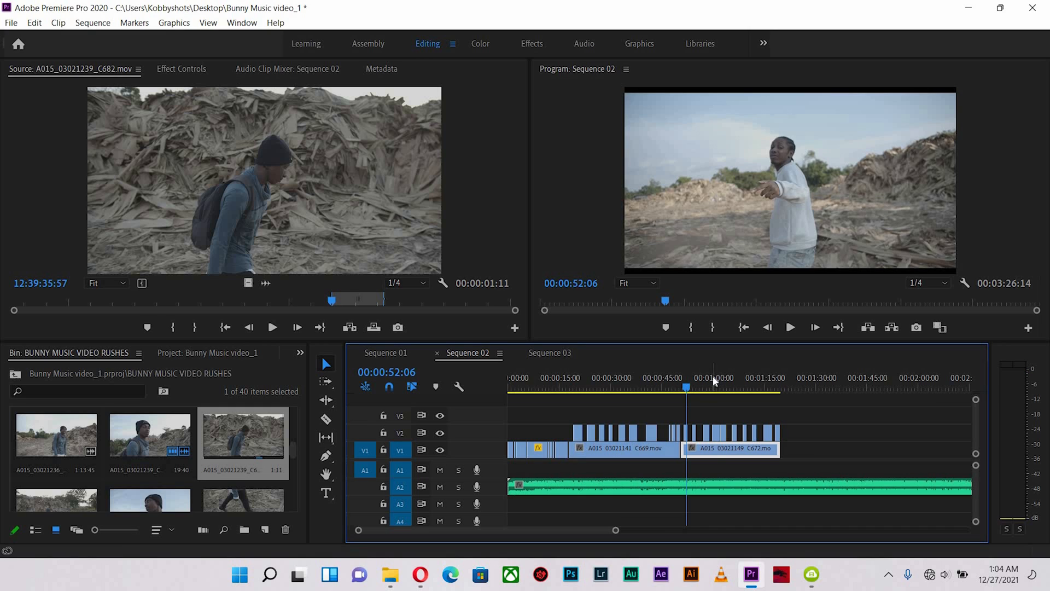
left_click(712, 381)
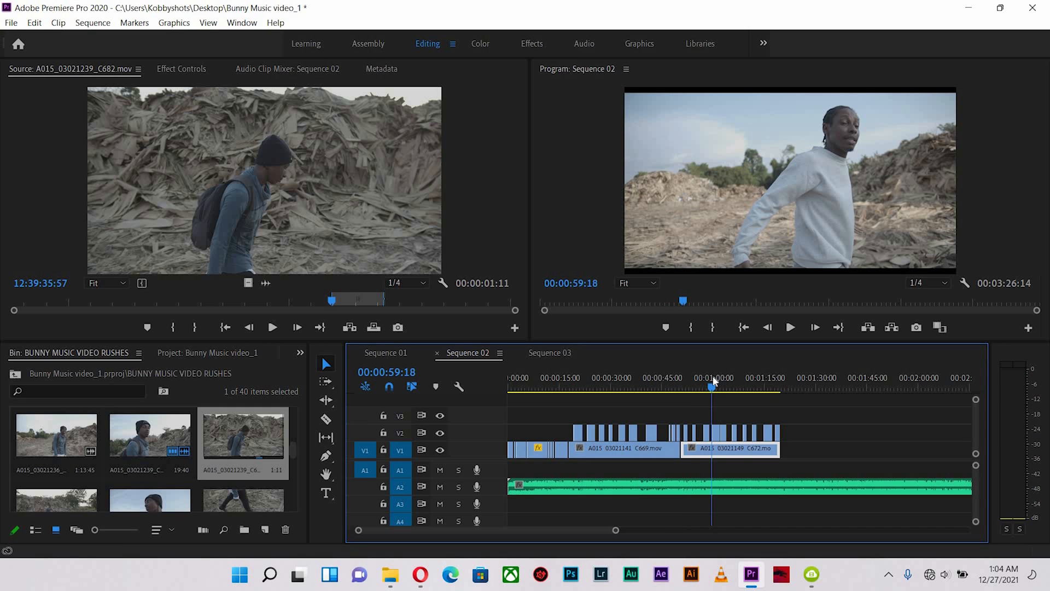
Review Sequence 02's performance cuts around 00:00:39:06 and 00:00:35:13 and browse the rushes bin for studio clips
left_click(645, 381)
key("=")
key("=")
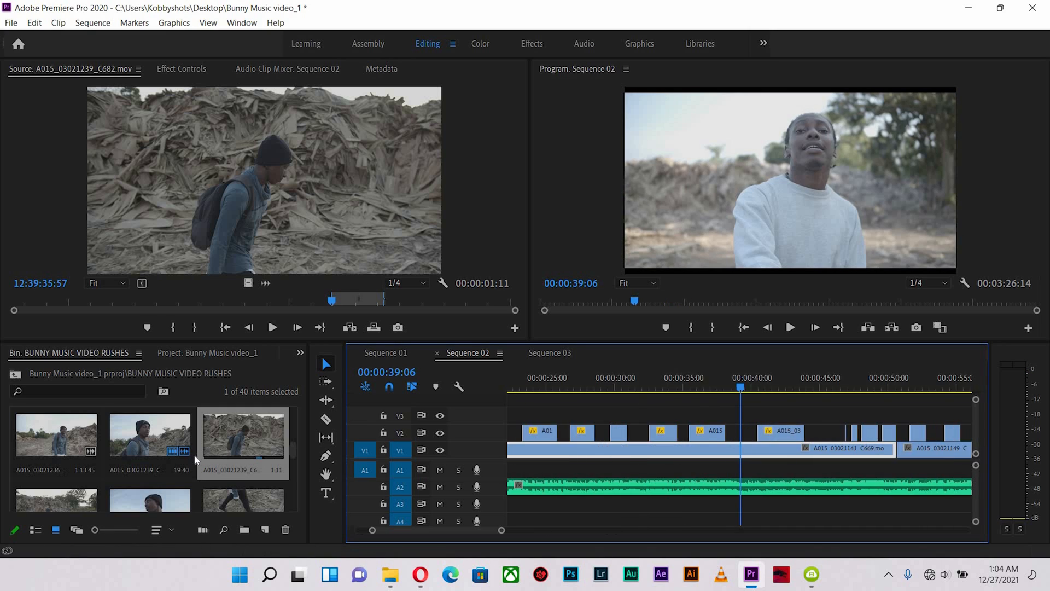
scroll(219, 463, "down", 5)
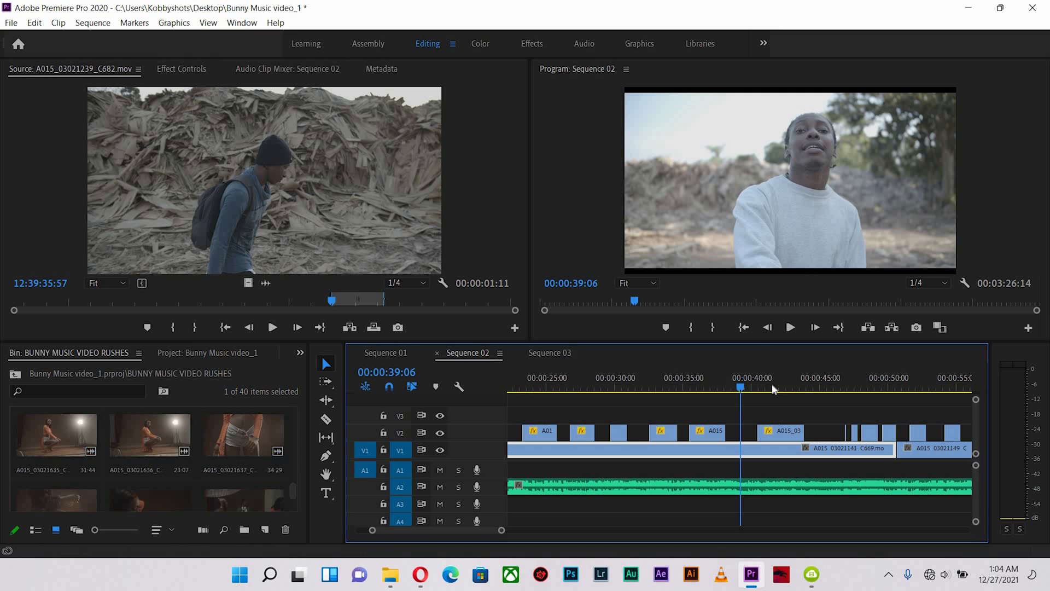
left_click(691, 380)
key("-")
key("-")
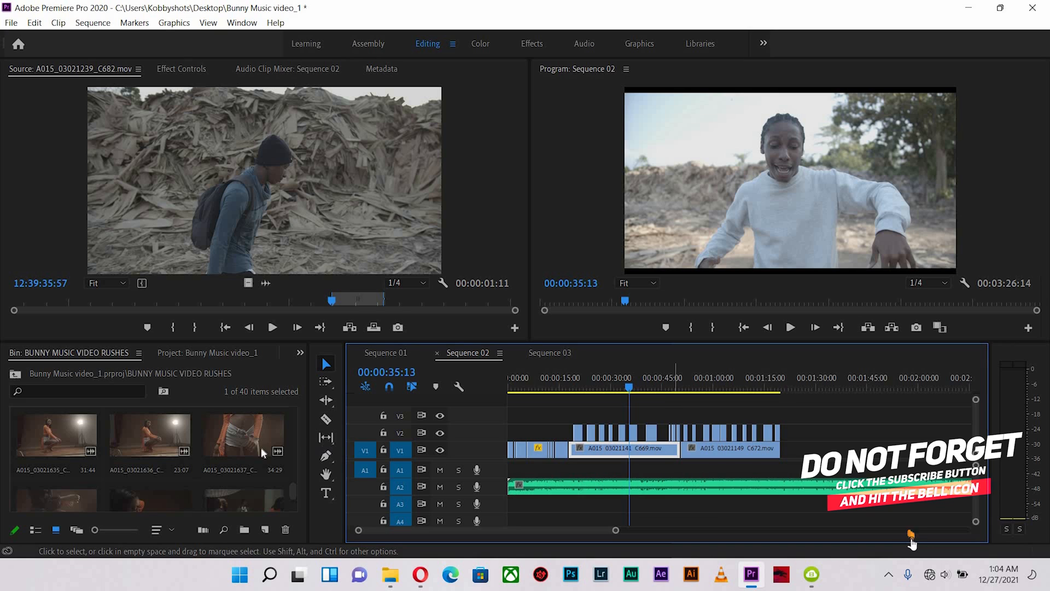
scroll(242, 467, "down", 5)
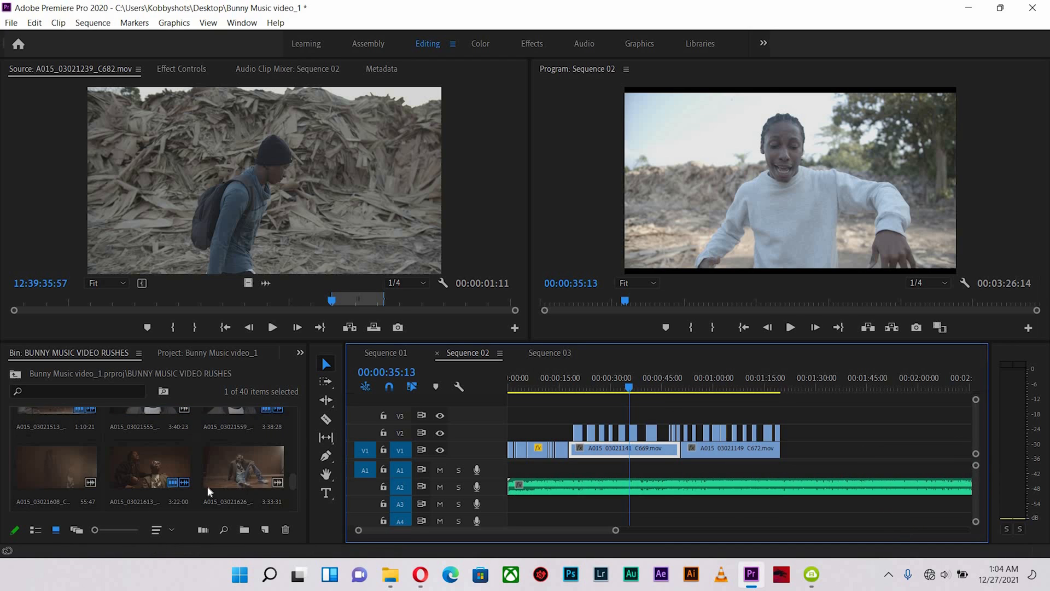
scroll(172, 465, "up", 2)
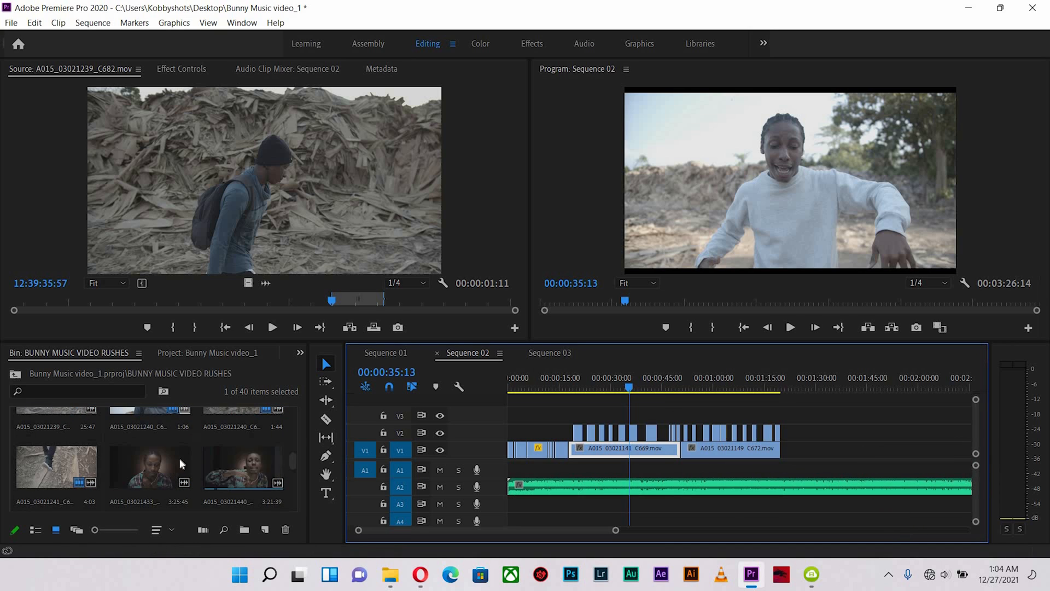
Preview A015_03021433_C687.mov from its start and around 14:34:00:08, and place the Sequence 02 playhead at 00:00:22:12
double_click(179, 457)
left_click(15, 298)
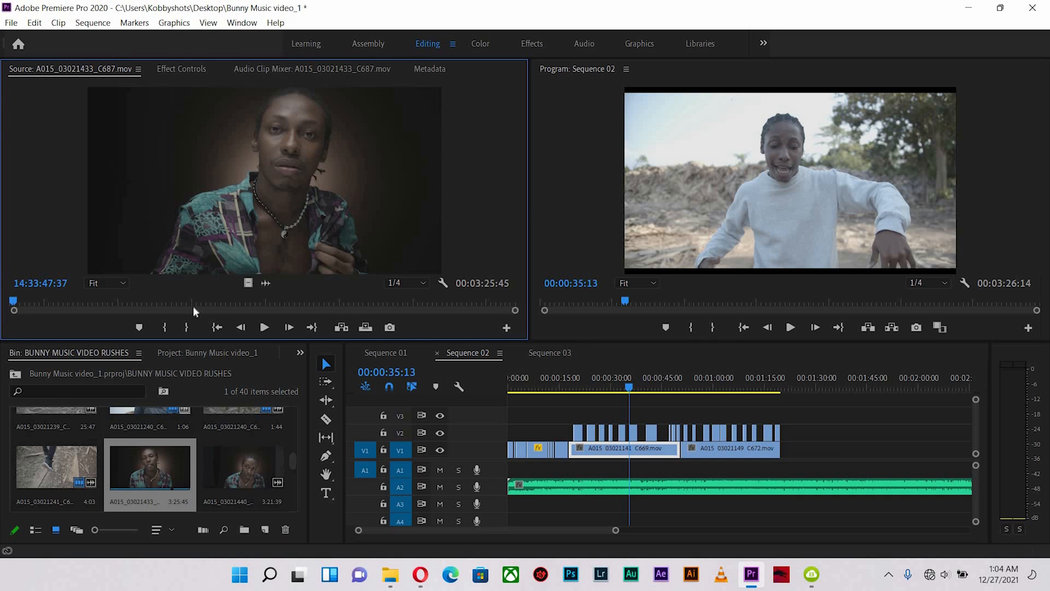
key("space")
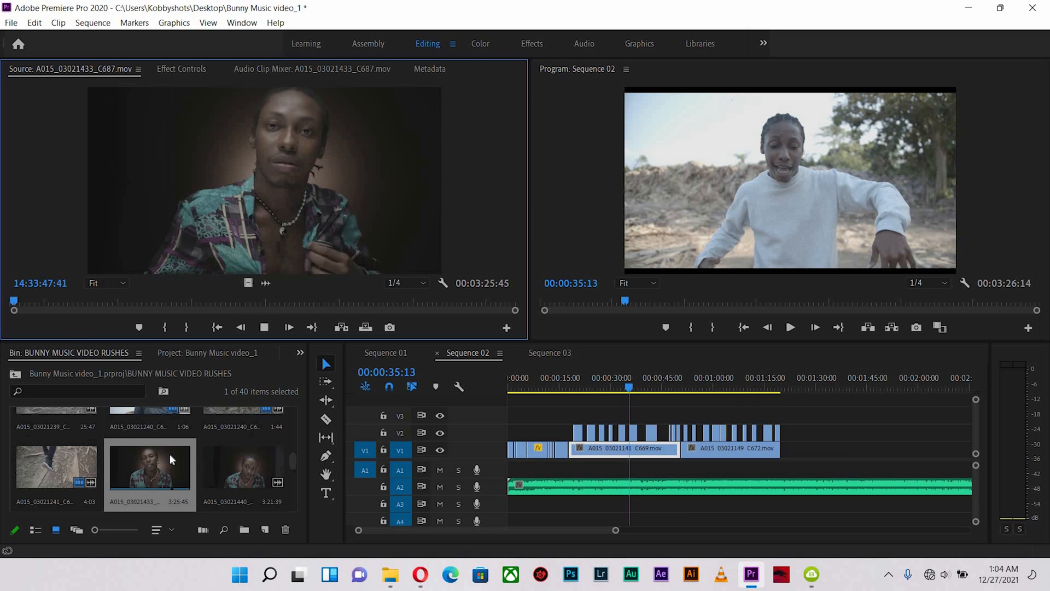
left_click(47, 304)
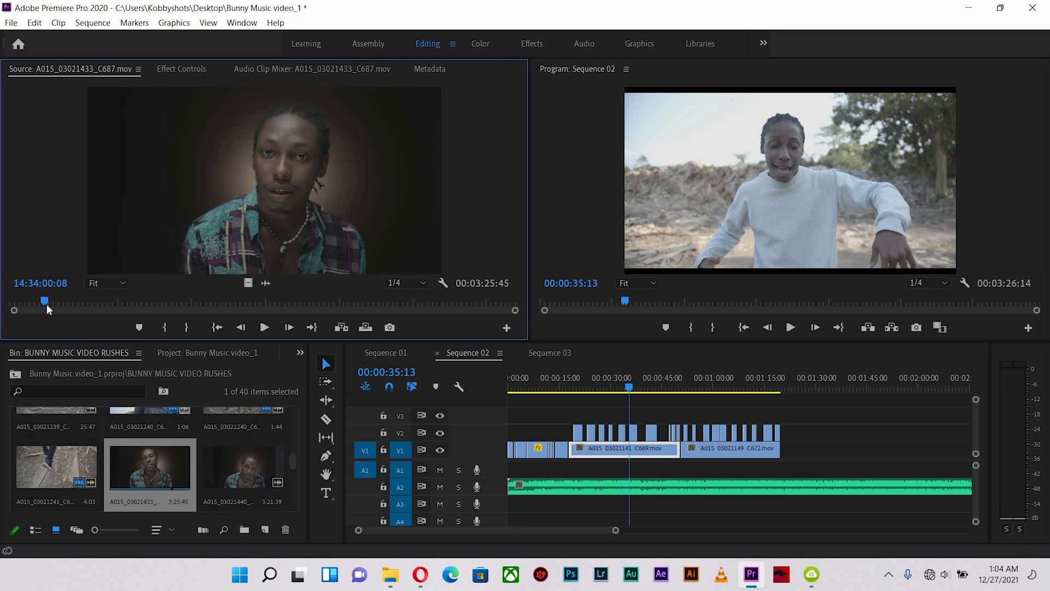
left_click(586, 375)
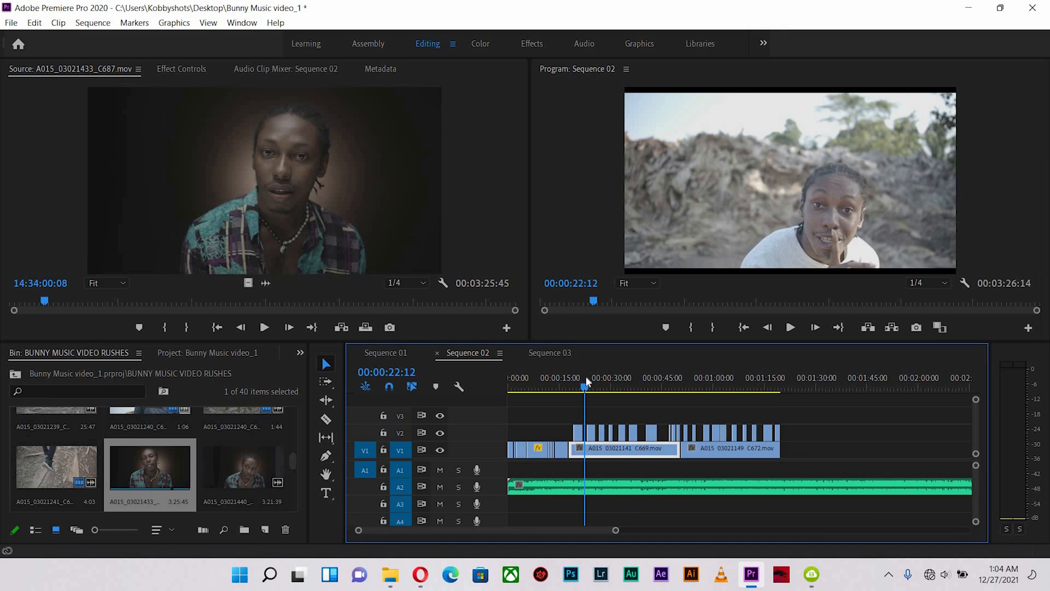
left_click(268, 196)
key("space")
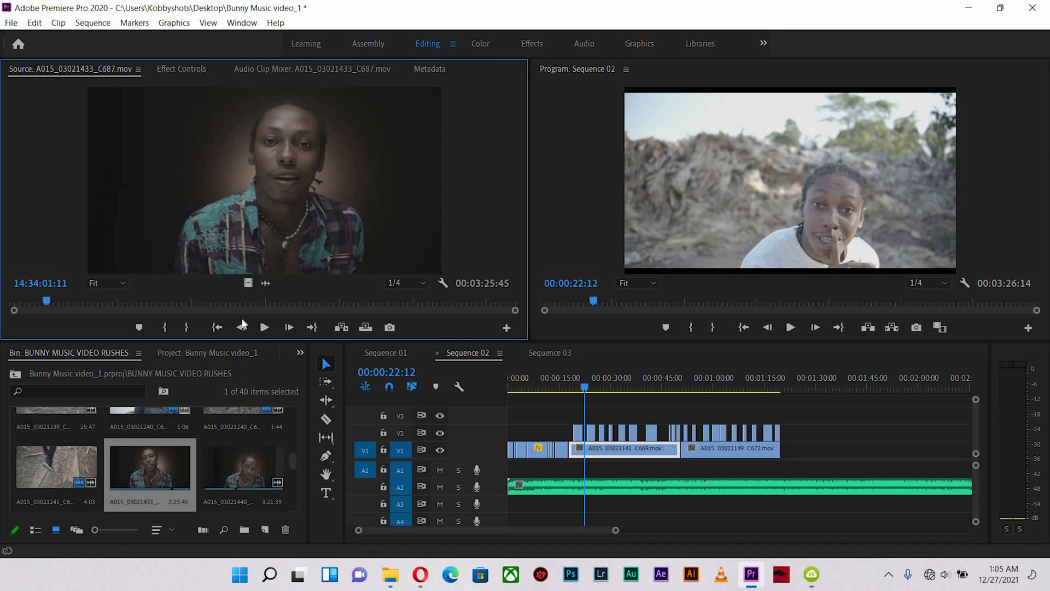
Open A015_03021440_C688.mov as the source clip and preview it from 14:41:07:39
left_click(238, 465)
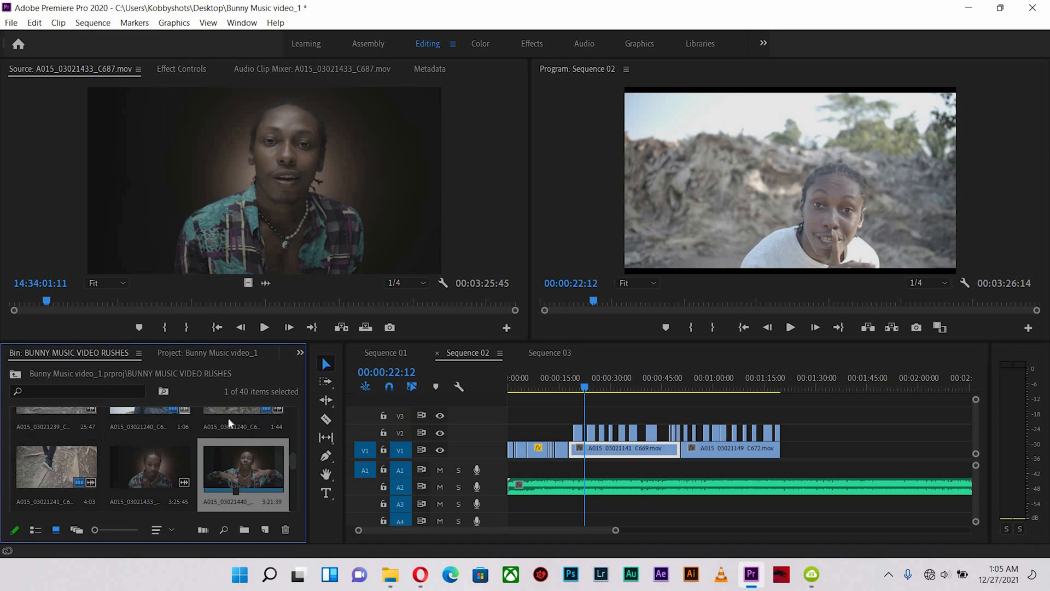
double_click(235, 469)
scroll(234, 475, "down", 2)
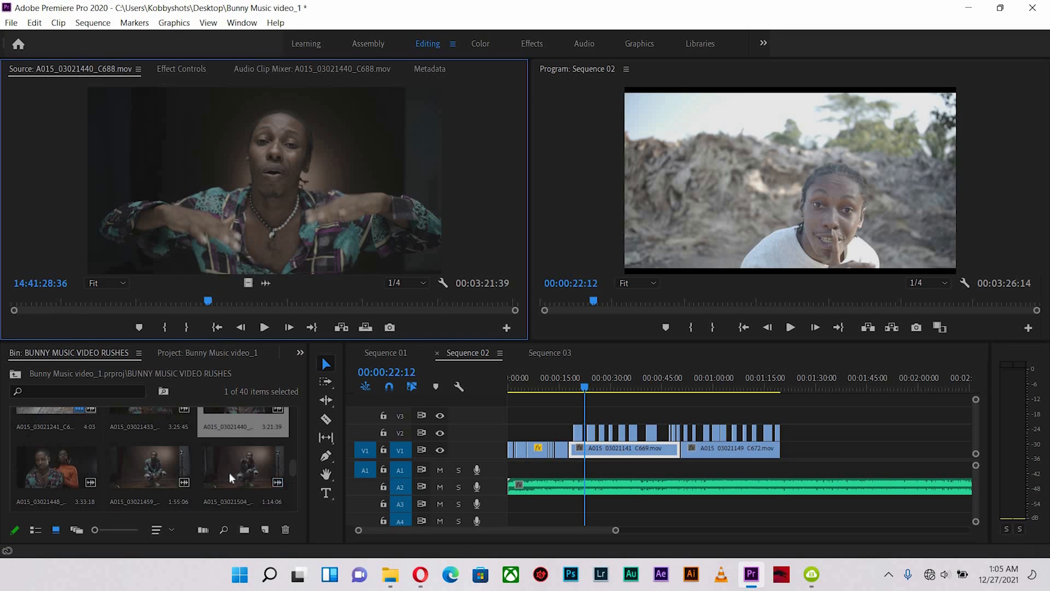
scroll(208, 443, "up", 2)
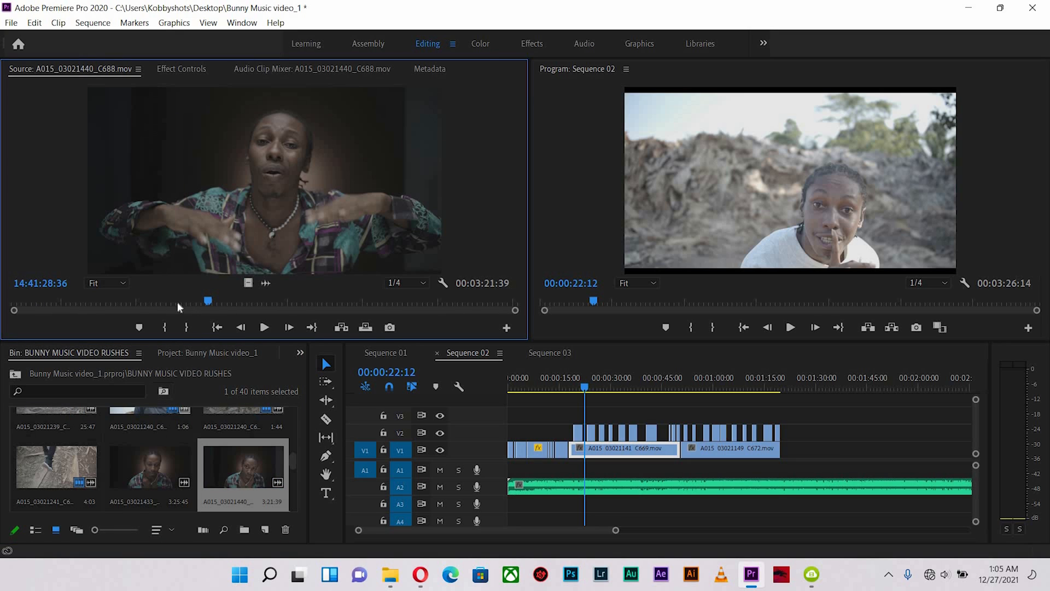
left_click(156, 301)
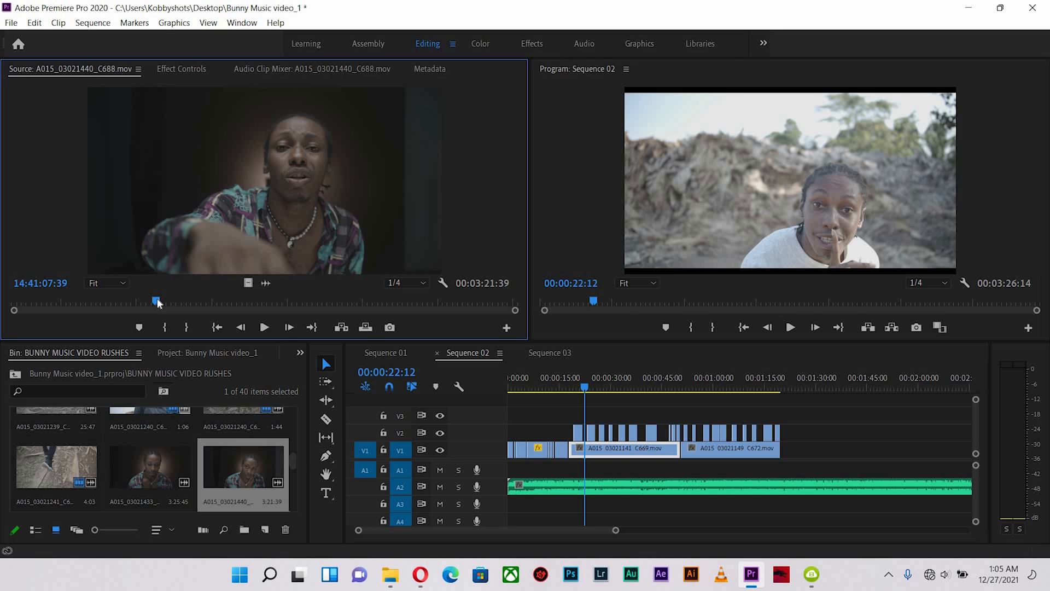
key("space")
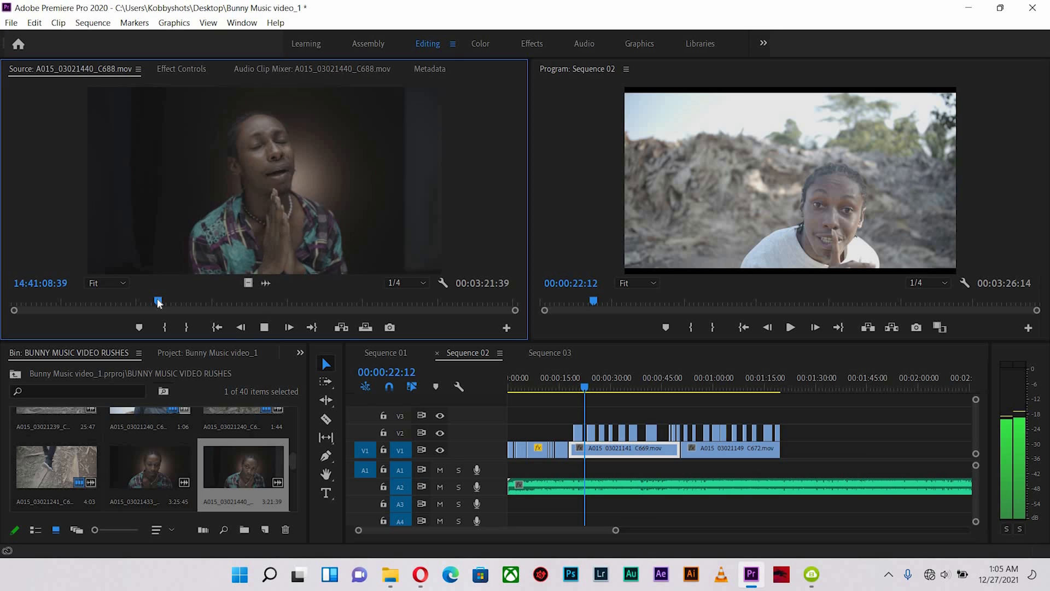
Open A015_03021448_C689.mov as the source clip and preview the two-person shot up to 14:48:56:01
scroll(247, 481, "down", 1)
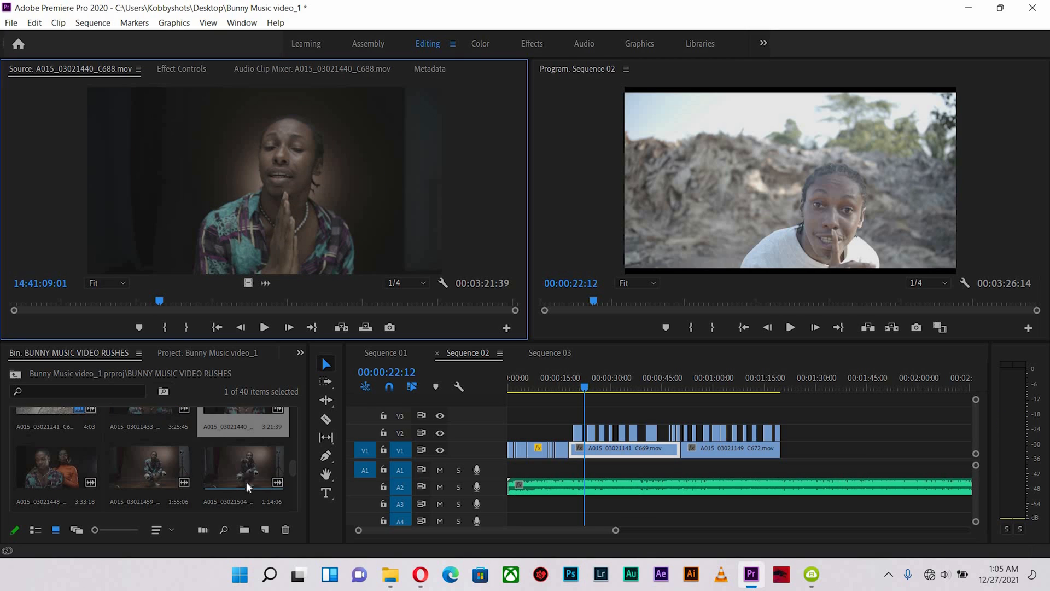
left_click(30, 468)
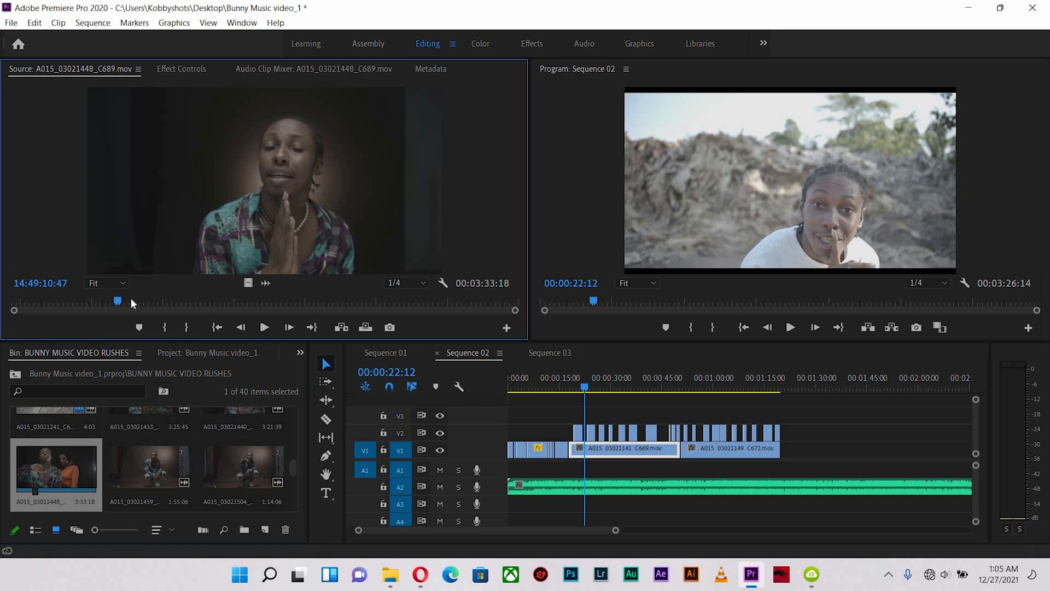
left_click_drag(130, 300, 73, 301)
key("space")
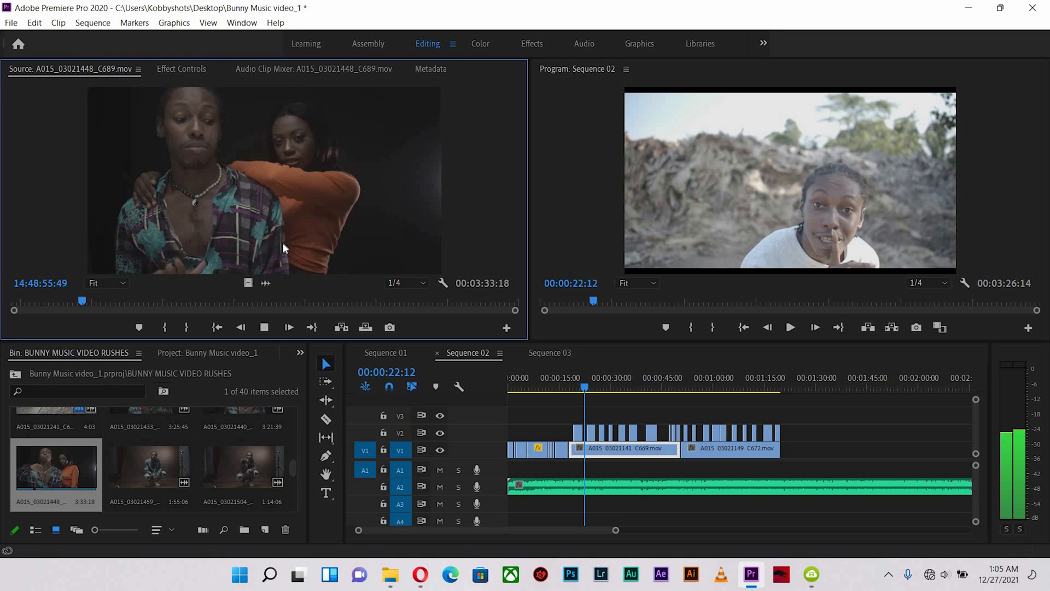
key("space")
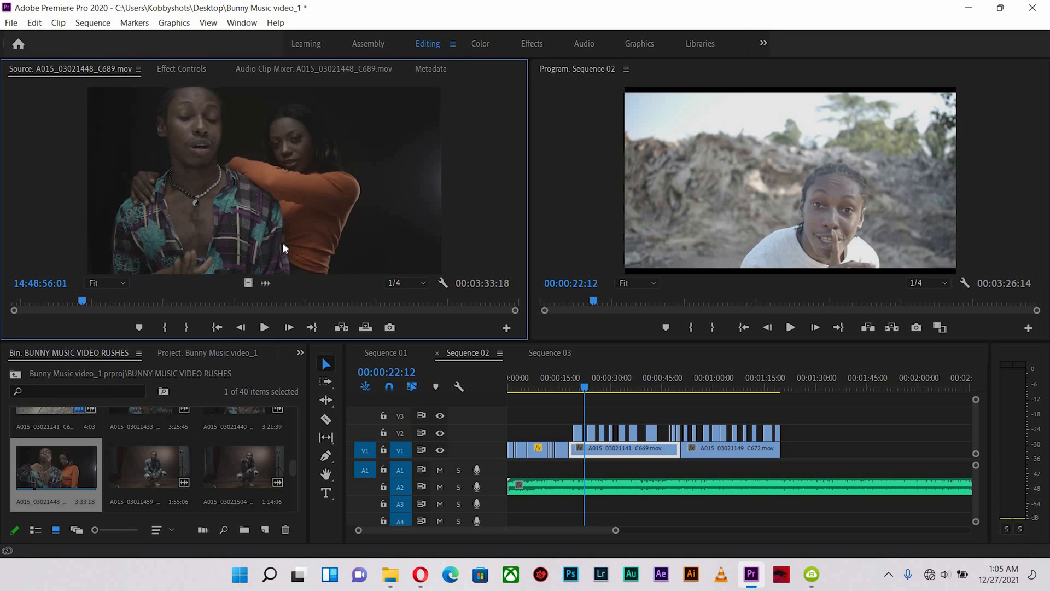
Open A015_03021459_C690.mov as the source clip and examine the crouching wide shot at 15:00:42:11
scroll(147, 445, "up", 1)
double_click(146, 445)
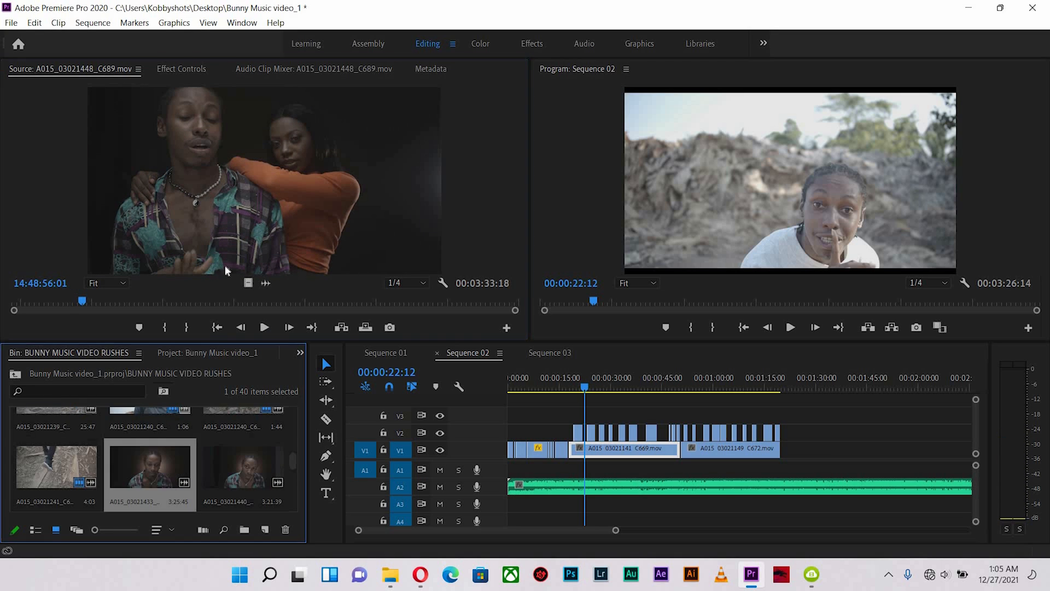
scroll(164, 462, "down", 1)
double_click(160, 463)
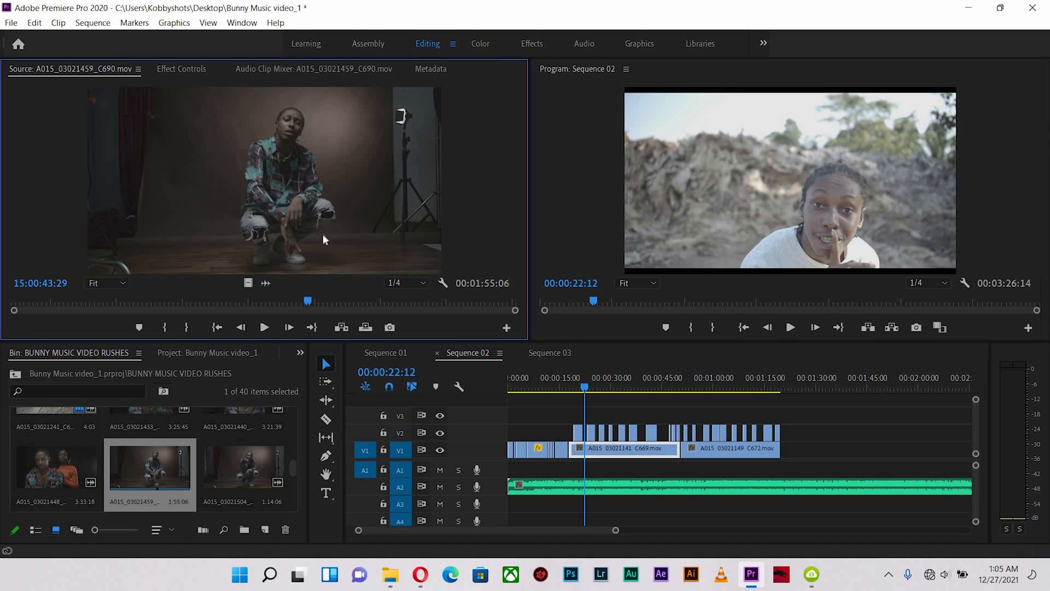
left_click(302, 301)
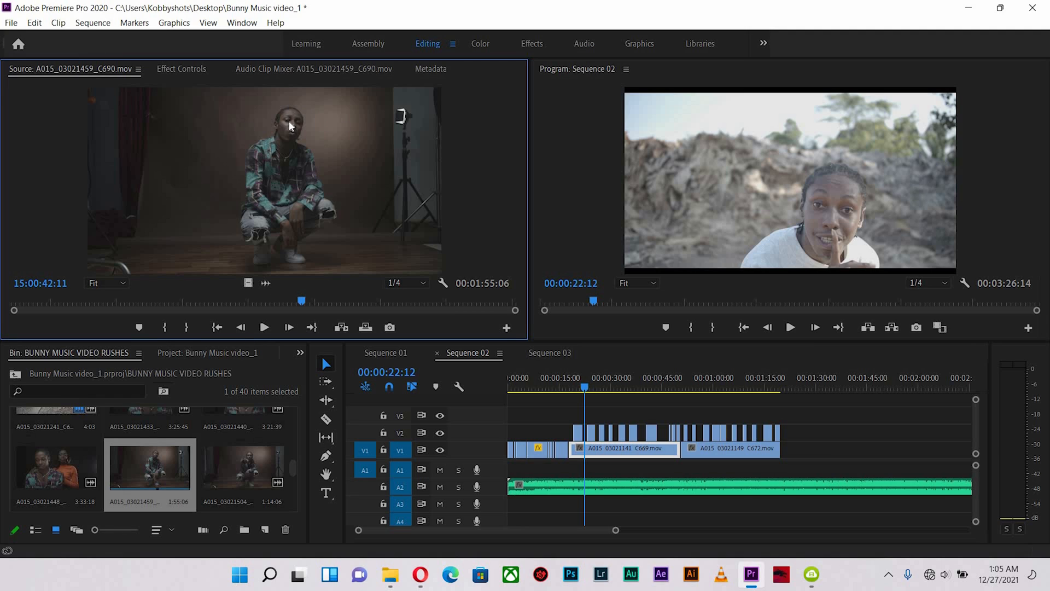
Open A015_03021504_C691.mov as the source clip, skim its crouching performance and play it up to 15:04:39:53
double_click(240, 473)
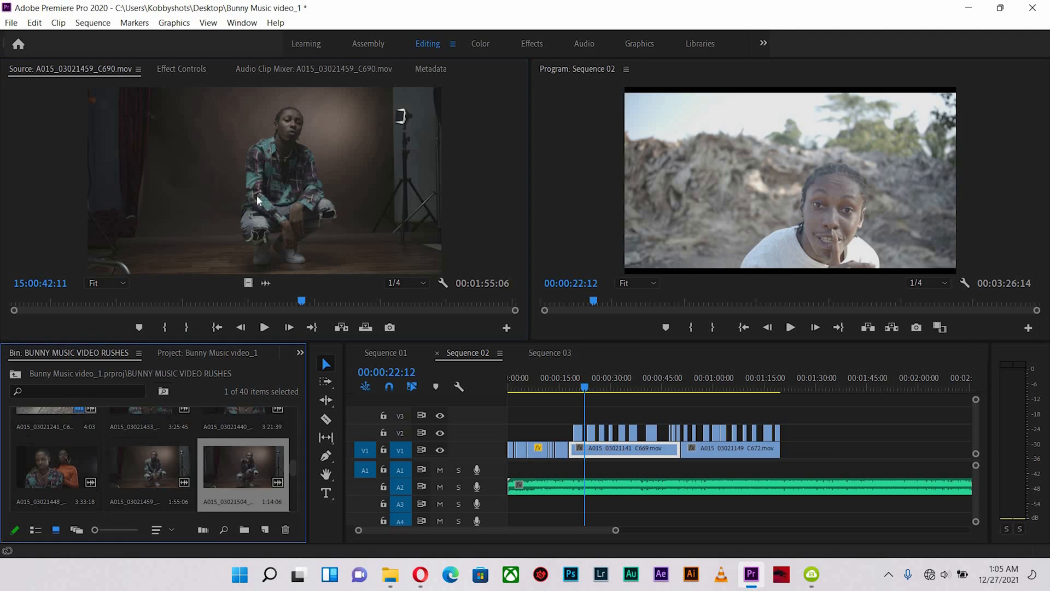
left_click_drag(28, 304, 63, 300)
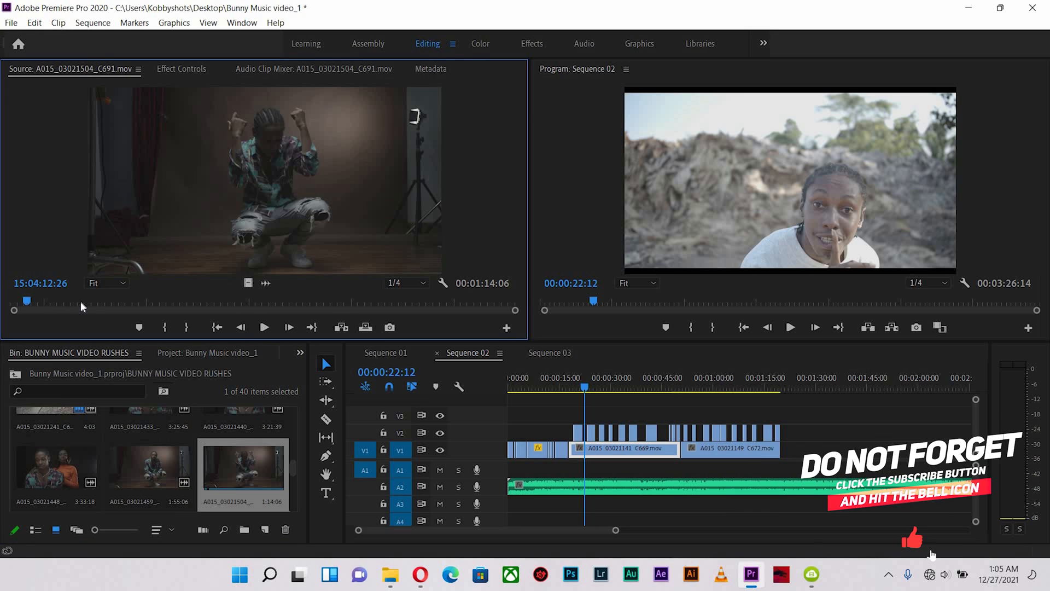
key("space")
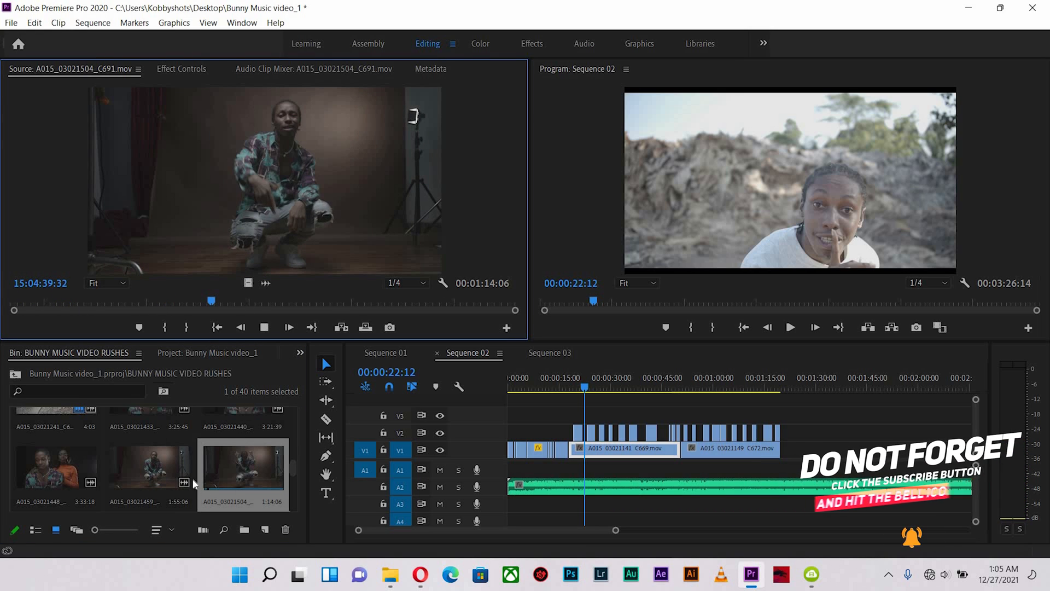
key("space")
scroll(164, 487, "down", 1)
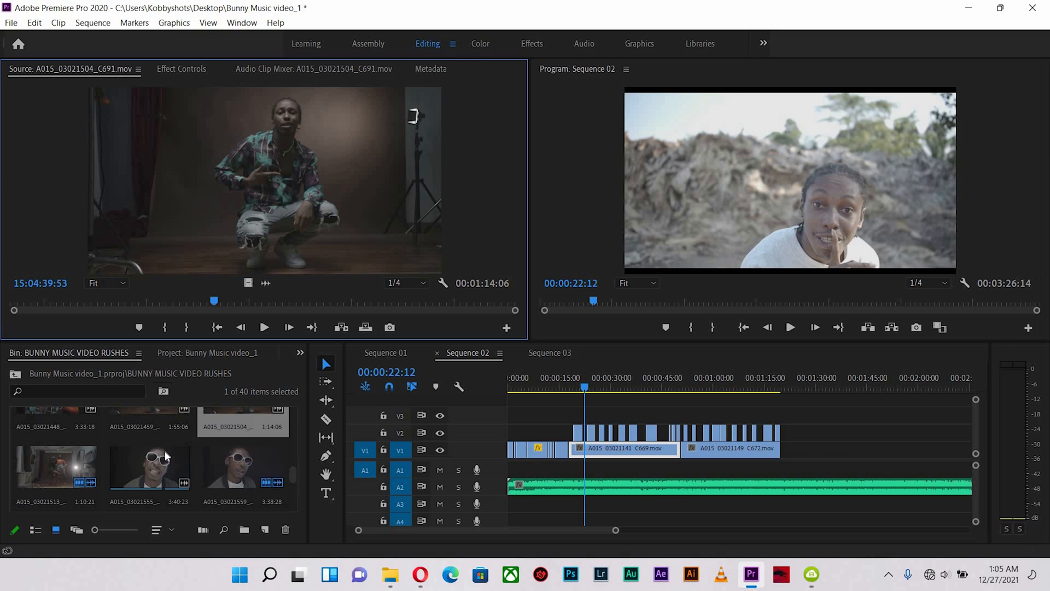
scroll(140, 458, "up", 1)
Open A015_03021513_C692.mov as the source clip and go to the two dancers' shot at 15:14:14:43
double_click(141, 458)
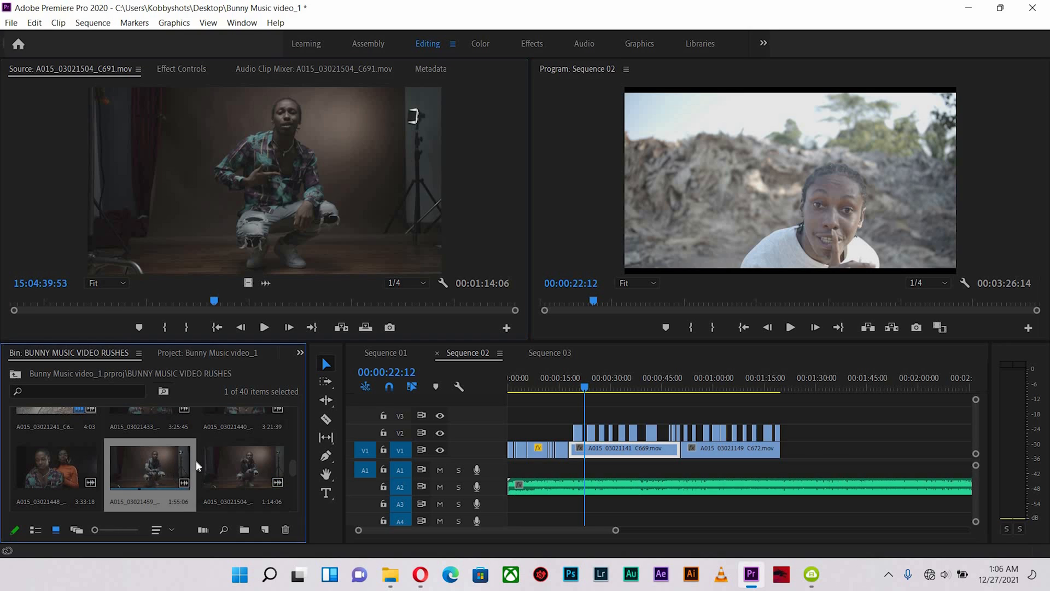
scroll(80, 458, "down", 1)
double_click(79, 458)
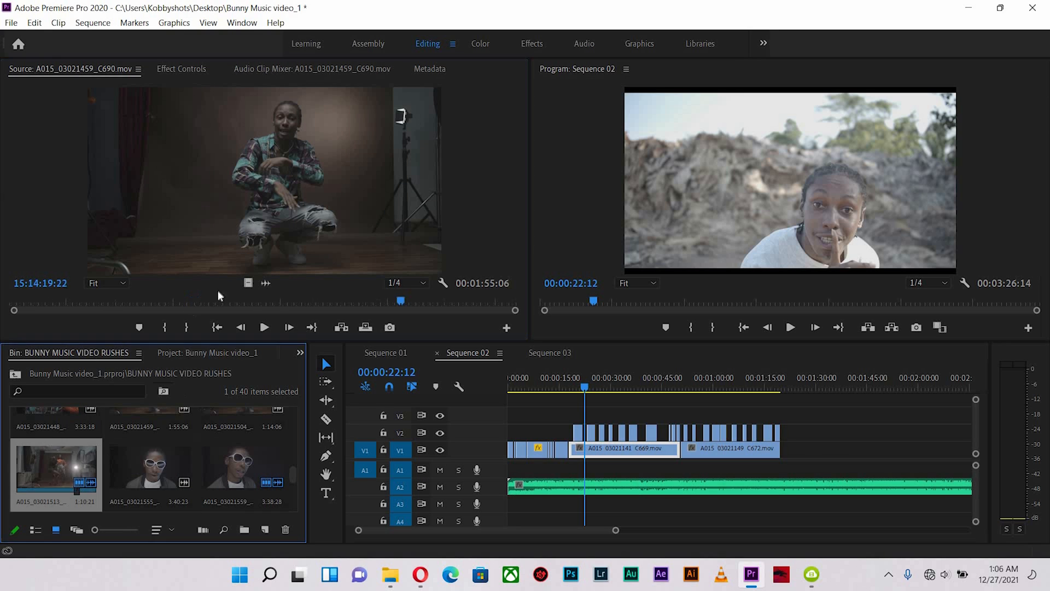
left_click_drag(213, 303, 281, 311)
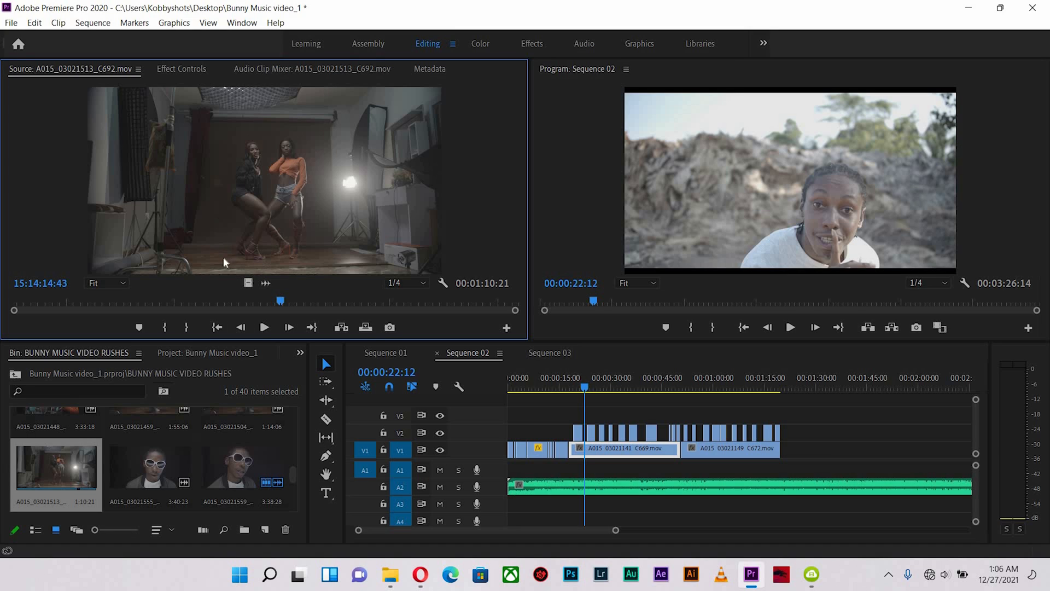
left_click(180, 68)
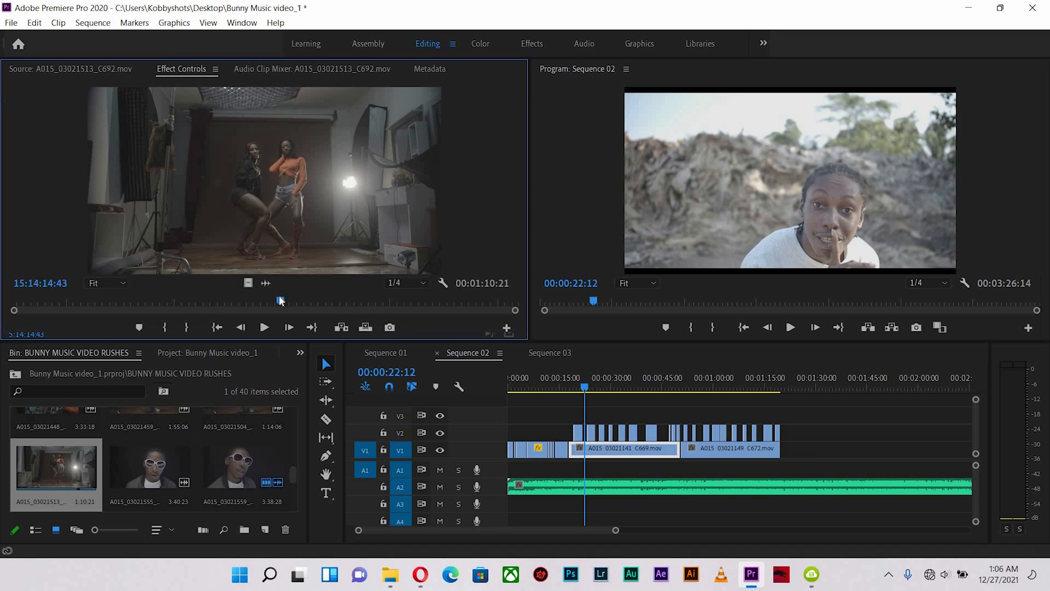
Mark a 2:58 range of the dancers clip ending at 15:14:15:57 and place it on V3 near 00:00:22:12
left_click_drag(280, 297, 584, 421)
key("i")
key("space")
key("space")
key("o")
key("=")
key("=")
key("=")
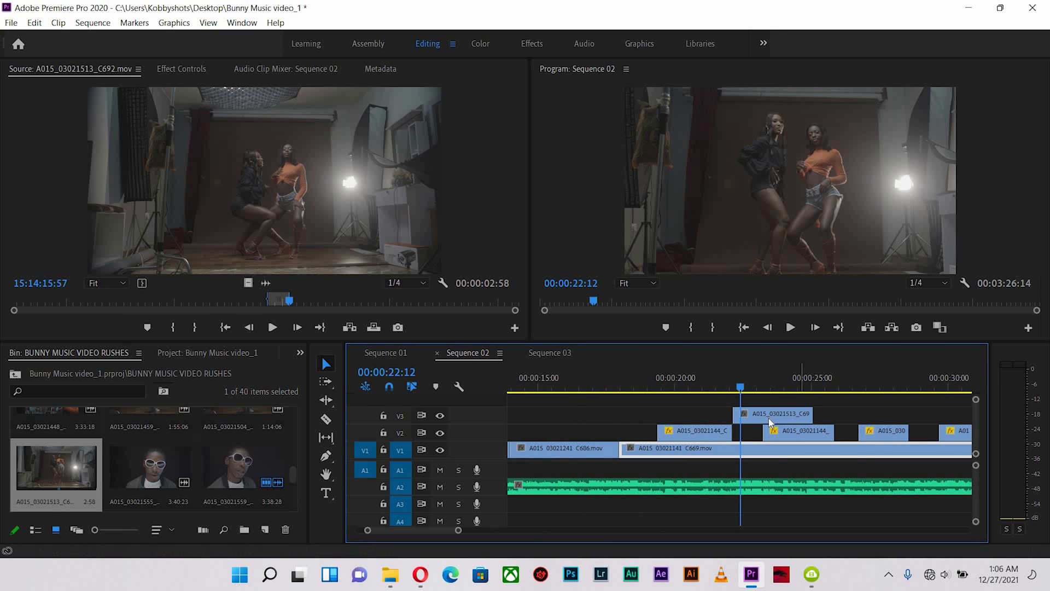
Reframe the V3 dancers clip at 00:00:23:15 by setting its scale to 103.0 and its vertical position to 652.0
left_click(770, 383)
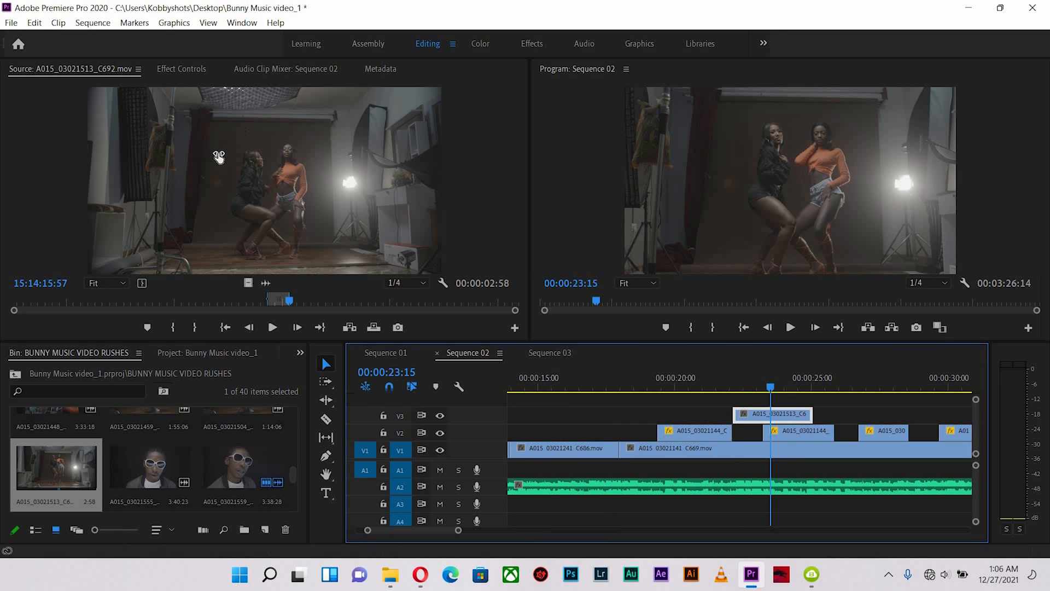
key("shift+5")
left_click_drag(205, 153, 147, 139)
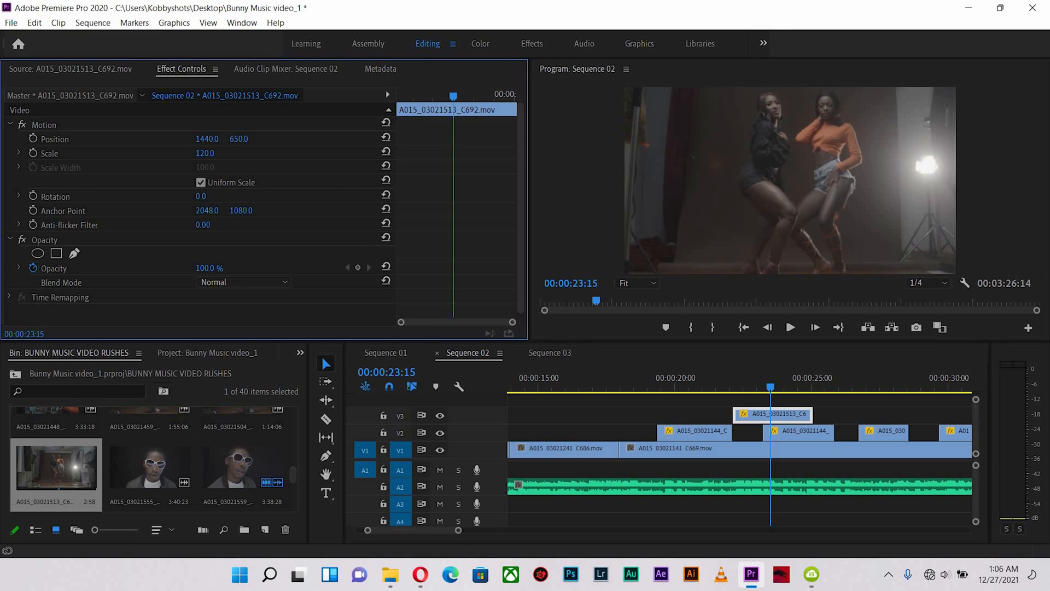
left_click_drag(205, 153, 195, 153)
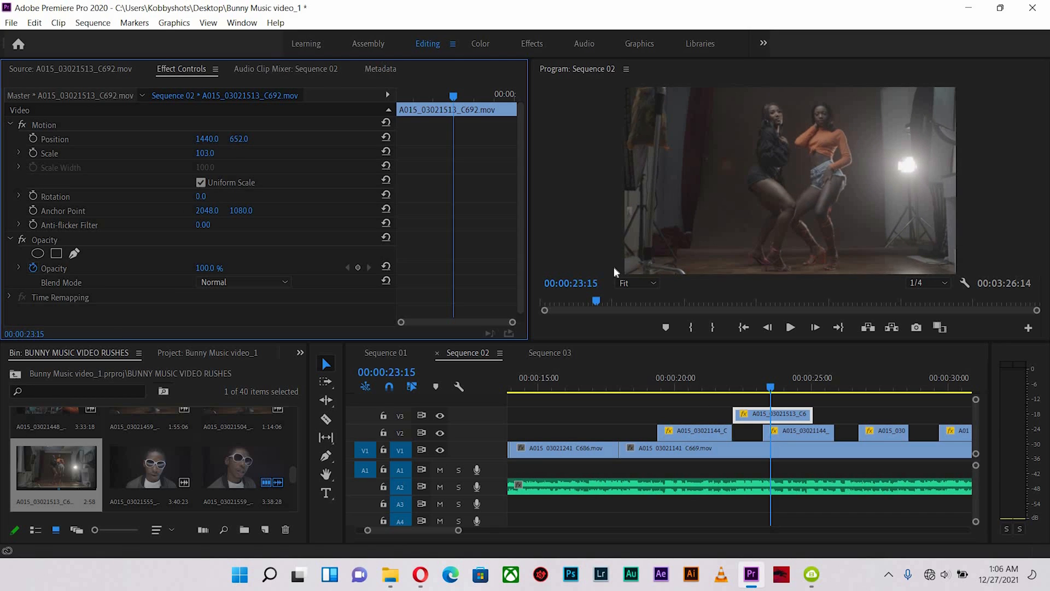
left_click(757, 413)
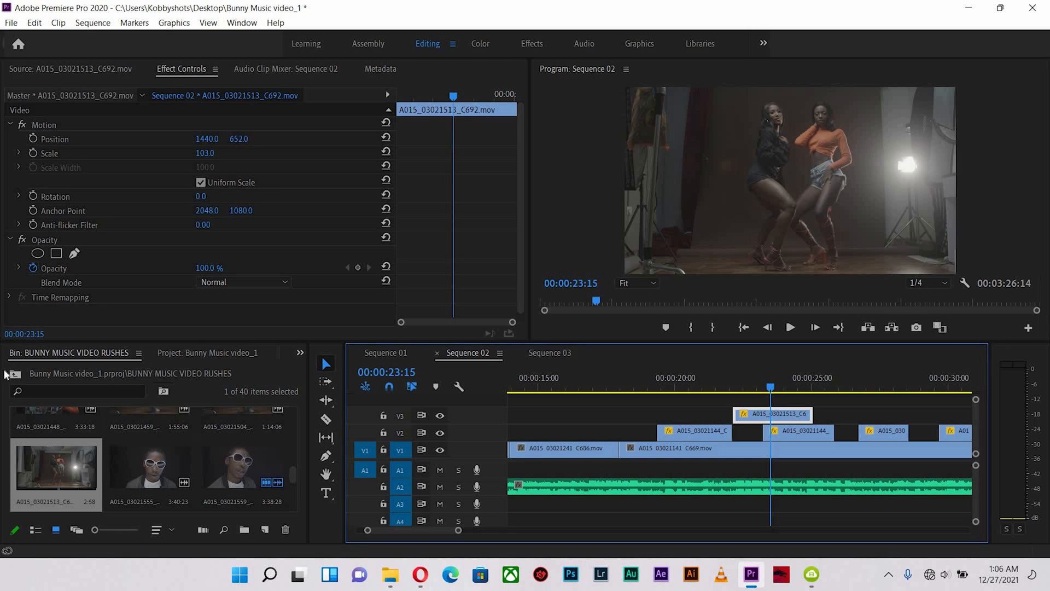
Apply the Crop video effect to the A015_03021513_C692.mov dancers clip on V3
left_click(300, 354)
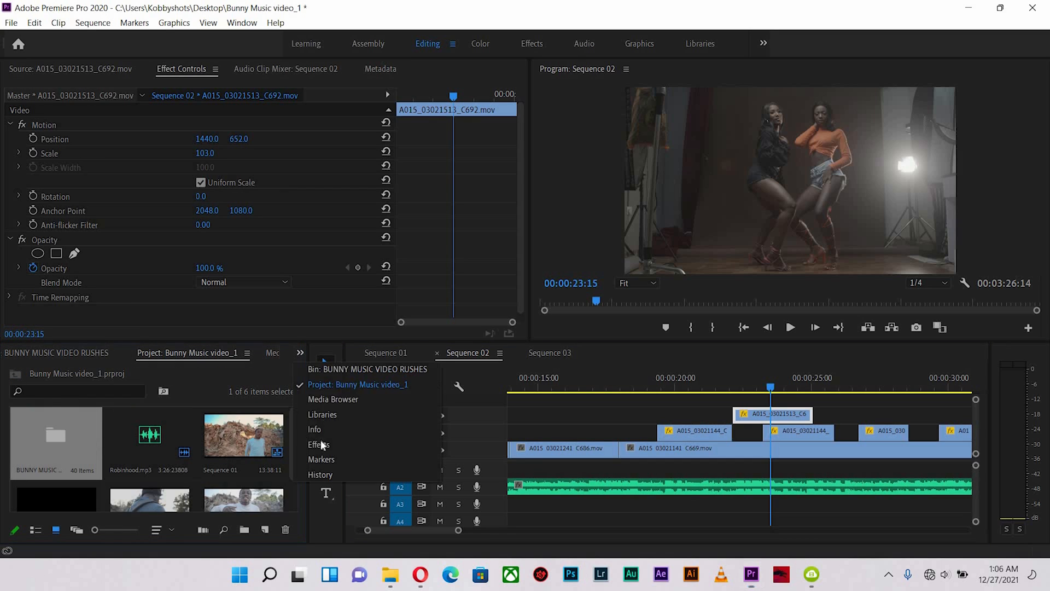
left_click(33, 369)
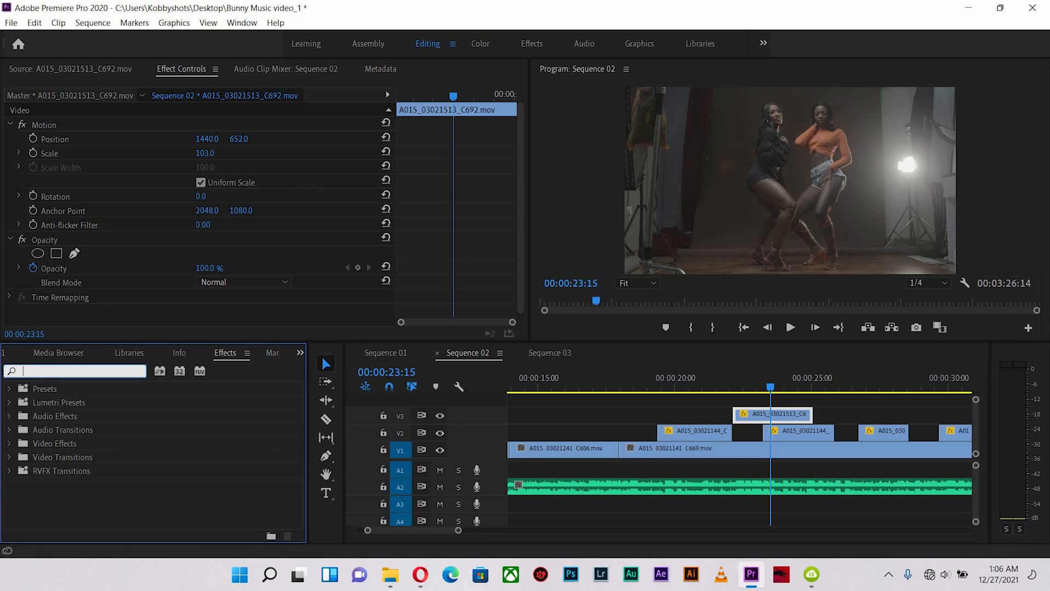
type("crop")
left_click_drag(54, 474, 764, 418)
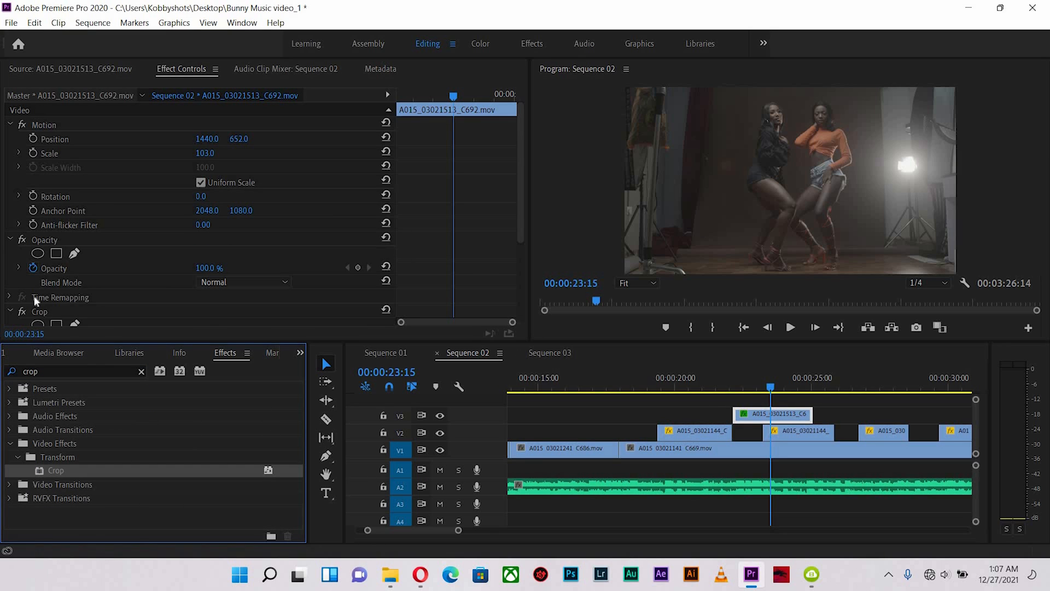
scroll(209, 254, "down", 3)
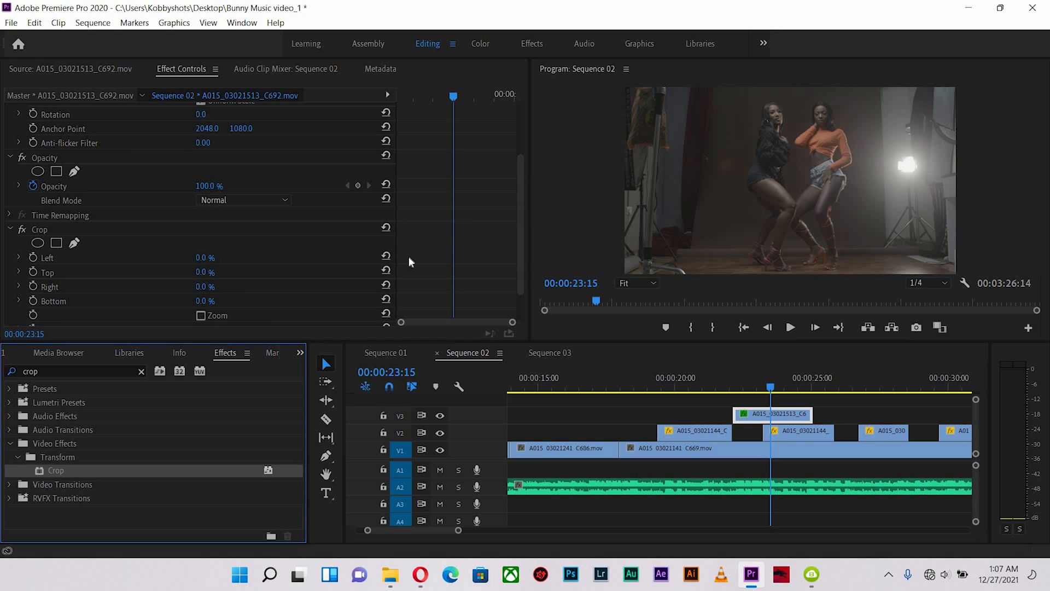
Crop the V3 dancers clip by 34.0% on its left and 32.0% on its right, with scale 99.0 and horizontal position 631.0
left_click_drag(203, 287, 218, 305)
key("ctrl+z")
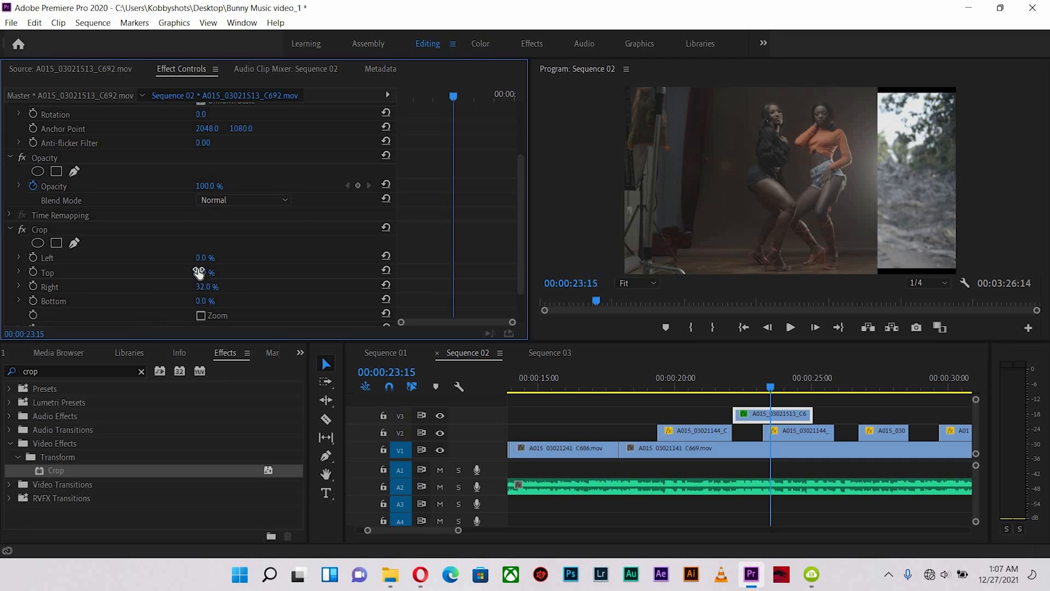
left_click_drag(203, 257, 225, 257)
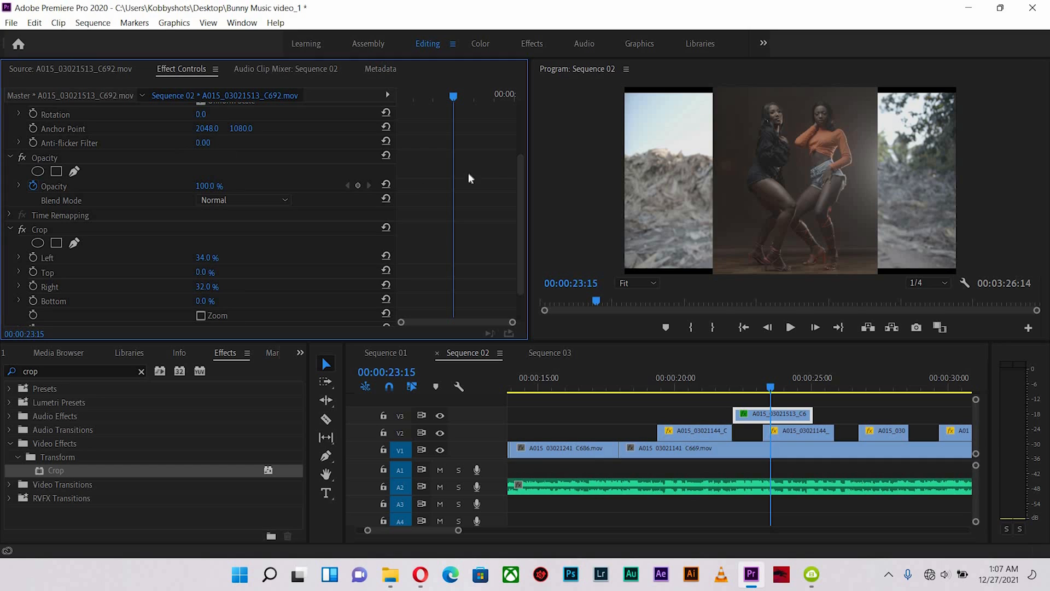
scroll(110, 185, "up", 3)
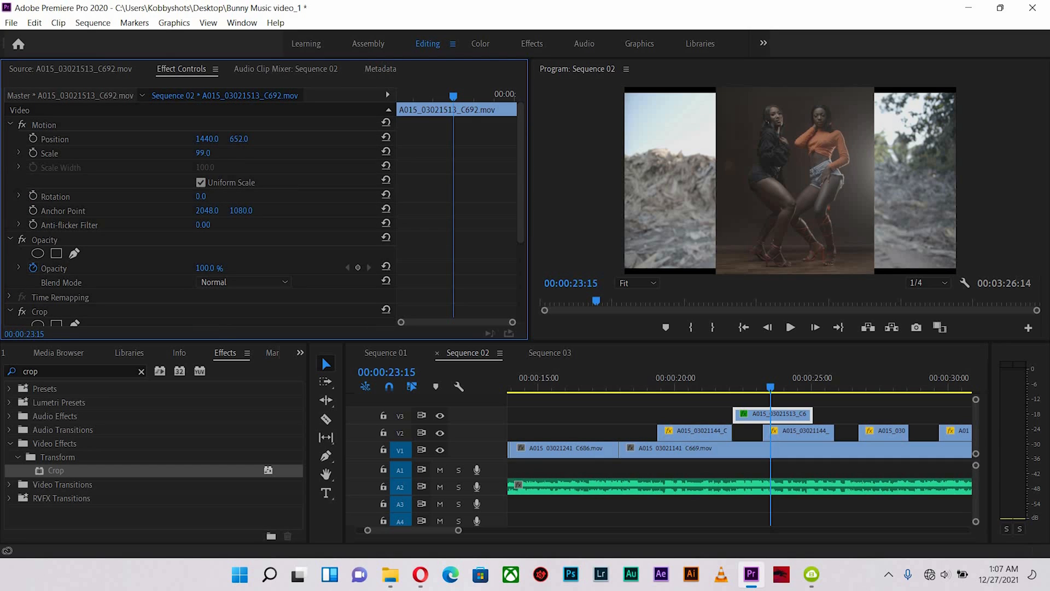
mouse_move(206, 139)
left_mouse_down()
mouse_move(1, 138)
mouse_move(199, 139)
mouse_move(186, 139)
left_mouse_up()
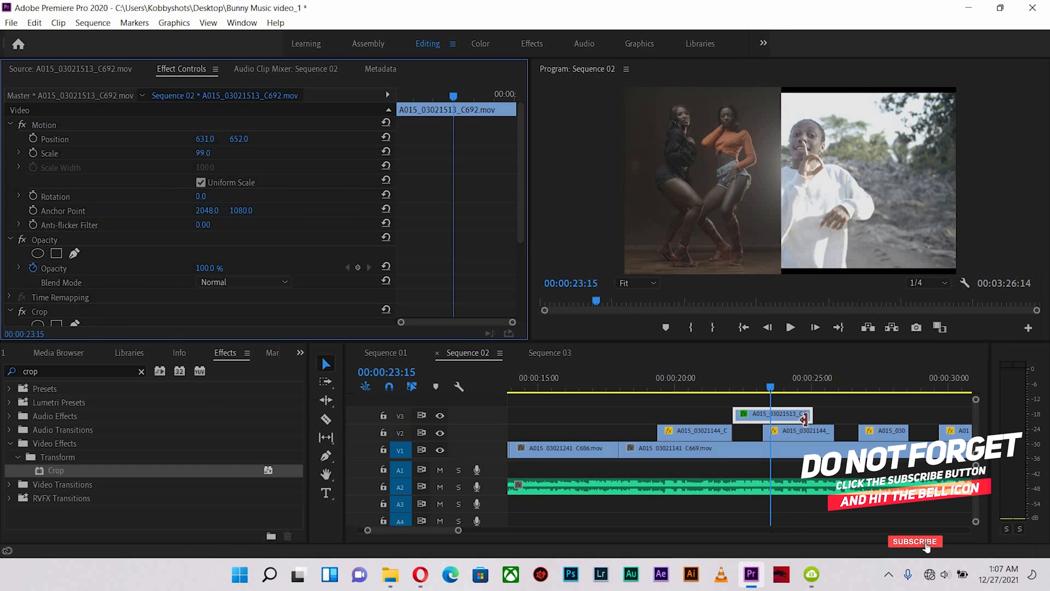
Duplicate the cropped dancers clip onto V4 and give the copy a scale of 105.0 and a position of 2091.0, 633.0
left_click_drag(804, 418, 883, 400)
left_click_drag(735, 401, 808, 399)
left_click_drag(205, 139, 955, 139)
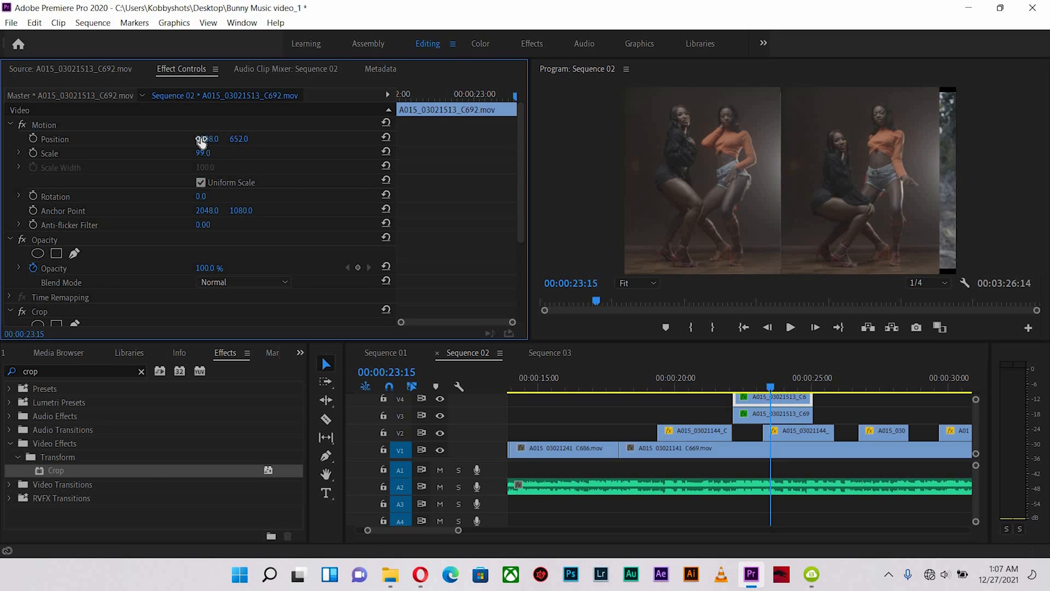
mouse_move(203, 152)
left_mouse_down()
mouse_move(201, 140)
mouse_move(253, 139)
mouse_move(203, 153)
left_mouse_up()
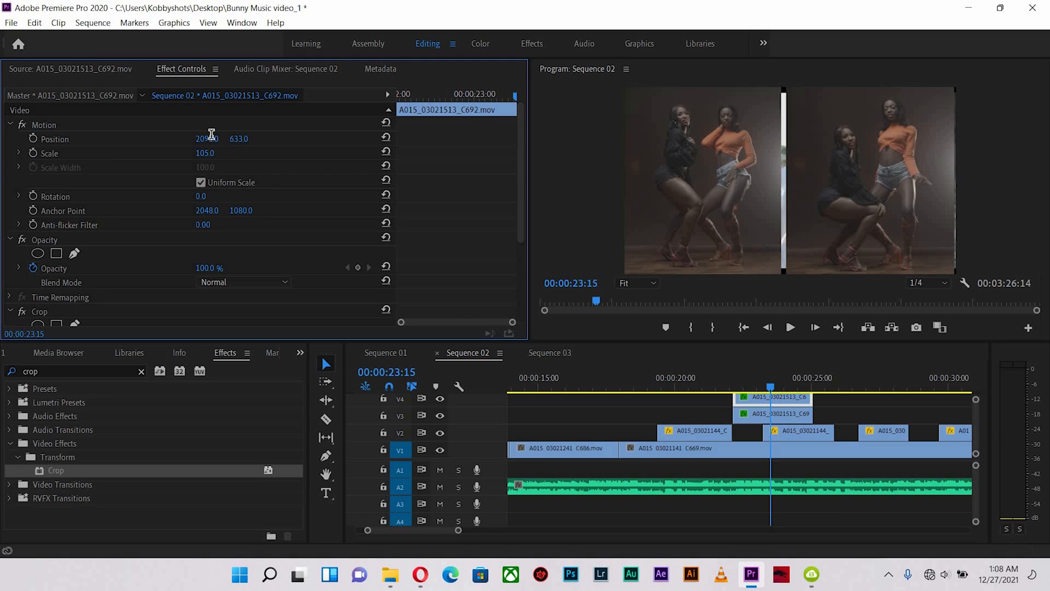
left_click(214, 134)
left_click(209, 137)
Set the speed of both dancers clips on V3 and V4 to 50%
right_click(772, 414)
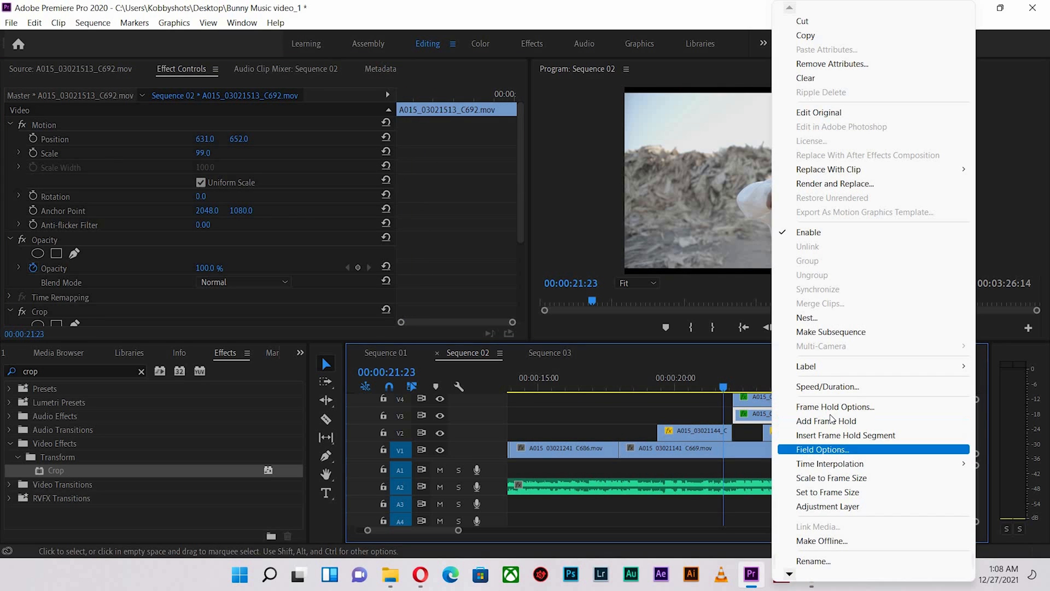
left_click(835, 387)
type("50")
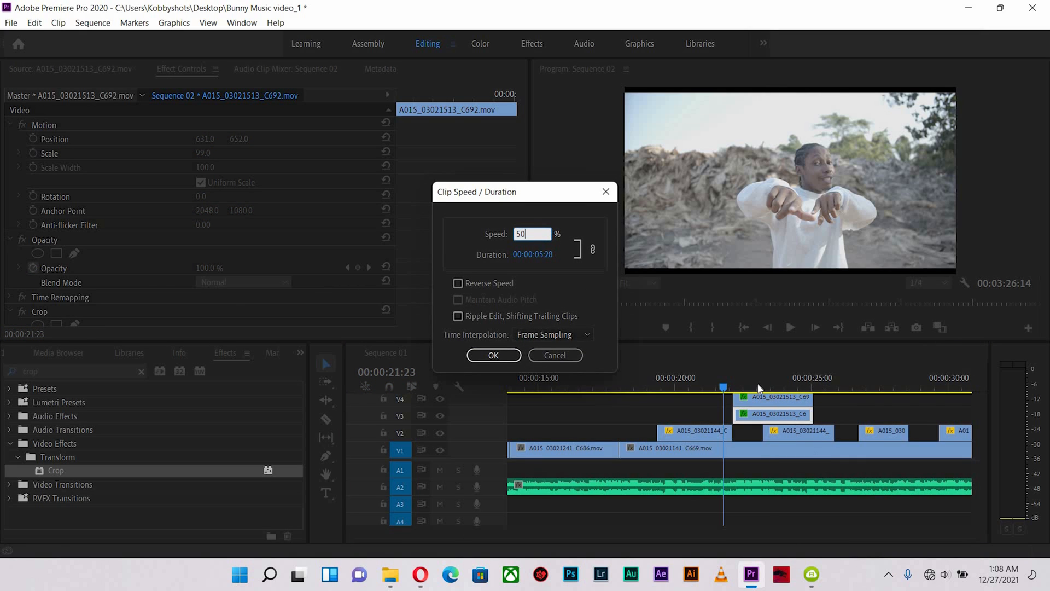
key("Return")
left_click(757, 385)
right_click(760, 399)
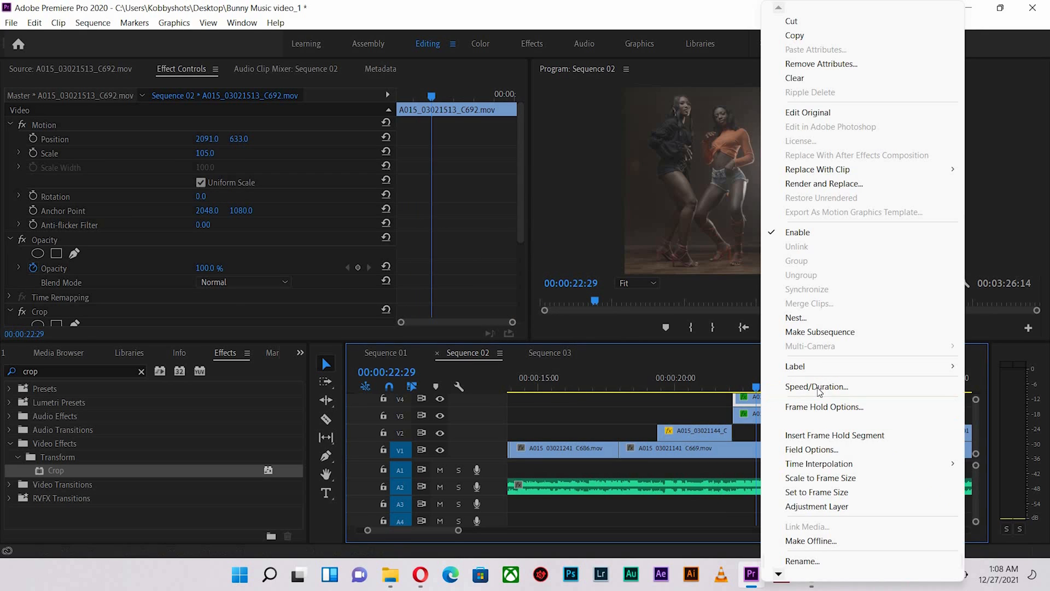
left_click(819, 388)
type("50")
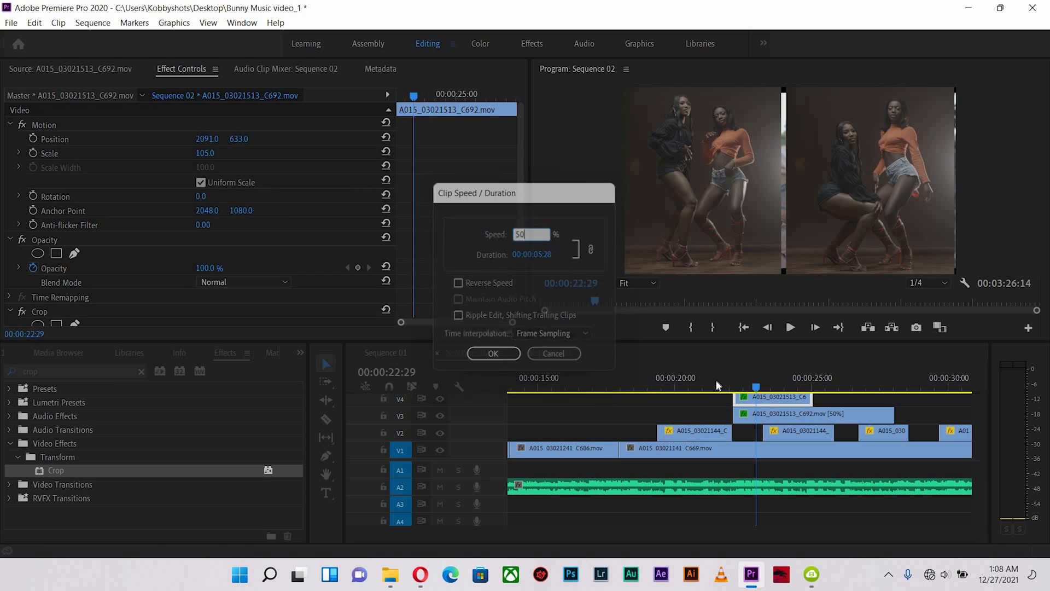
key("Return")
Play the slowed split-screen section from 00:00:22:00 and delete both dancers clips from V3 and V4
left_click(731, 377)
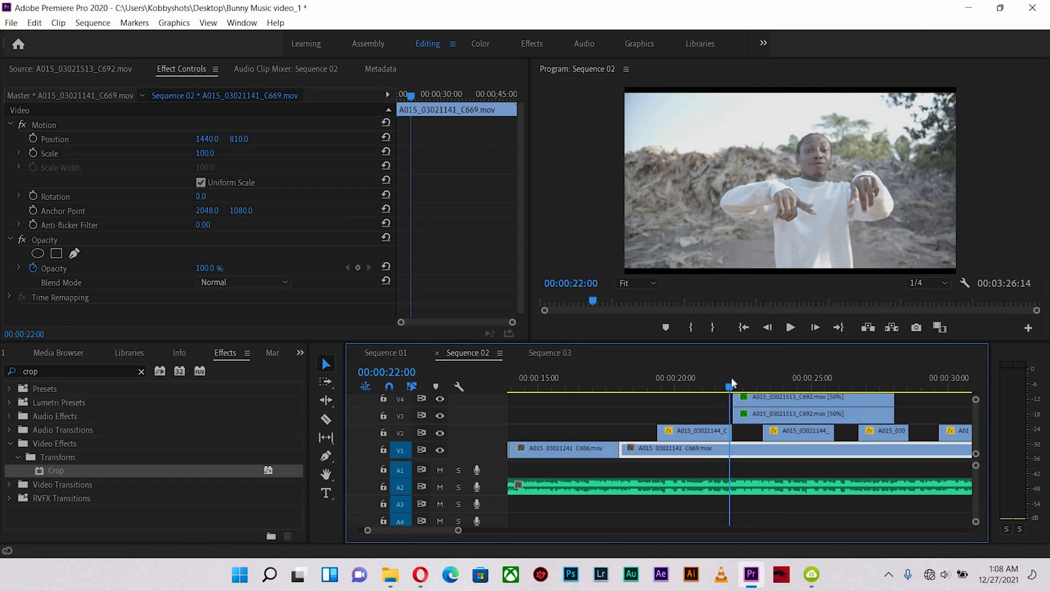
key("space")
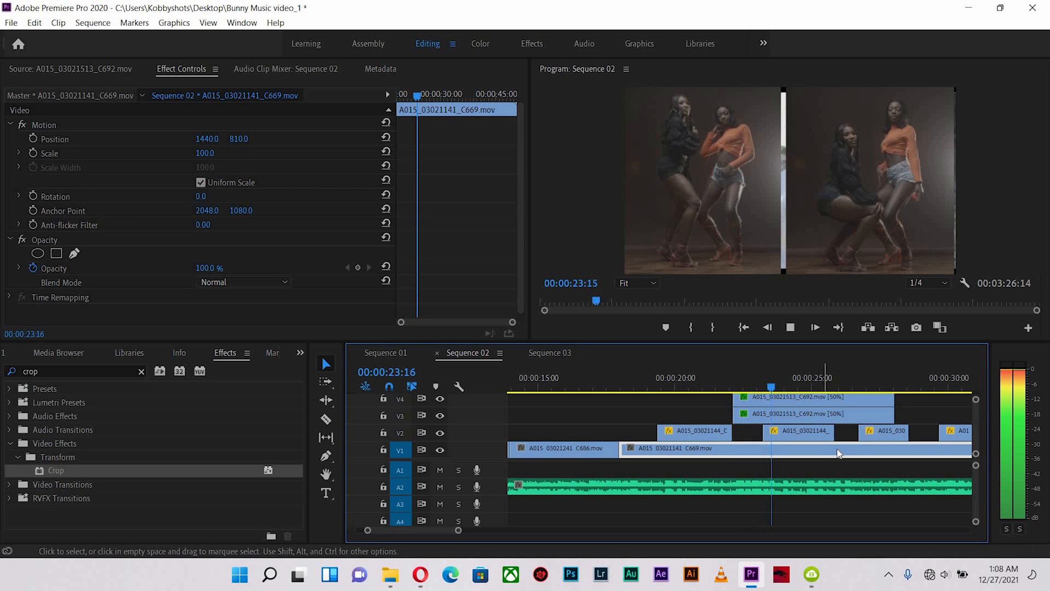
key("space")
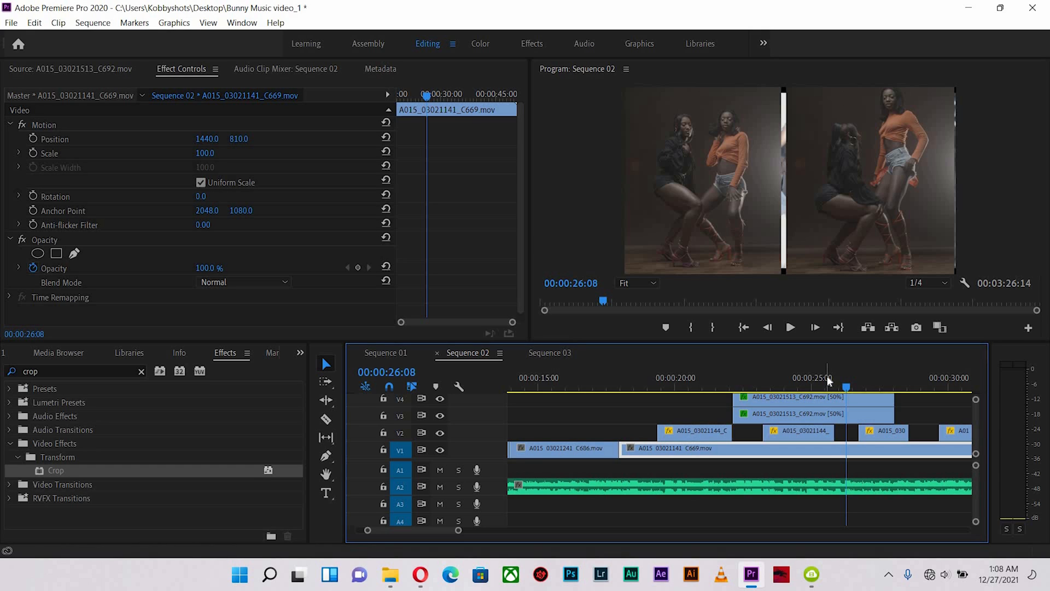
left_click(759, 378)
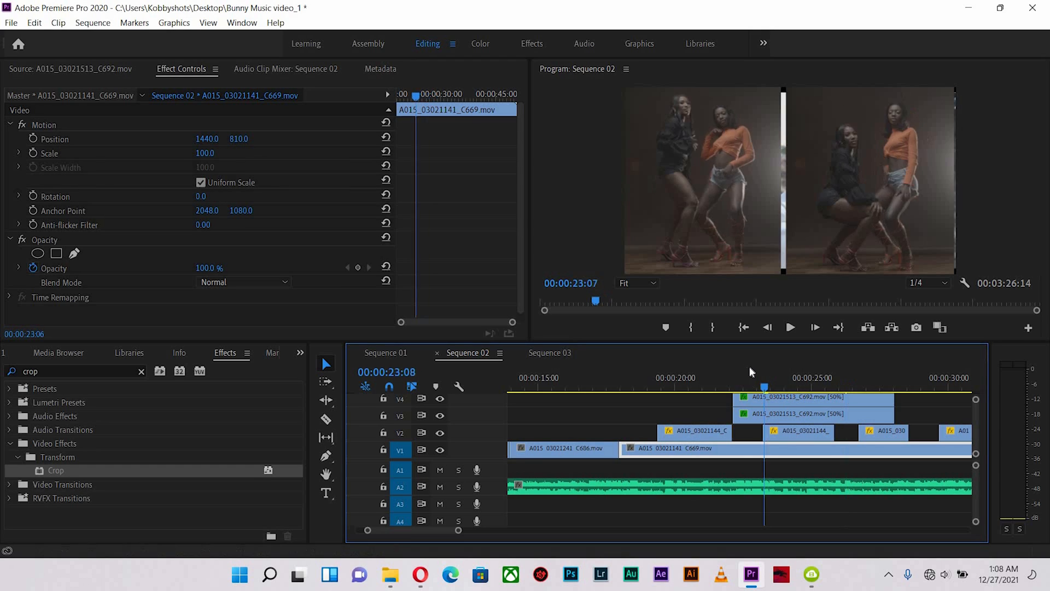
key("space")
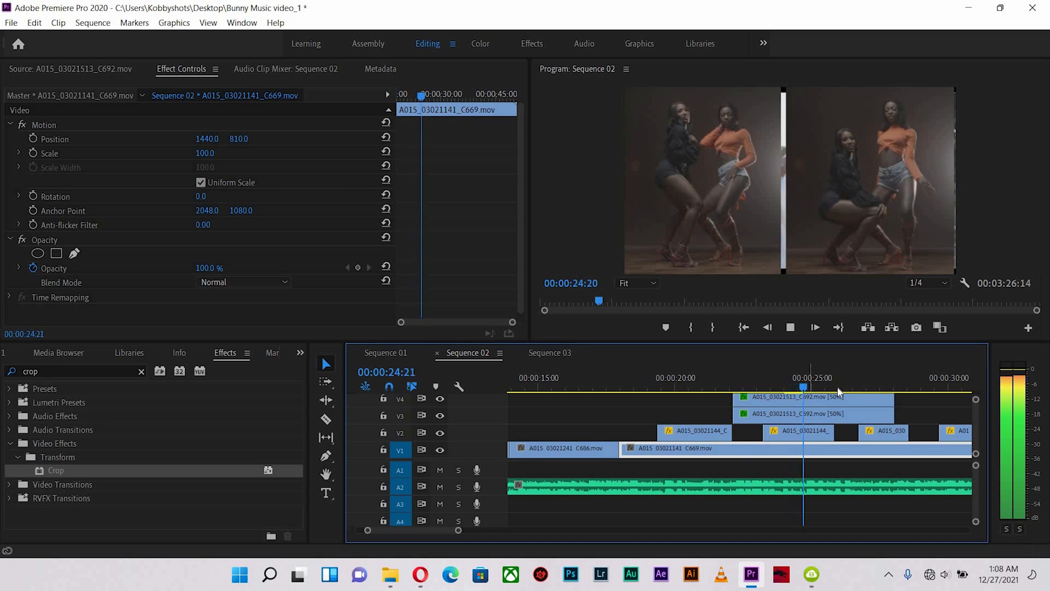
key("space")
left_click_drag(902, 397, 834, 413)
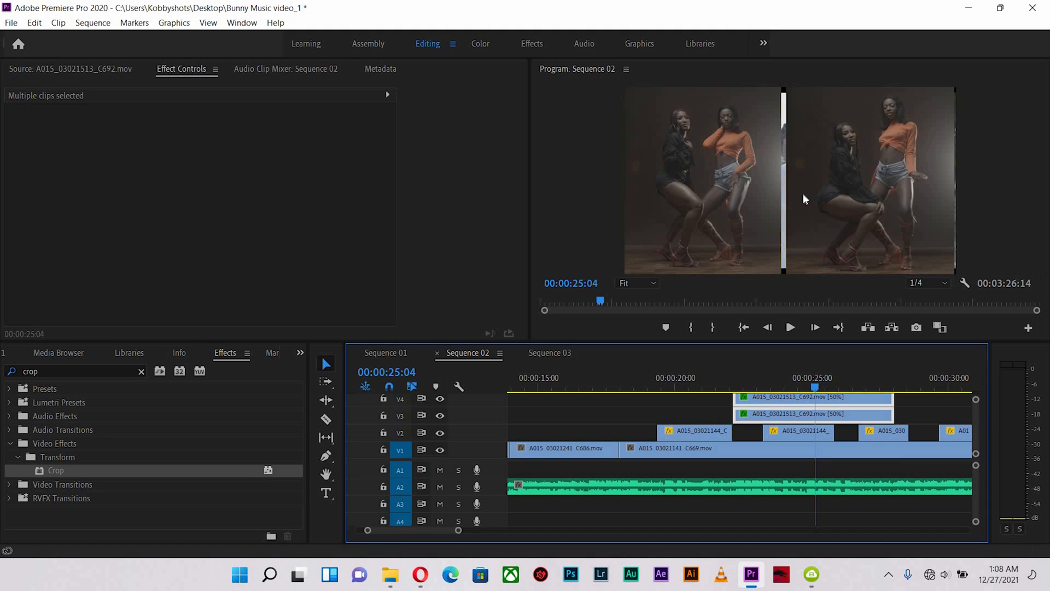
key("Delete")
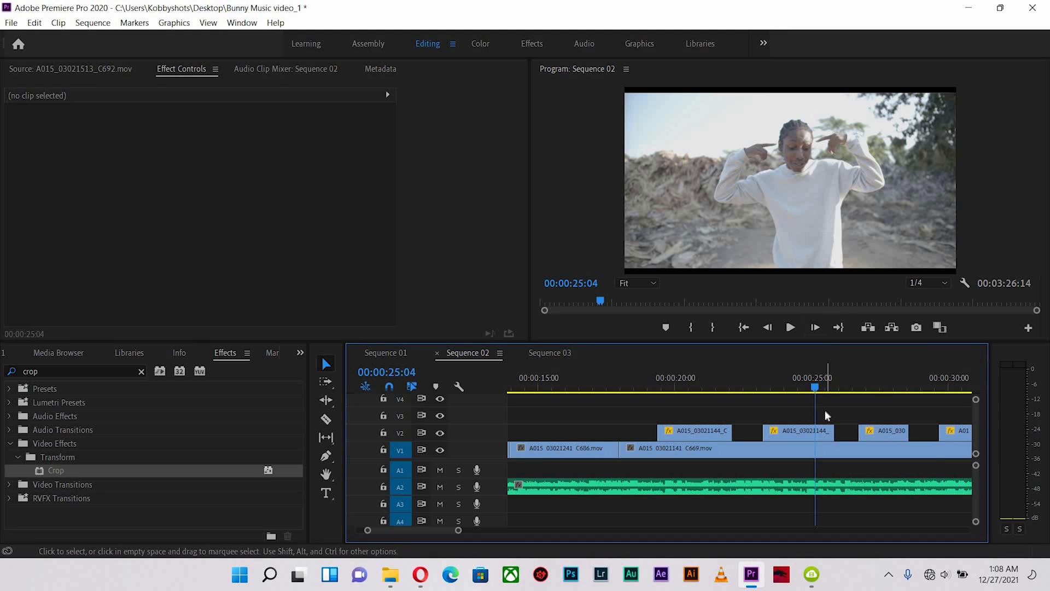
Survey the V1 and V2 clip arrangement from about 00:00:37 to the cut into A015_03021149_C672.mov near 00:00:51
key("minus")
key("minus")
left_click(761, 376)
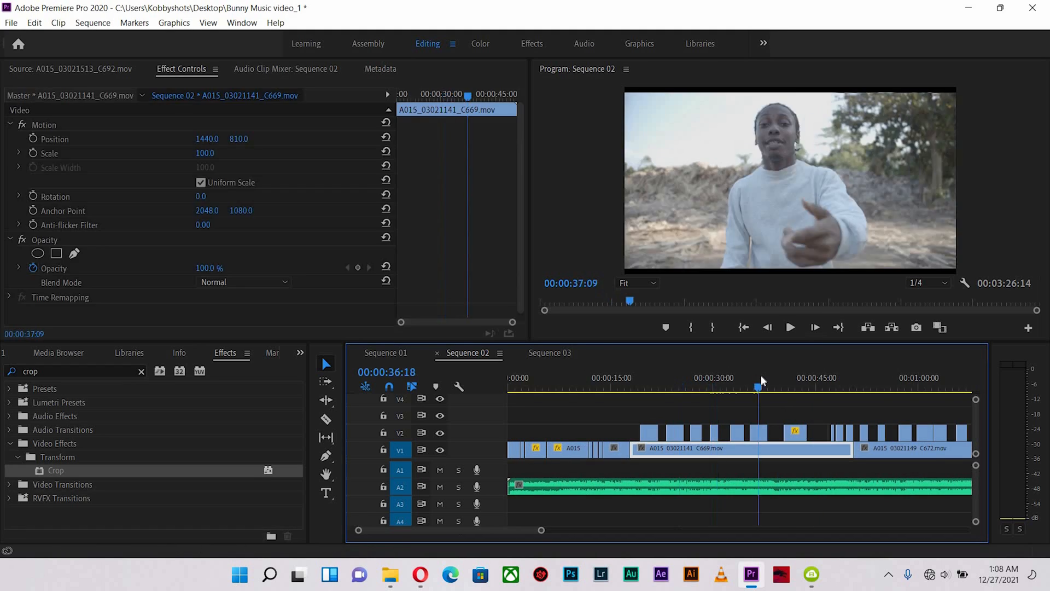
key("minus")
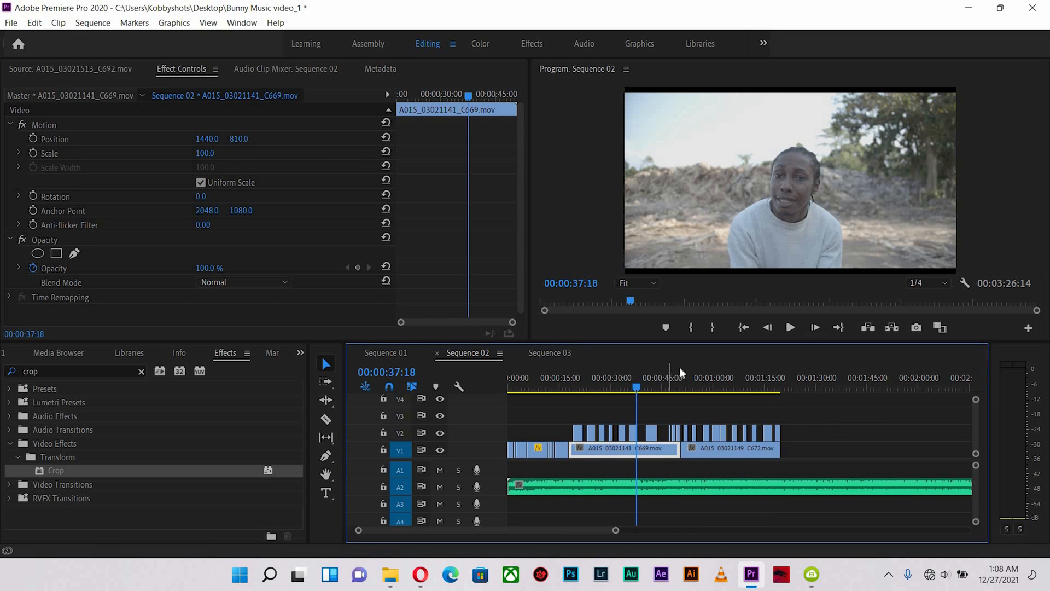
left_click(680, 370)
key("equal")
key("equal")
key("equal")
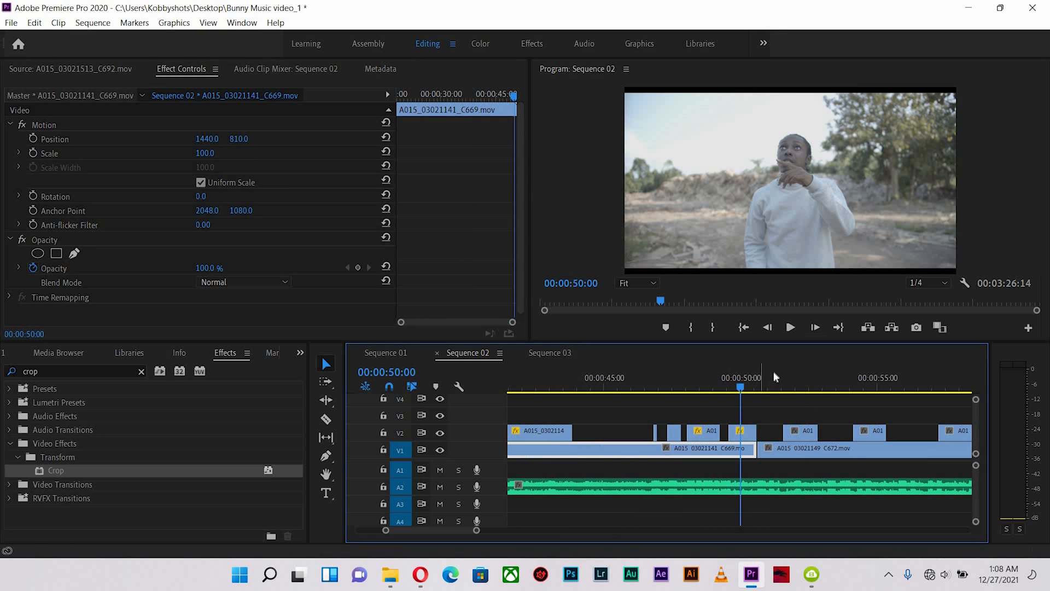
left_click(773, 370)
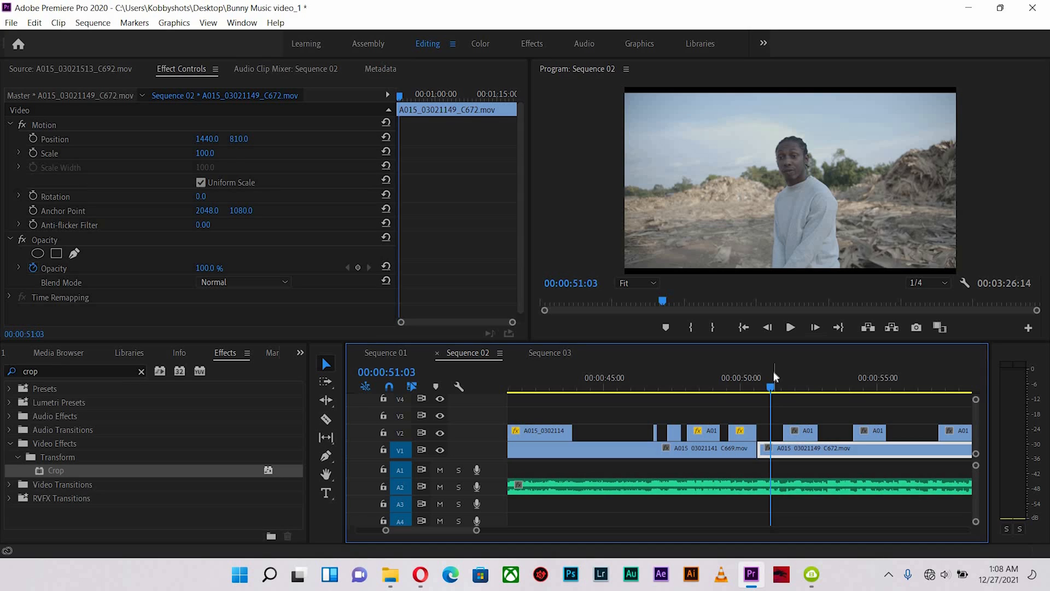
key("minus")
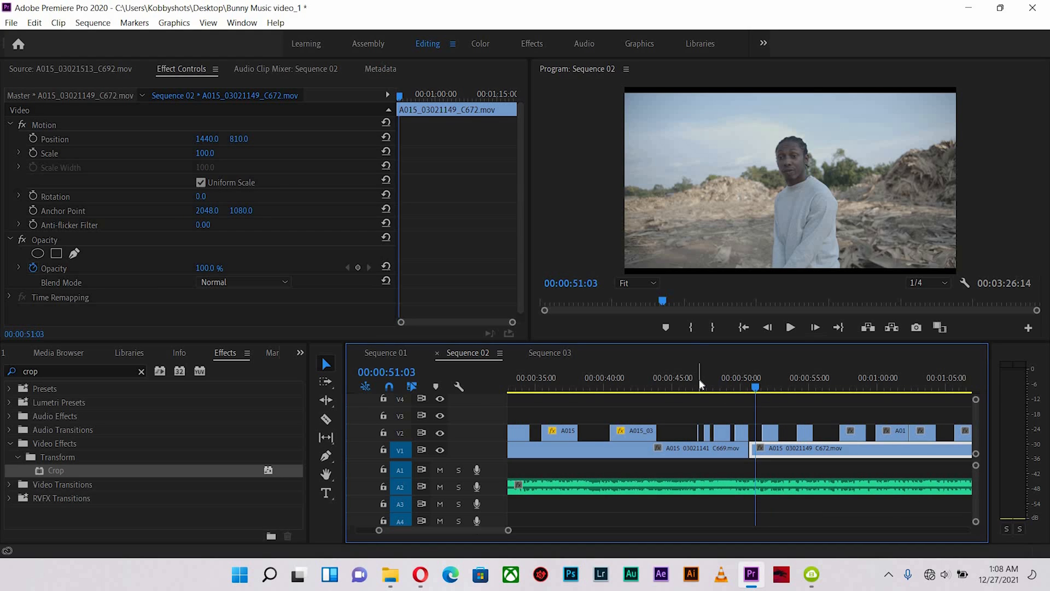
key("minus")
key("equal")
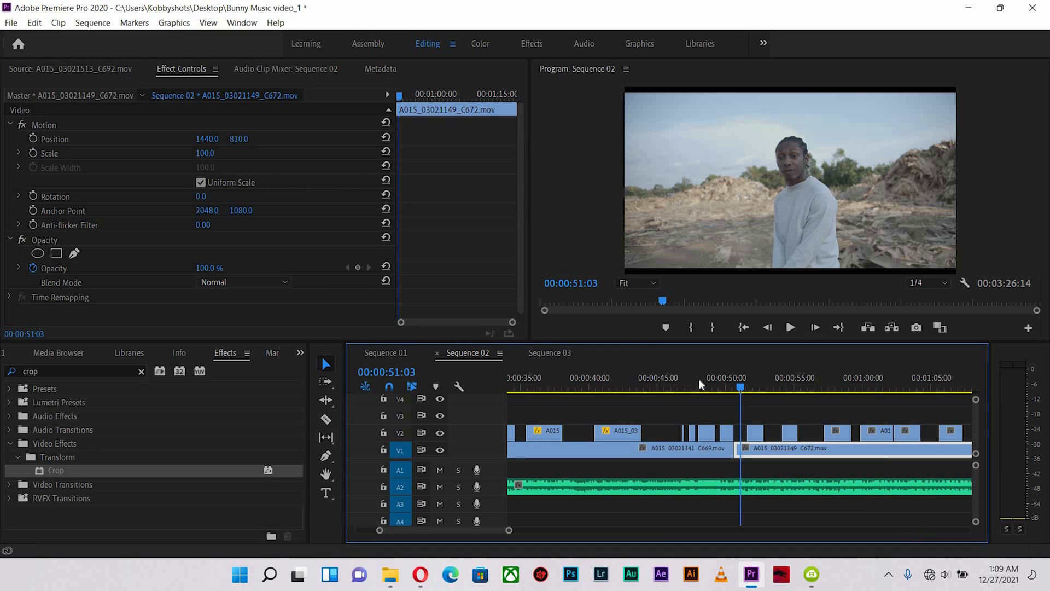
key("minus")
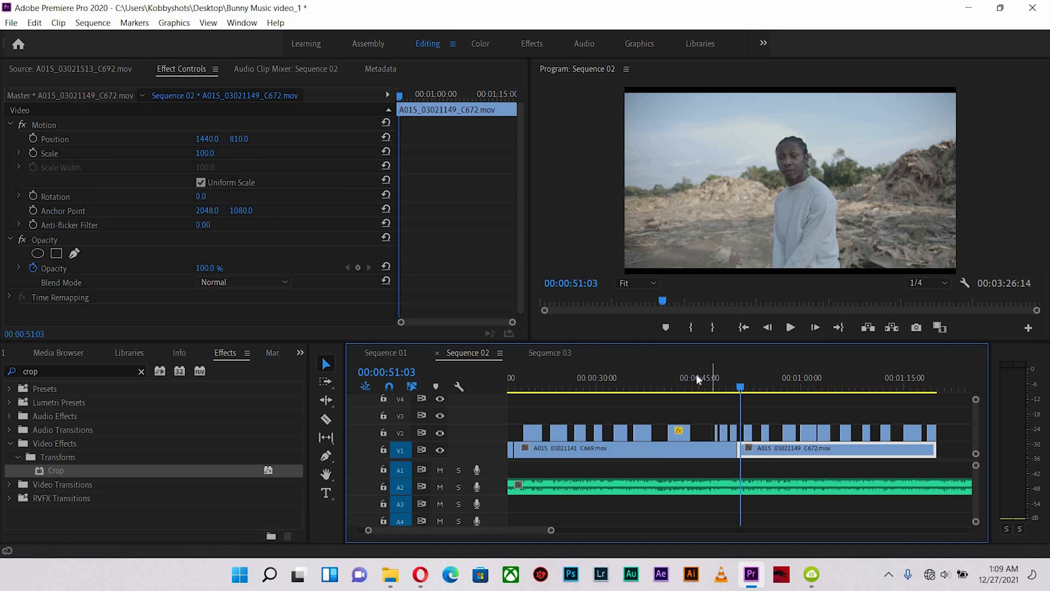
Play the V1 cut from A015_03021141_C669.mov to A015_03021149_C672.mov, starting at 00:00:50:11
left_click(652, 375)
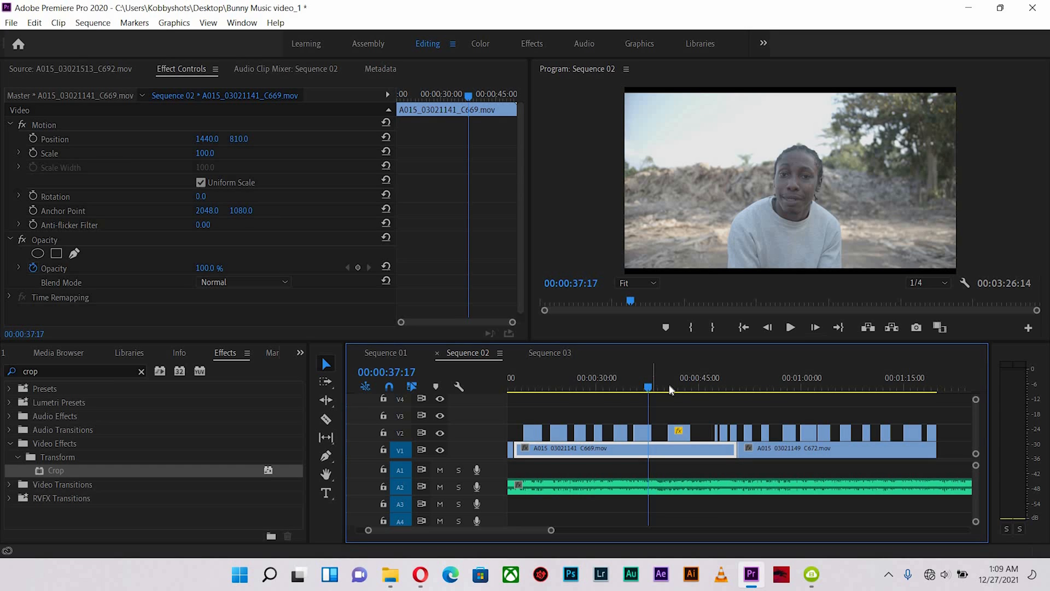
left_click(736, 375)
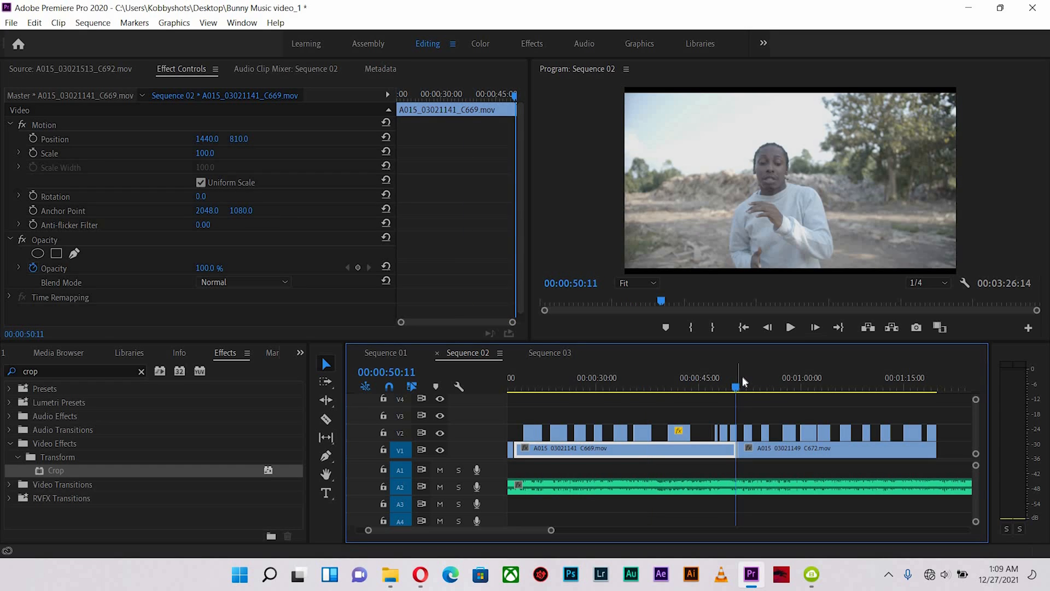
key("space")
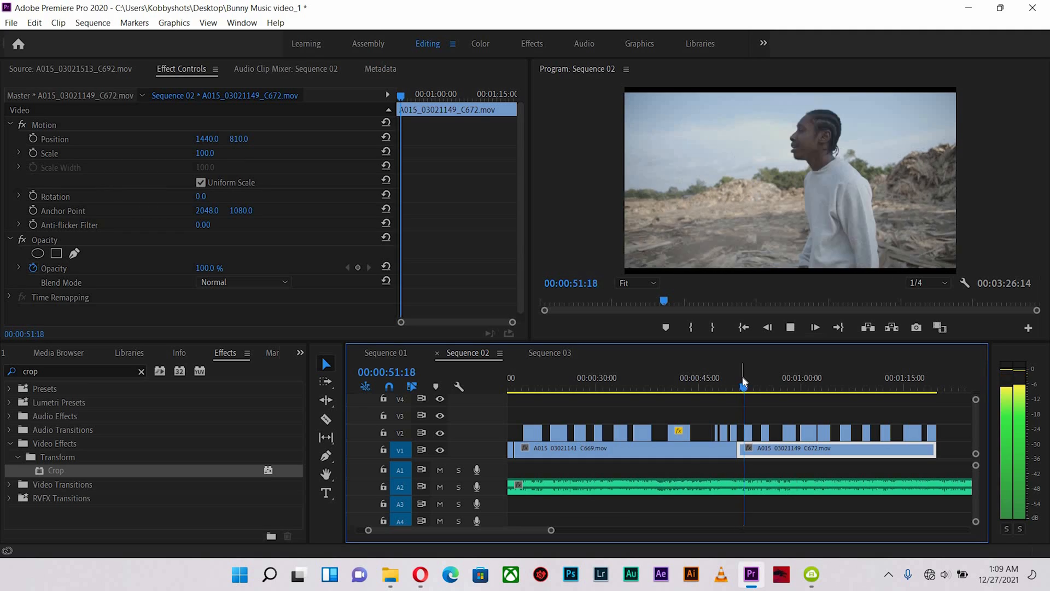
key("space")
left_click(658, 377)
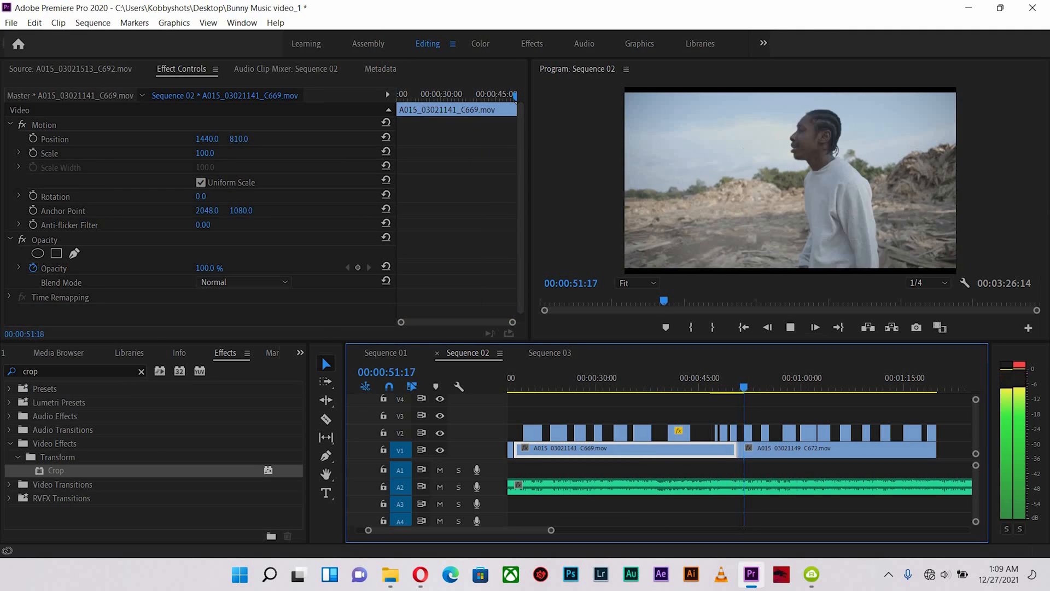
Examine the V2 shots above A015_03021149_C672.mov between 00:01:09:12 and 00:01:14:10
left_click(865, 378)
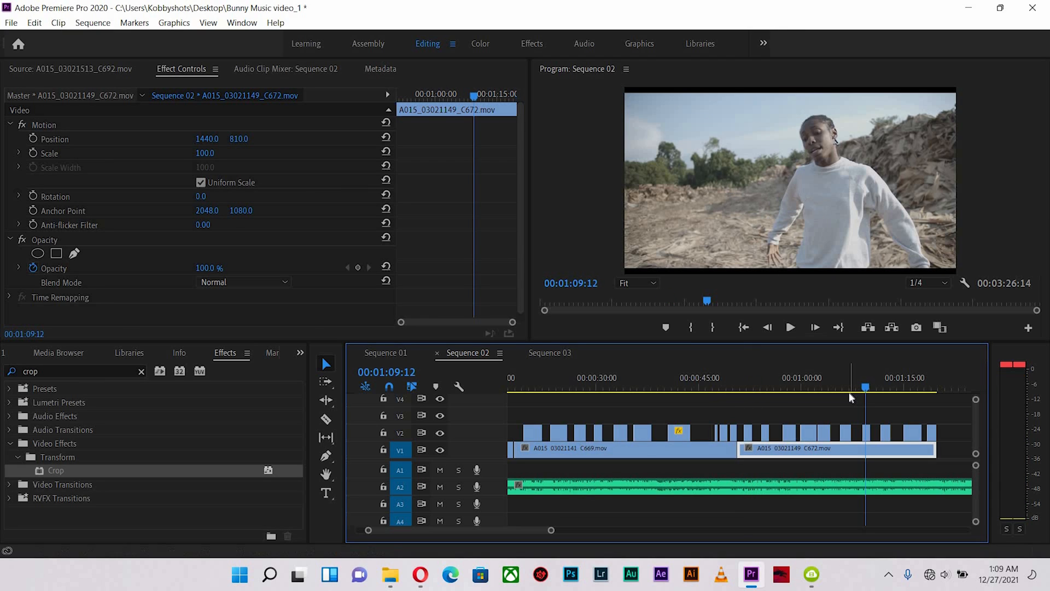
key("minus")
left_click_drag(747, 387, 766, 428)
key("equal")
key("equal")
left_click(727, 376)
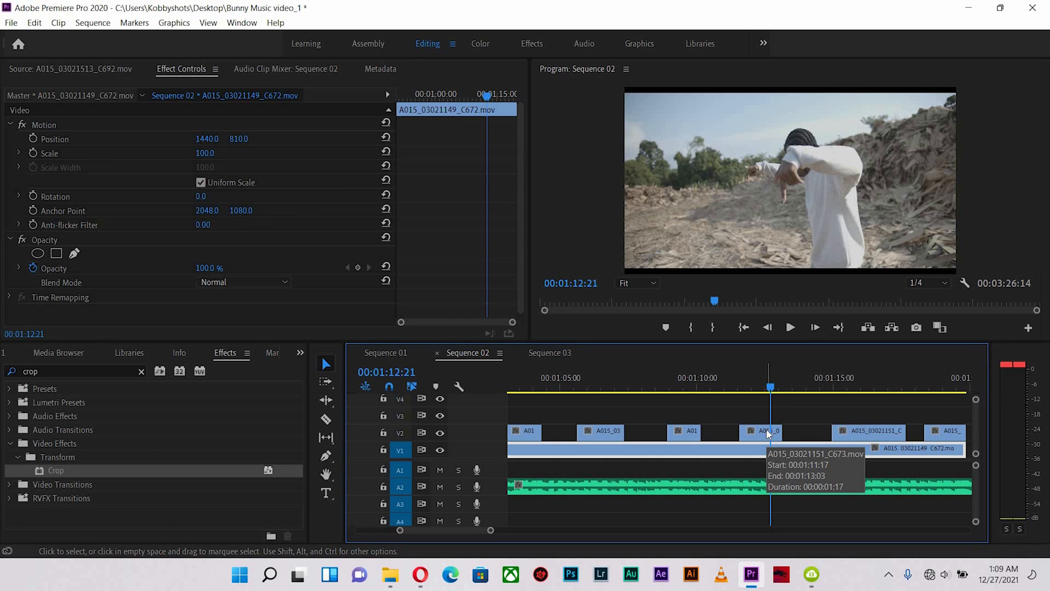
left_click(815, 381)
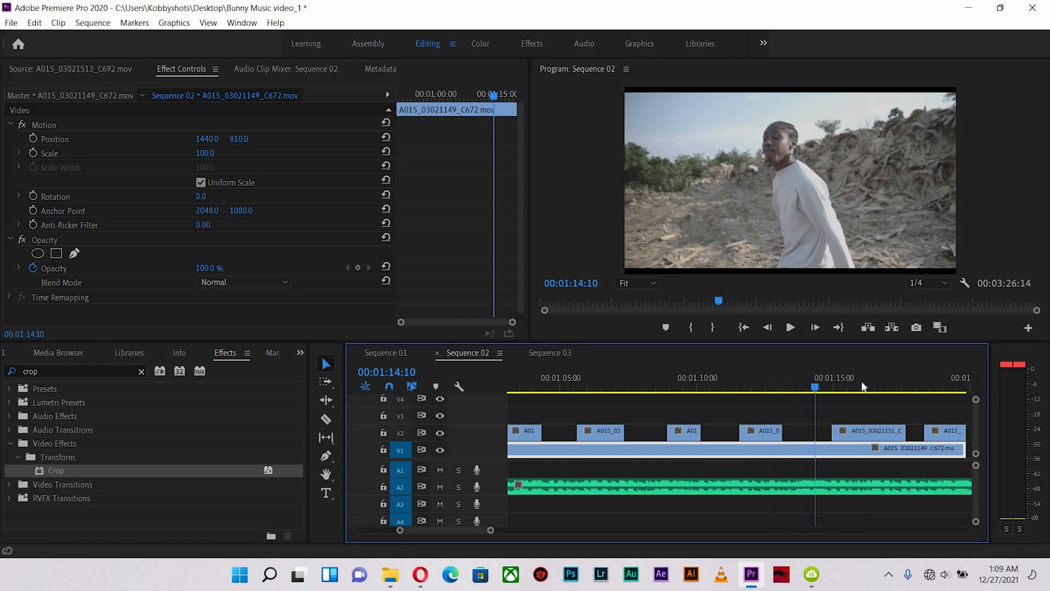
Survey the V2 shots above A015_03021149_C672.mov between 00:01:00:14 and 00:01:16:00
left_click(862, 386)
key("minus")
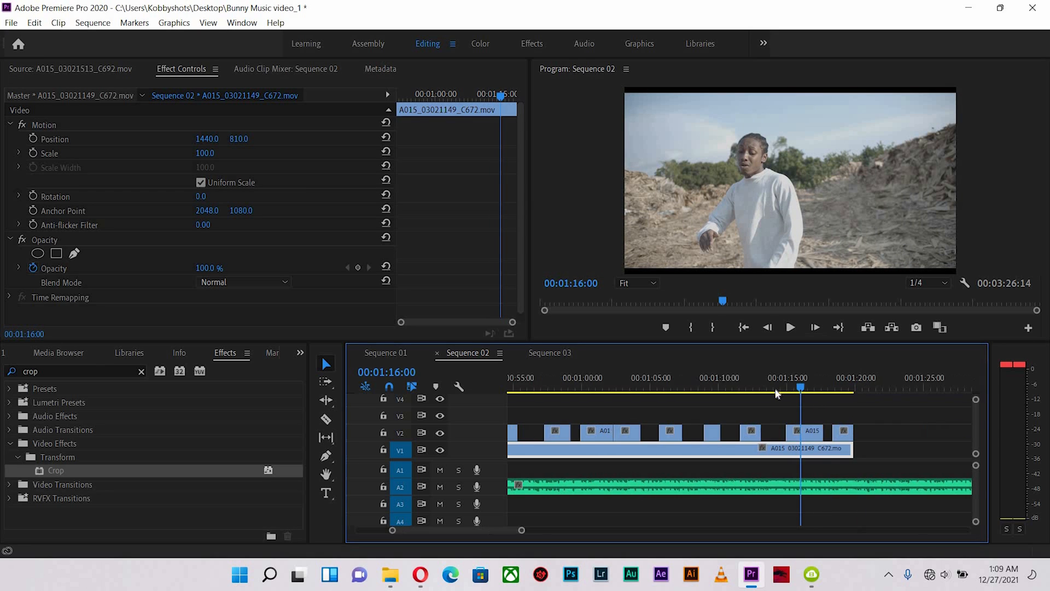
key("minus")
key("equal")
key("equal")
left_click_drag(794, 392, 642, 396)
key("minus")
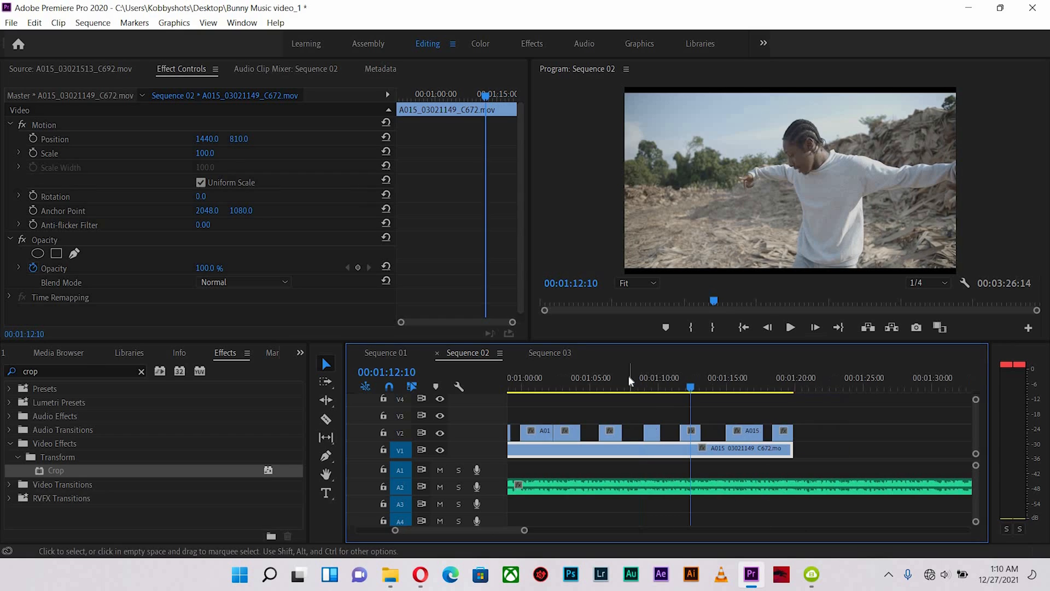
left_click(620, 375)
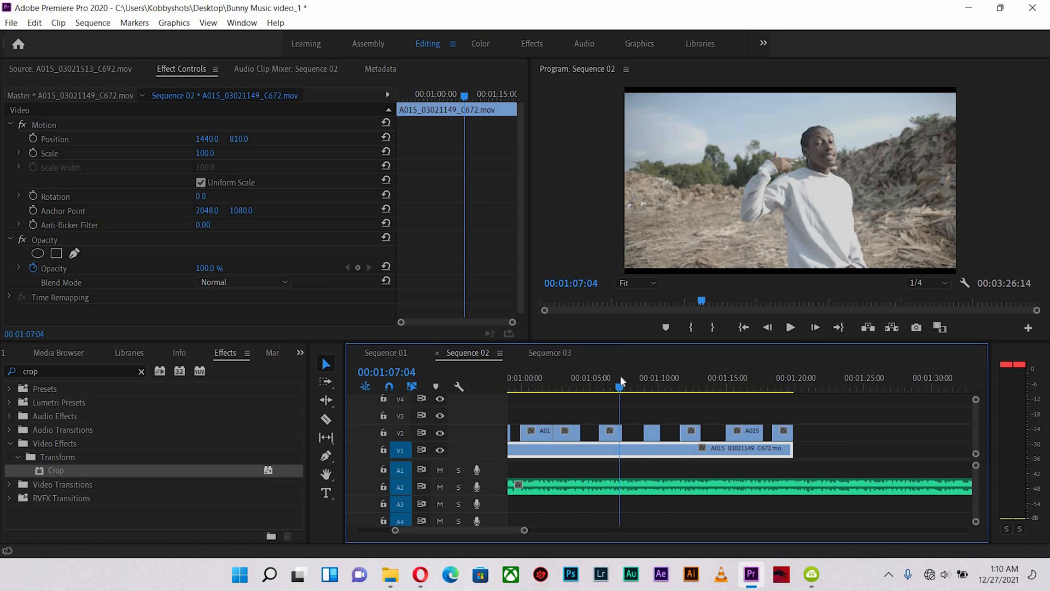
scroll(620, 375, "up", 3)
left_click(650, 386)
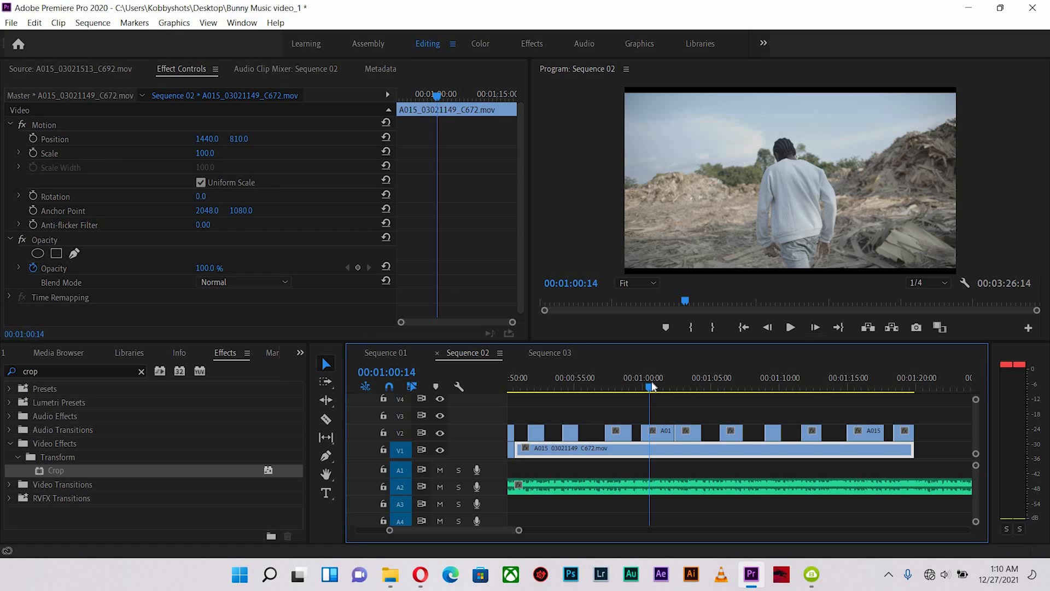
key("minus")
key("minus")
key("equal")
left_click(798, 386)
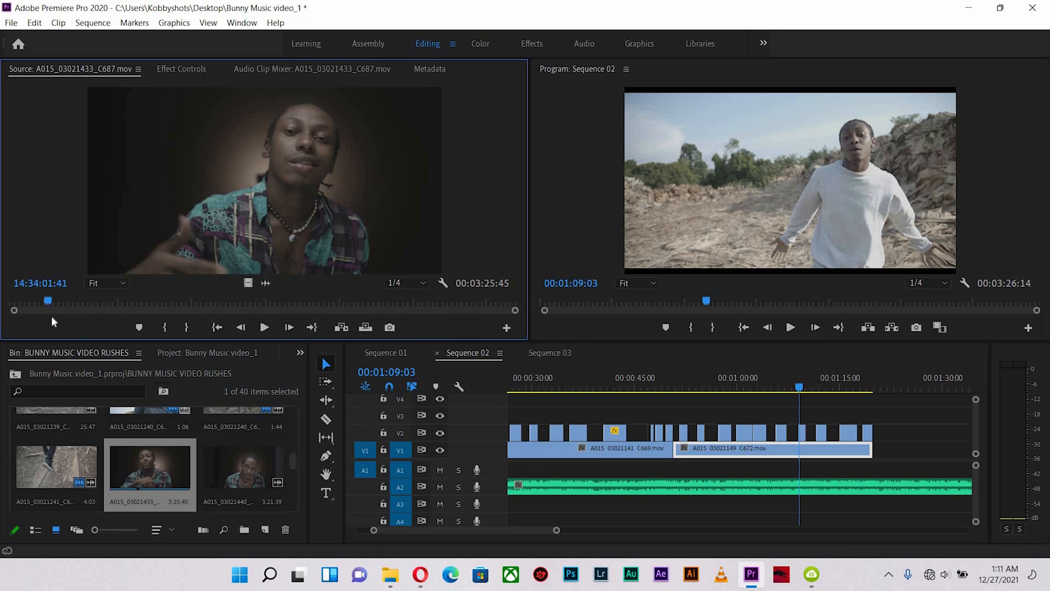
Mark an In point at 14:34:01:41 in A015_03021433_C687.mov and locate the start of A015_03021141_C669.mov in Sequence 02
key("i")
left_click(530, 387)
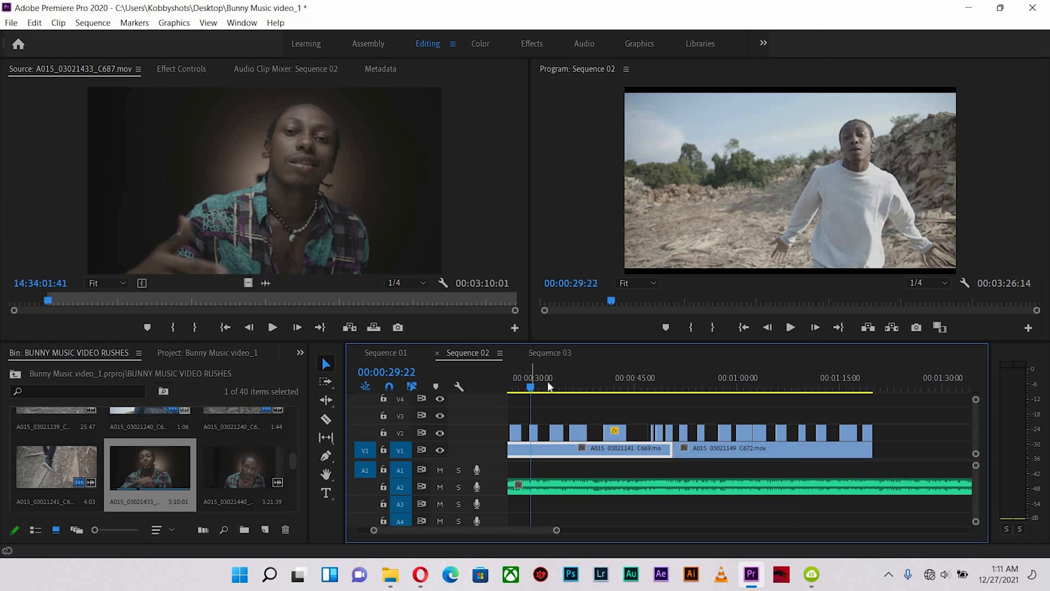
key("minus")
key("minus")
left_click(541, 388)
key("equal")
key("equal")
key("equal")
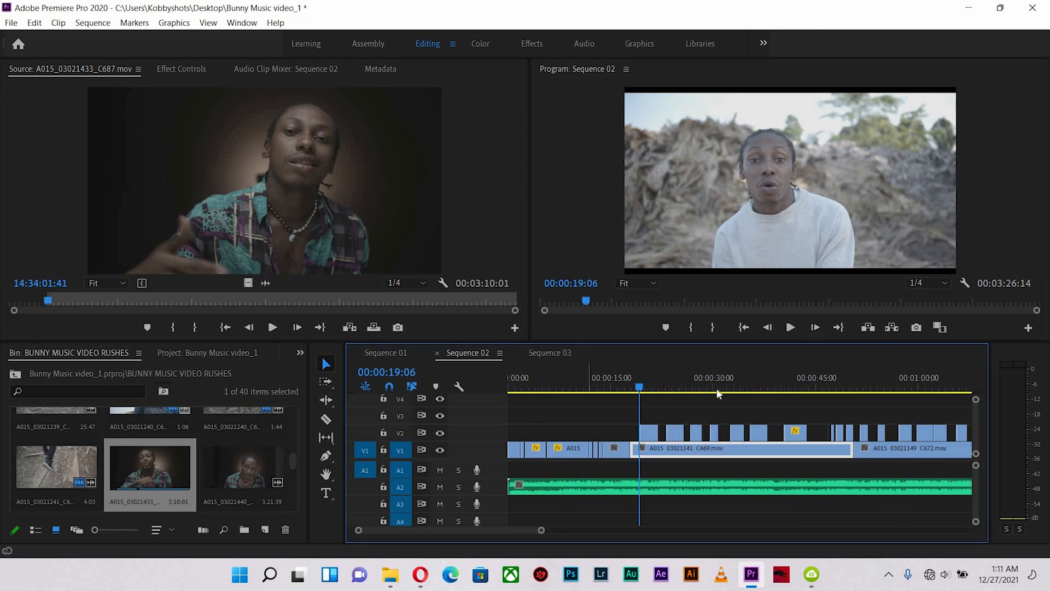
Place A015_03021433_C687.mov on V3 at 00:00:18:11 and scale it to frame size
left_click_drag(728, 378, 812, 463)
left_click(732, 381)
right_click(768, 413)
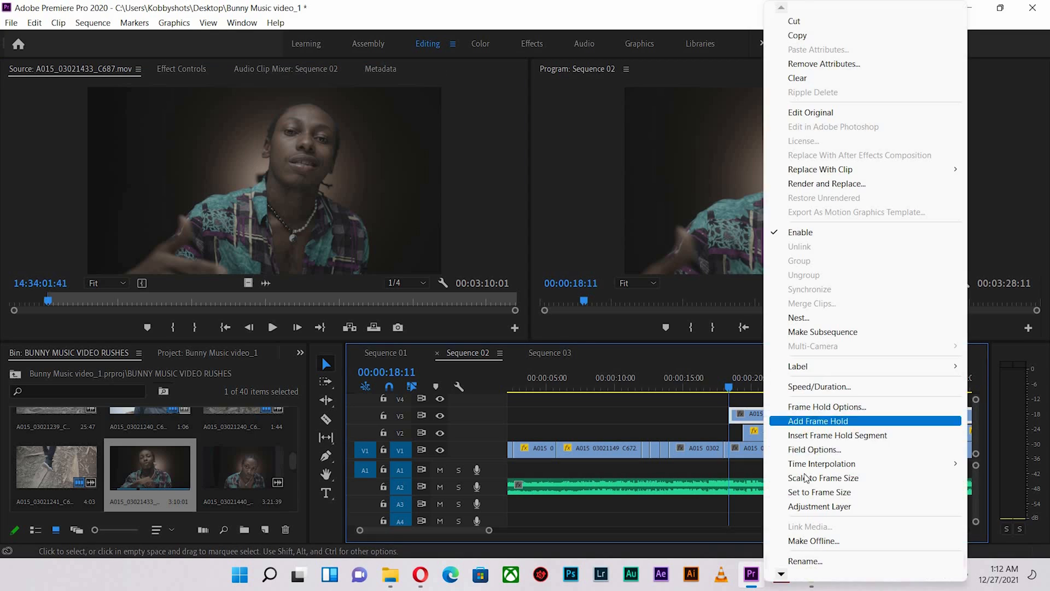
left_click(802, 477)
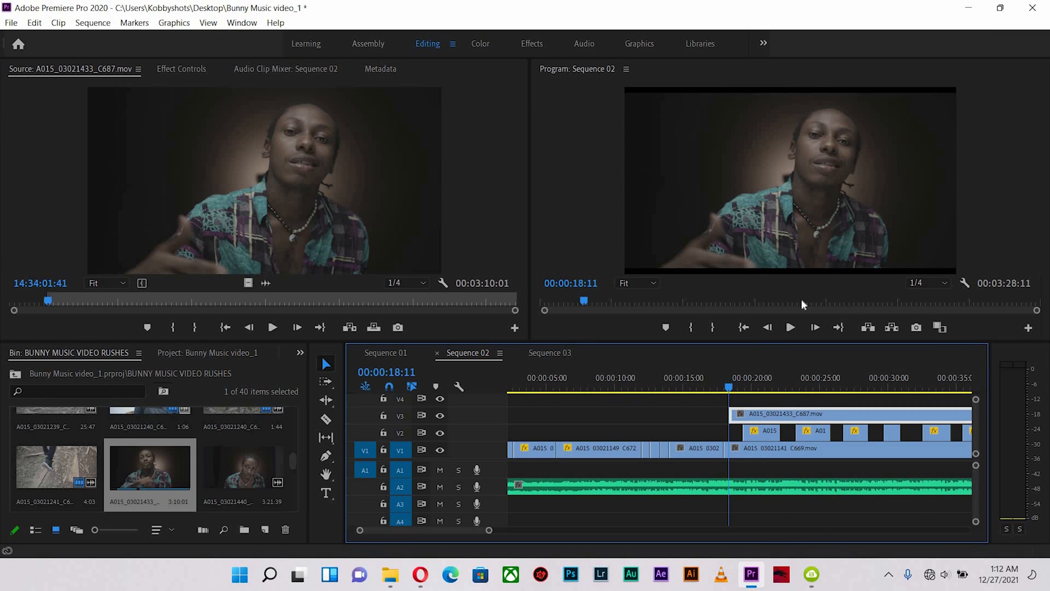
Slide the V3 clip A015_03021433_C687.mov three frames earlier to sync it with the song, and play the section from 00:00:18:07
key("space")
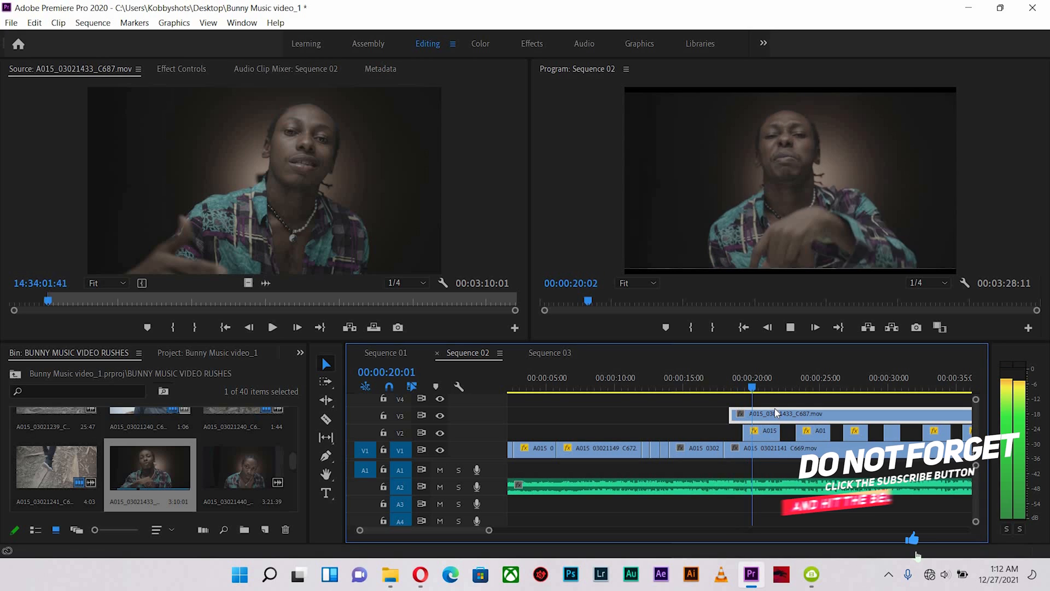
key("space")
key("equal")
left_click(642, 375)
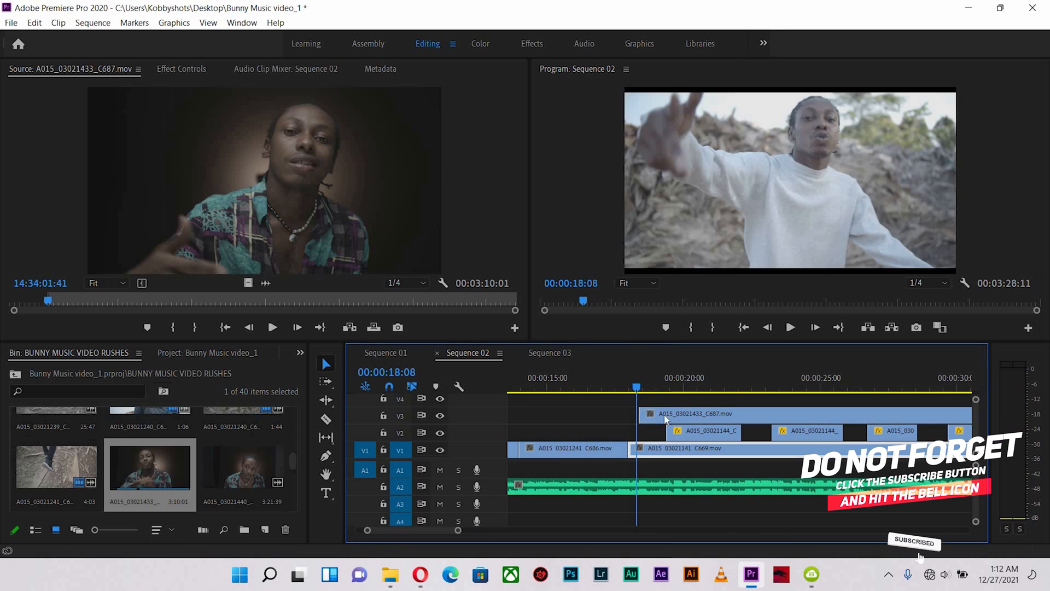
key("equal")
key("equal")
key("equal")
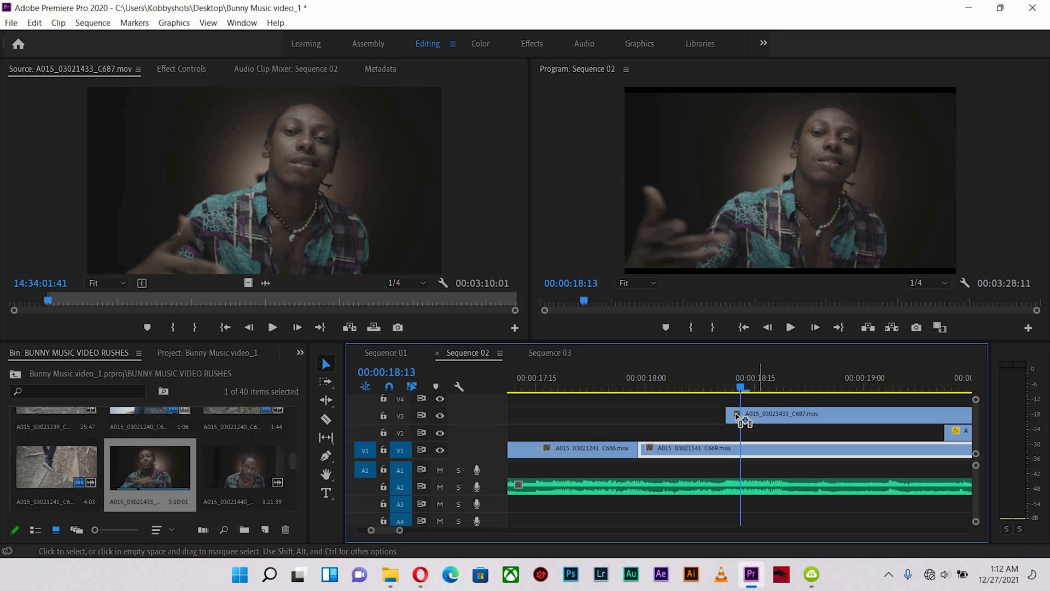
left_click_drag(739, 416, 716, 416)
left_click(697, 386)
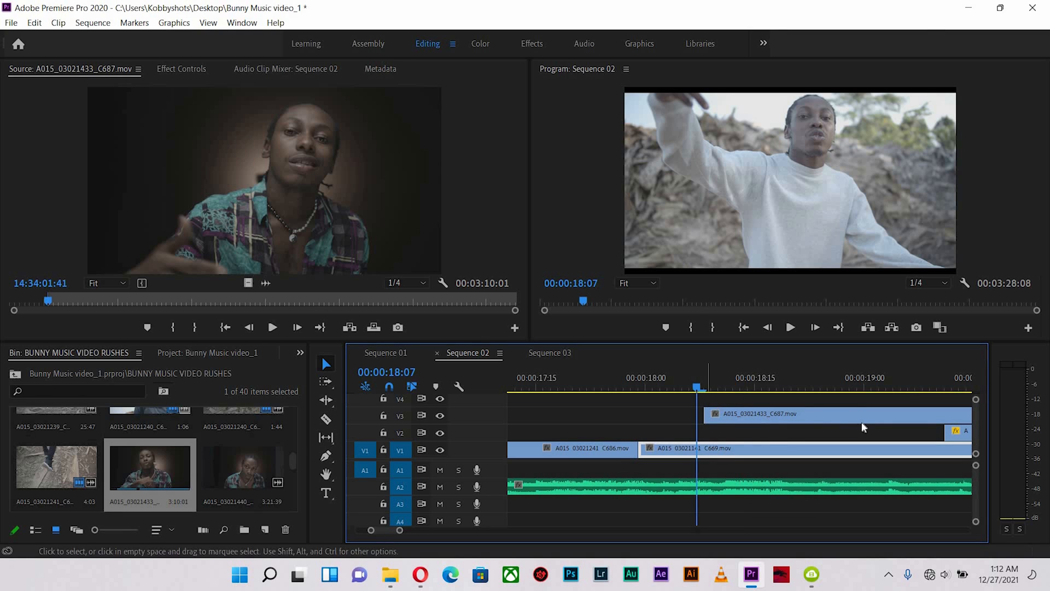
key("minus")
key("minus")
key("space")
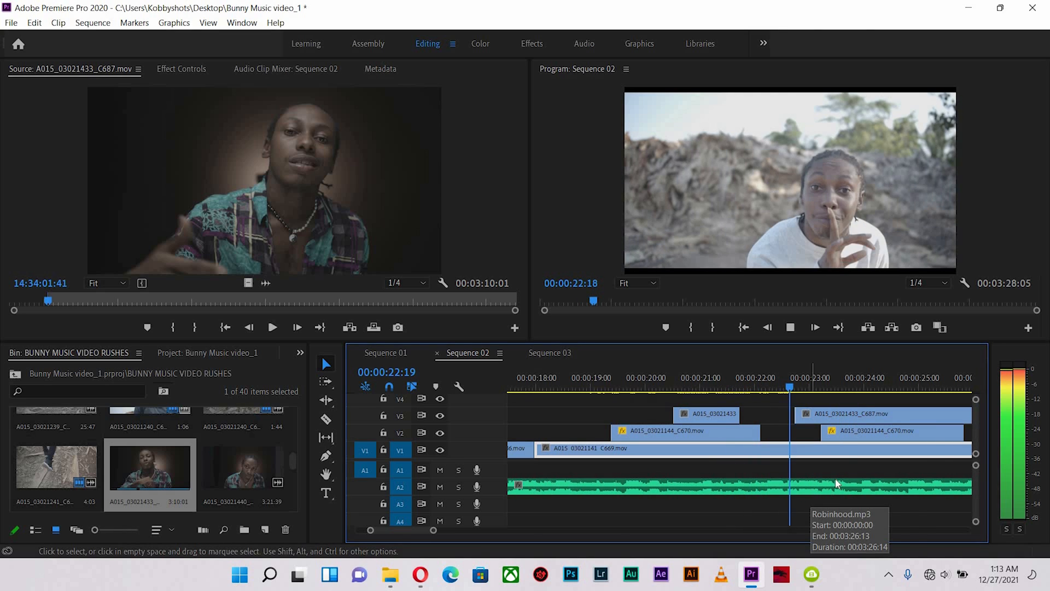
Split the V3 clip A015_03021433_C687.mov at 00:00:23:21 and trim the remainder's start to about 00:00:25:00
key("space")
key("c")
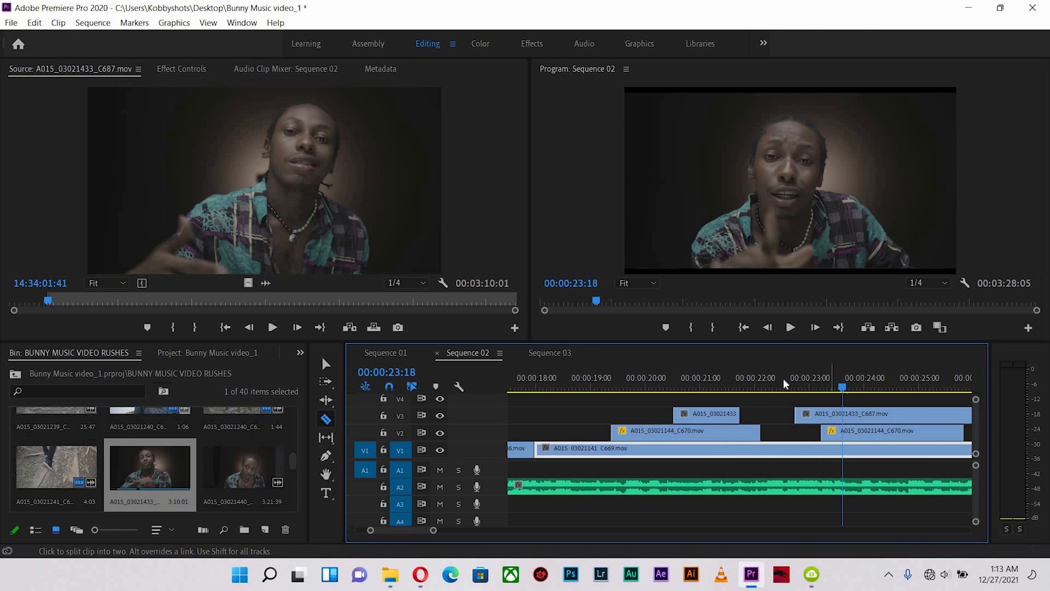
left_click_drag(791, 385, 784, 385)
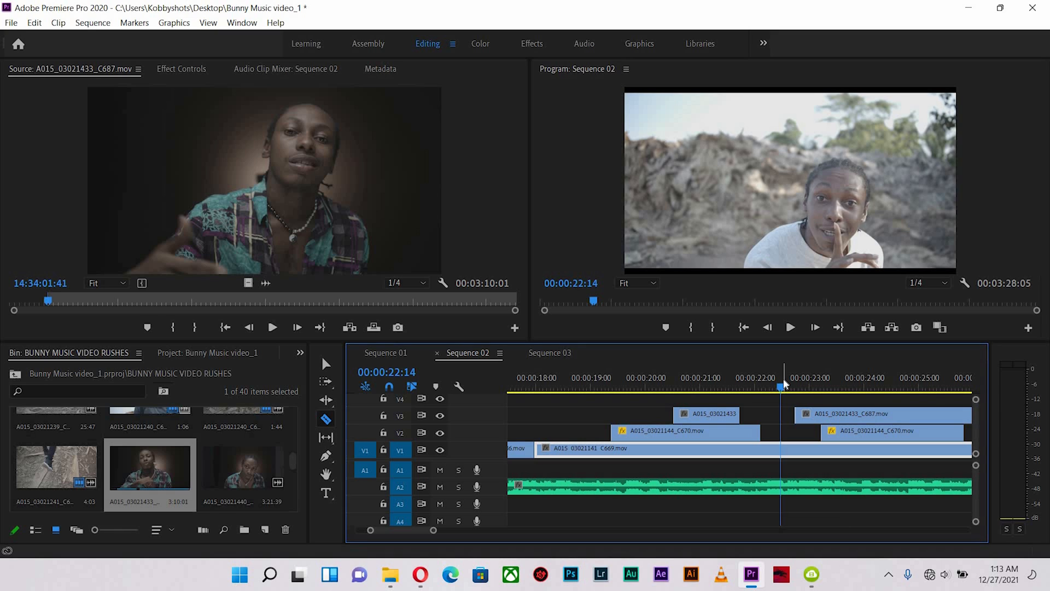
left_click_drag(796, 388, 771, 393)
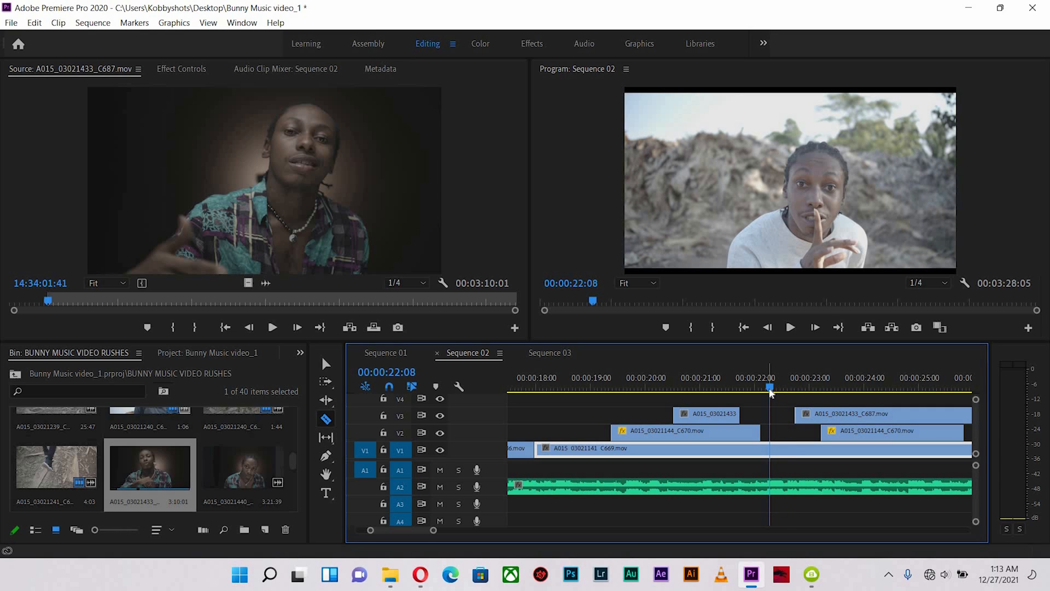
key("space")
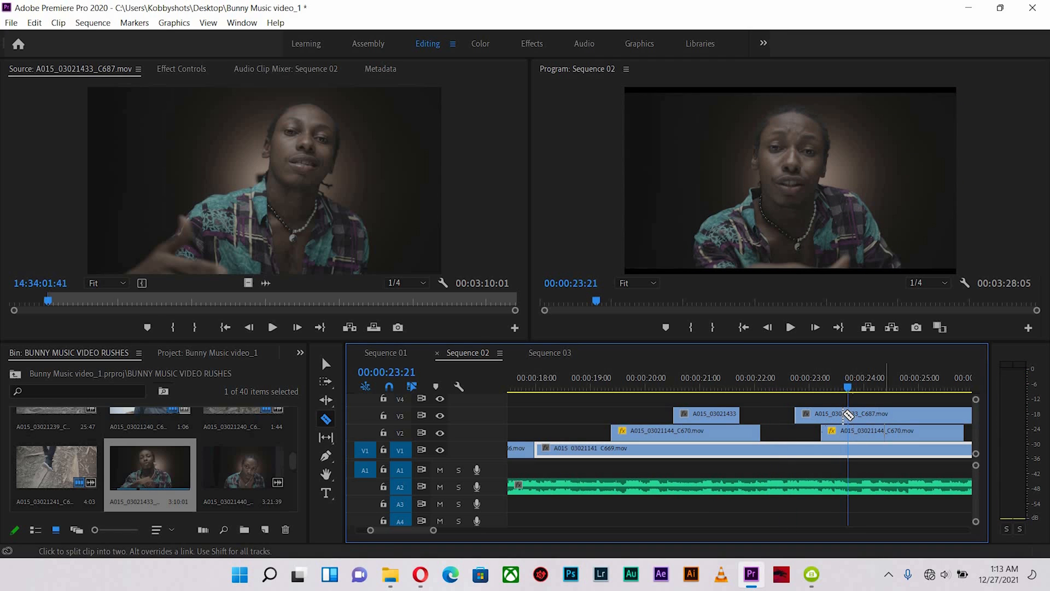
left_click(848, 414)
key("v")
left_click_drag(914, 414, 924, 414)
key("minus")
key("equal")
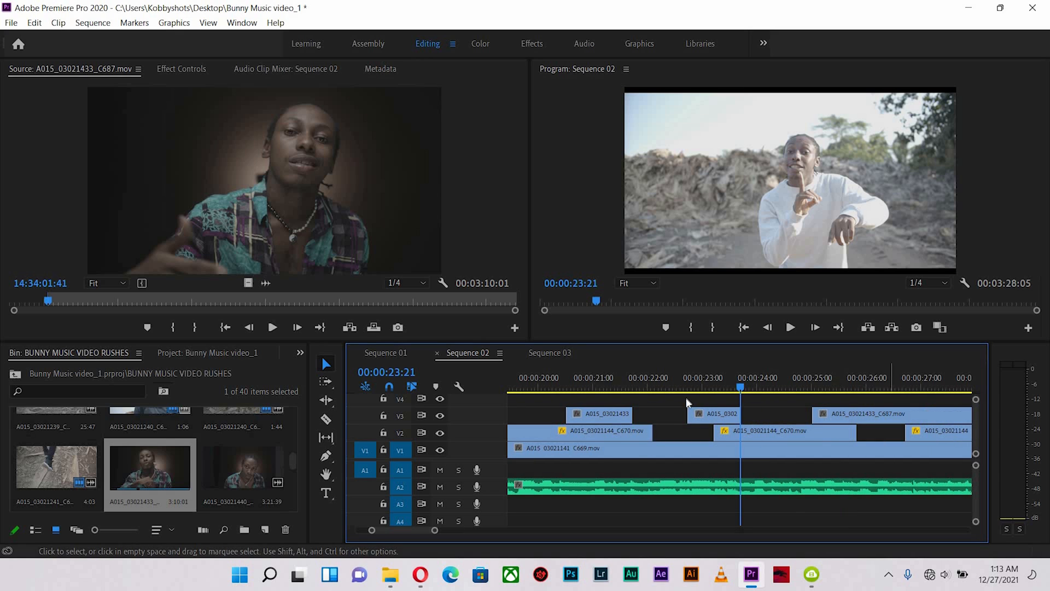
Trim the end of the second V3 studio shot to about 00:00:23:18 and save the project
left_click(602, 379)
key("minus")
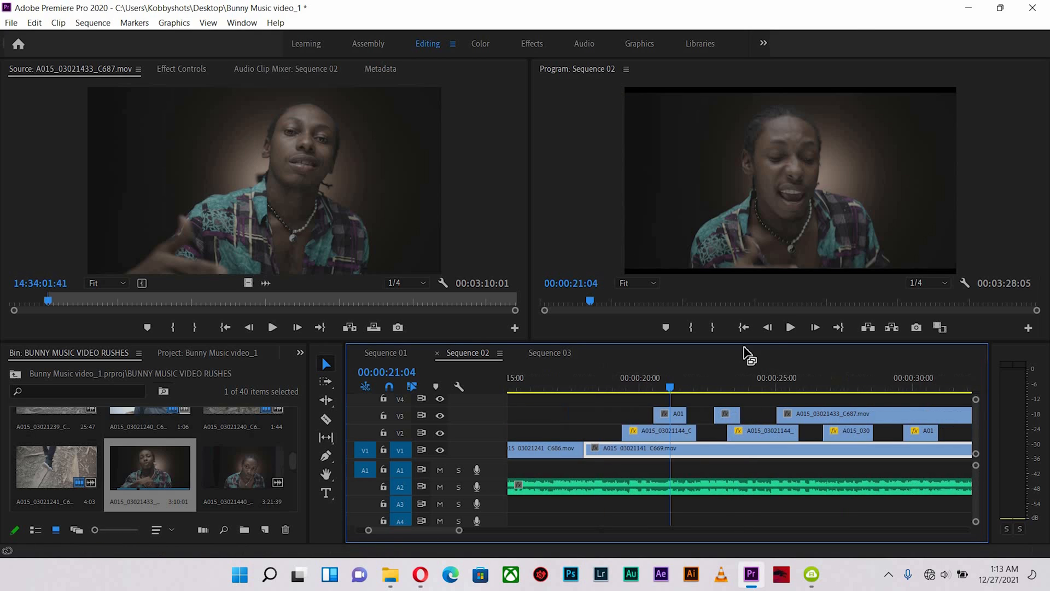
key("space")
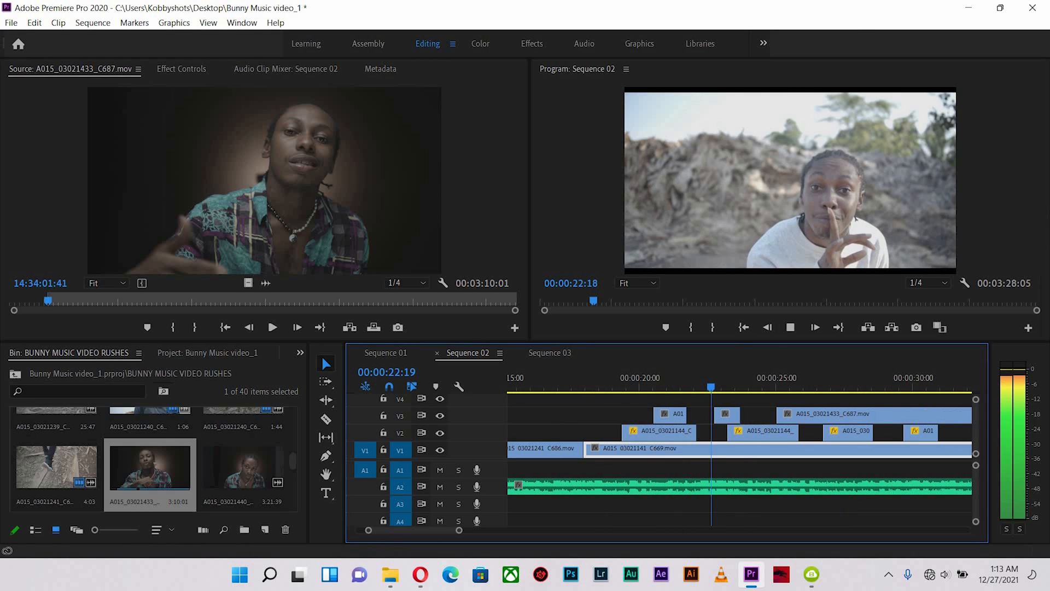
key("space")
key("equal")
key("equal")
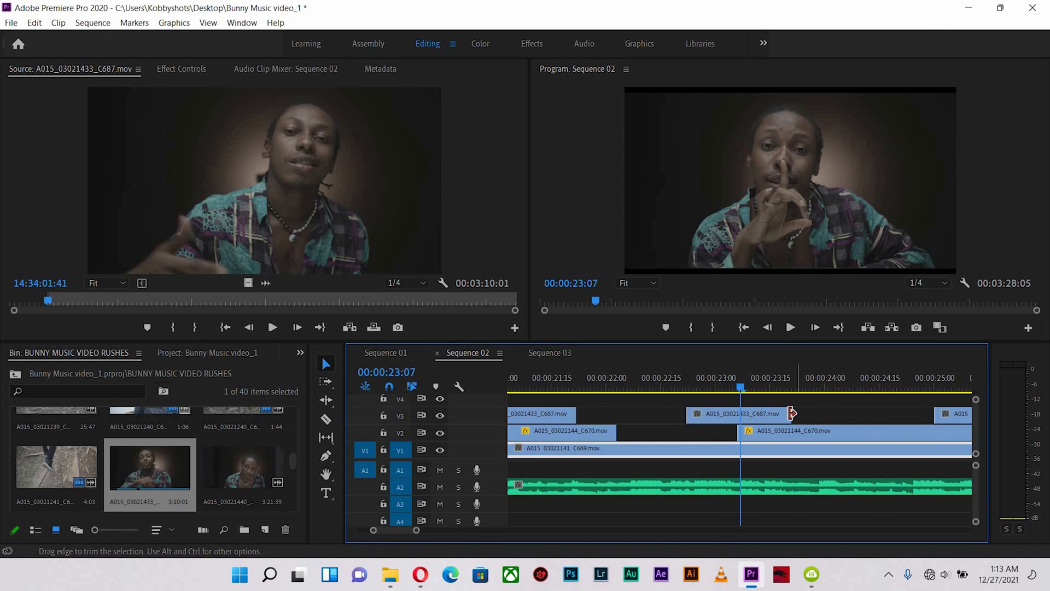
left_click_drag(794, 414, 781, 413)
key("minus")
mouse_move(700, 381)
left_mouse_down()
mouse_move(682, 390)
mouse_move(697, 397)
left_mouse_up()
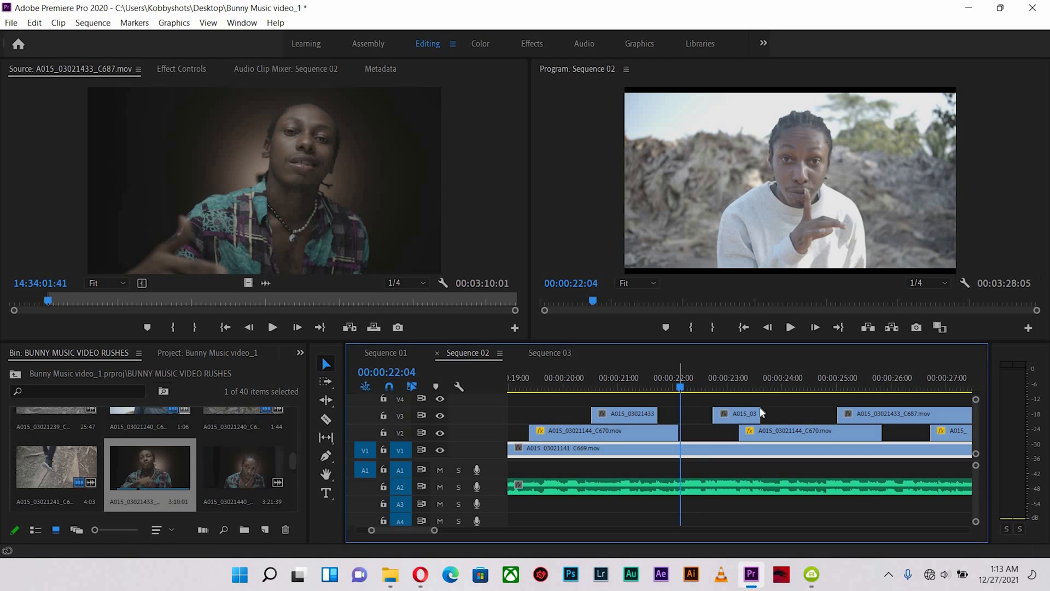
key("ctrl+s")
Play the alternating V1, V2 and V3 shots from 00:00:22:08 to 00:00:24:21 to check the cuts
left_click(745, 380)
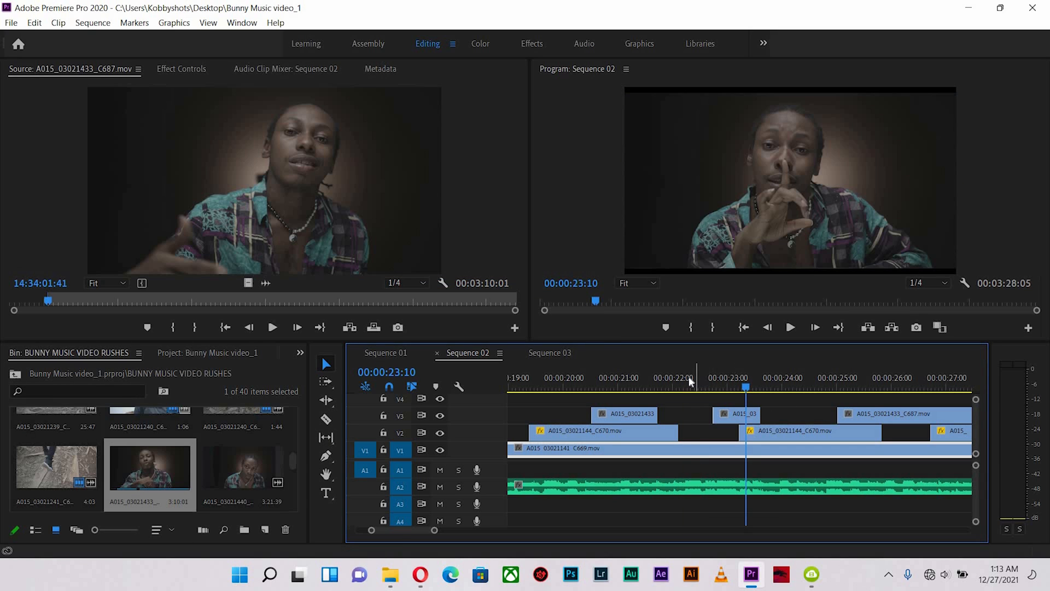
left_click(688, 378)
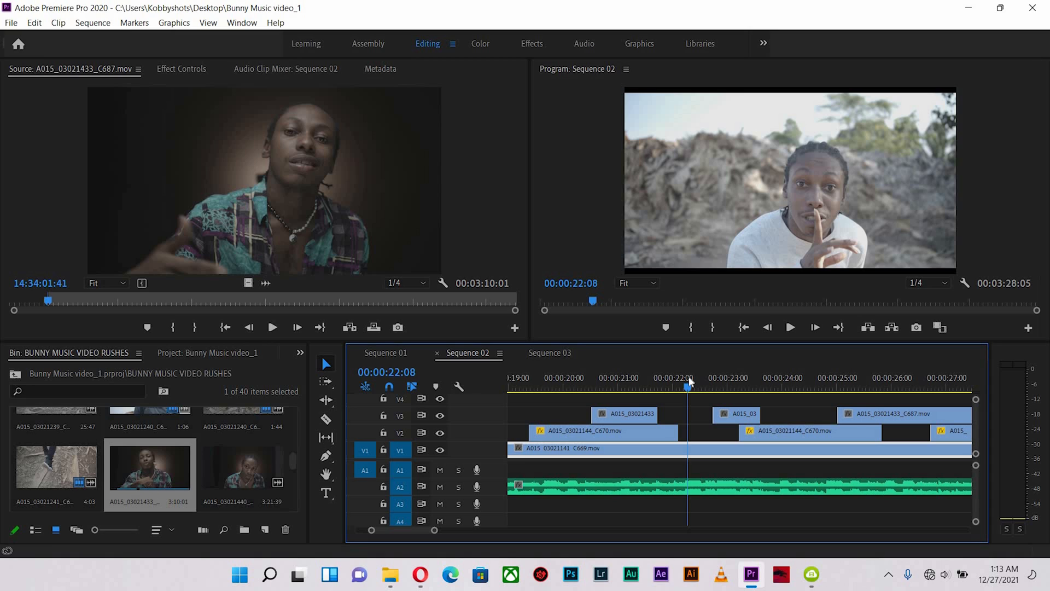
key("minus")
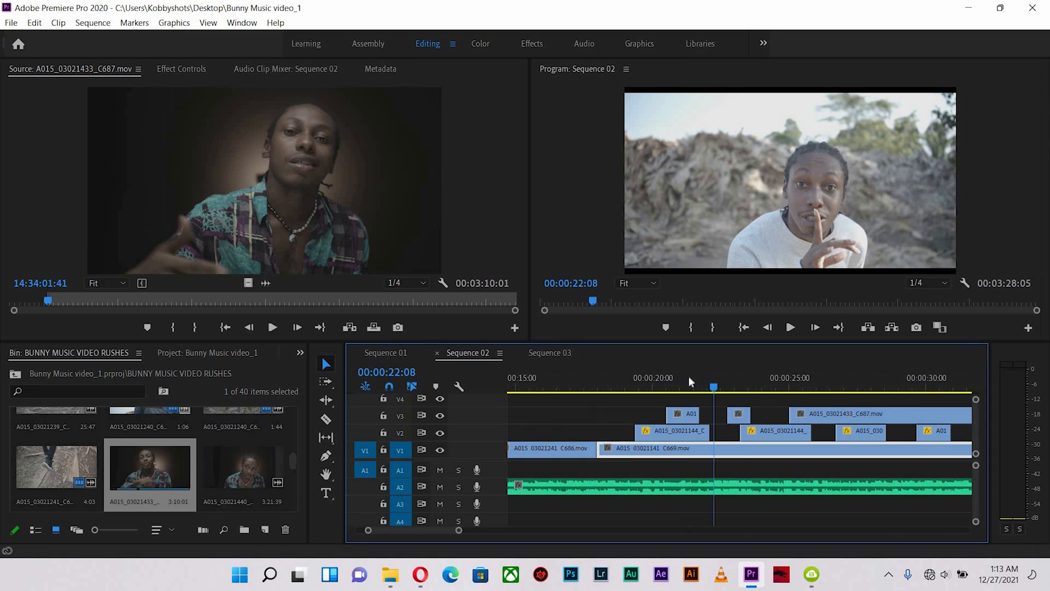
key("equal")
key("equal")
key("minus")
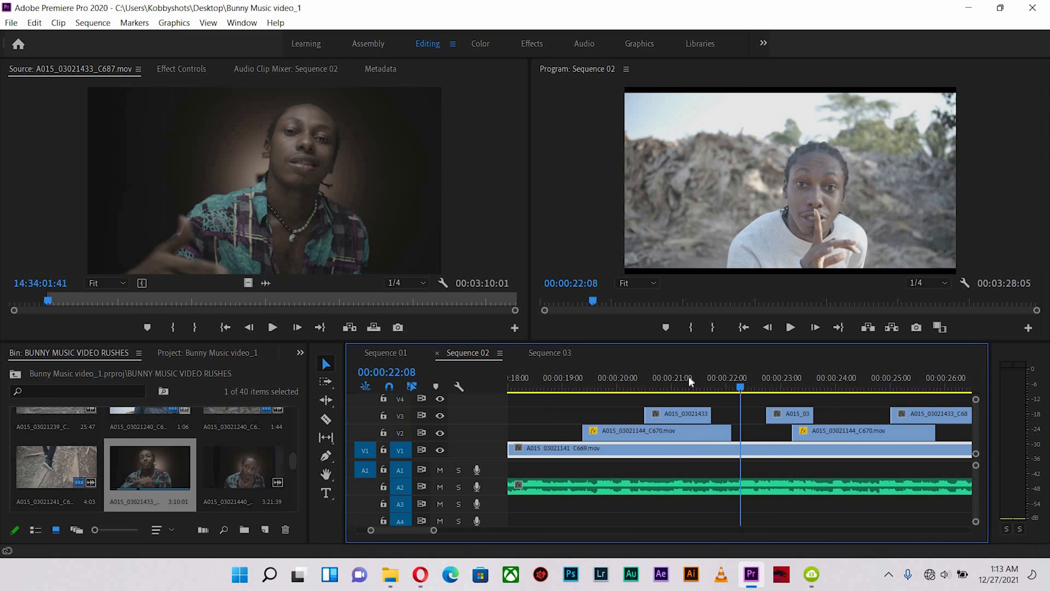
key("minus")
key("equal")
key("space")
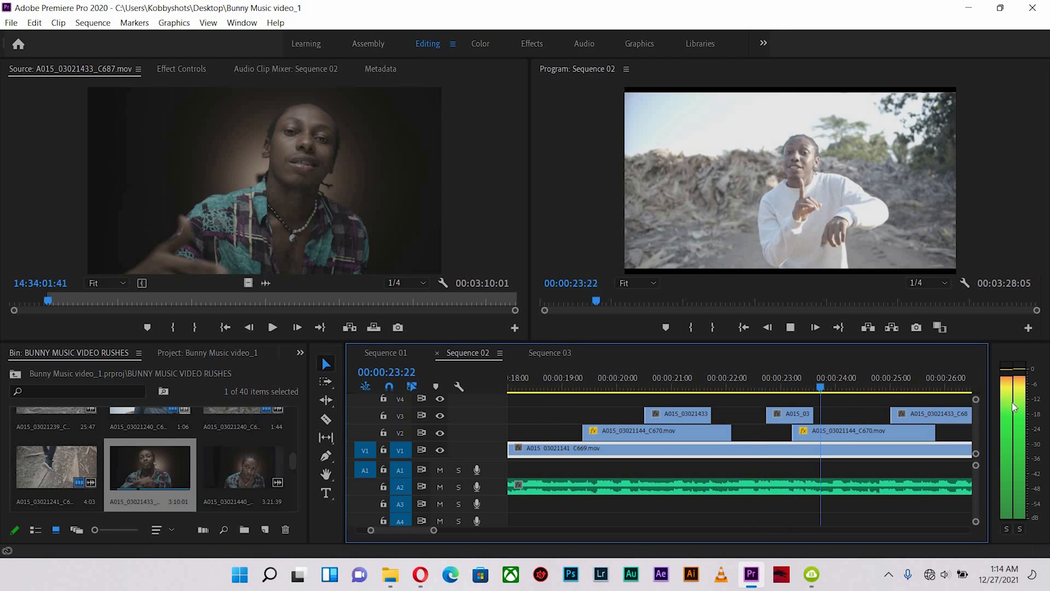
key("space")
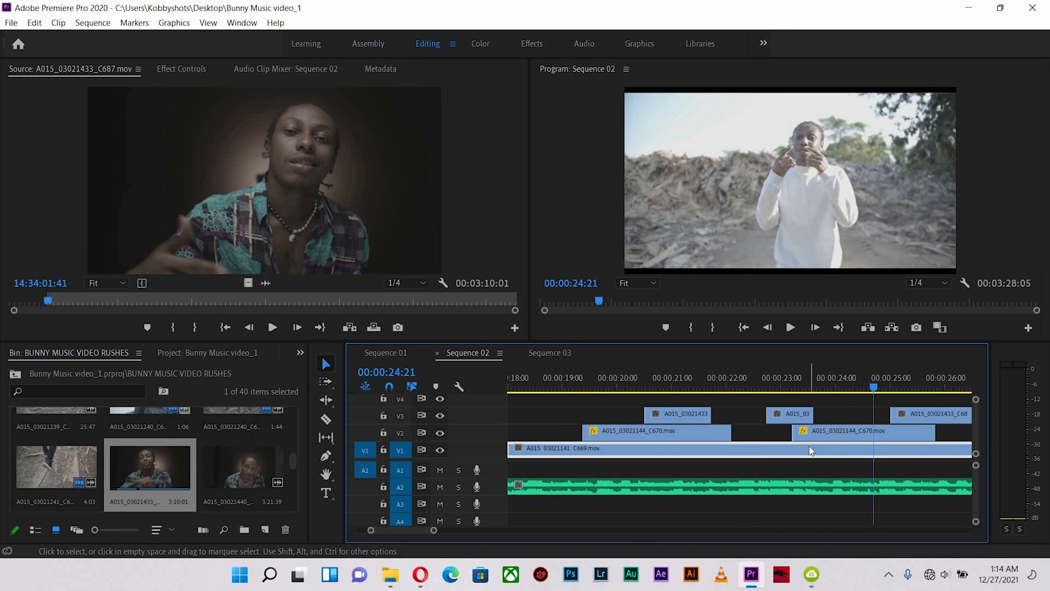
key("minus")
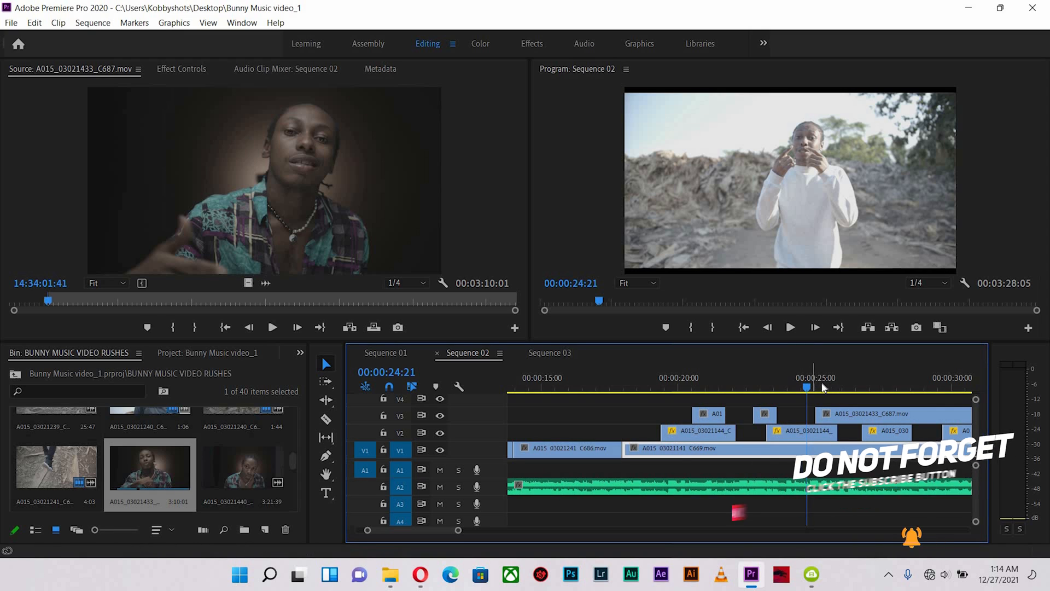
key("minus")
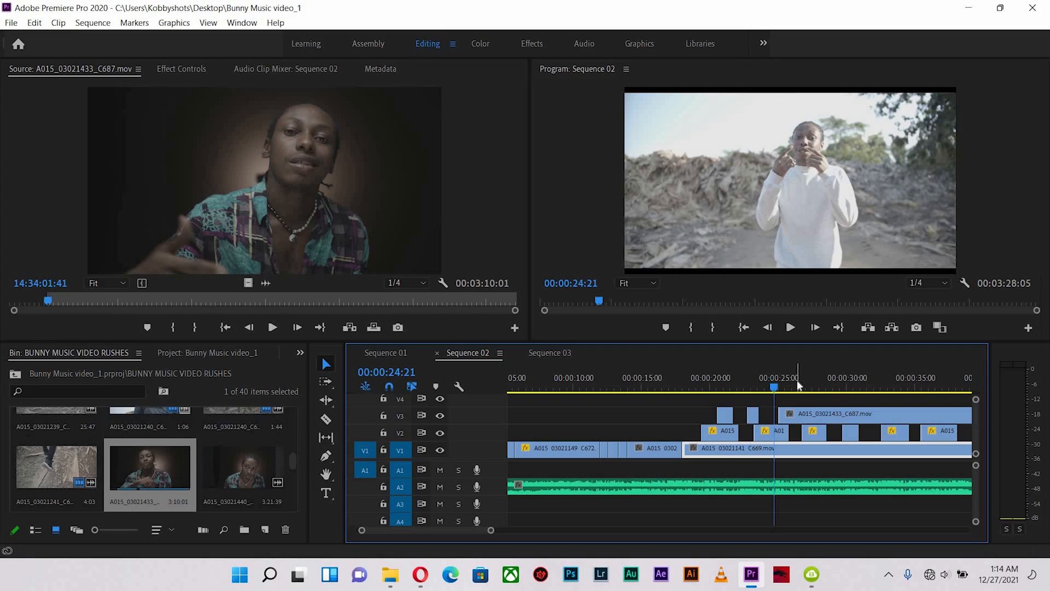